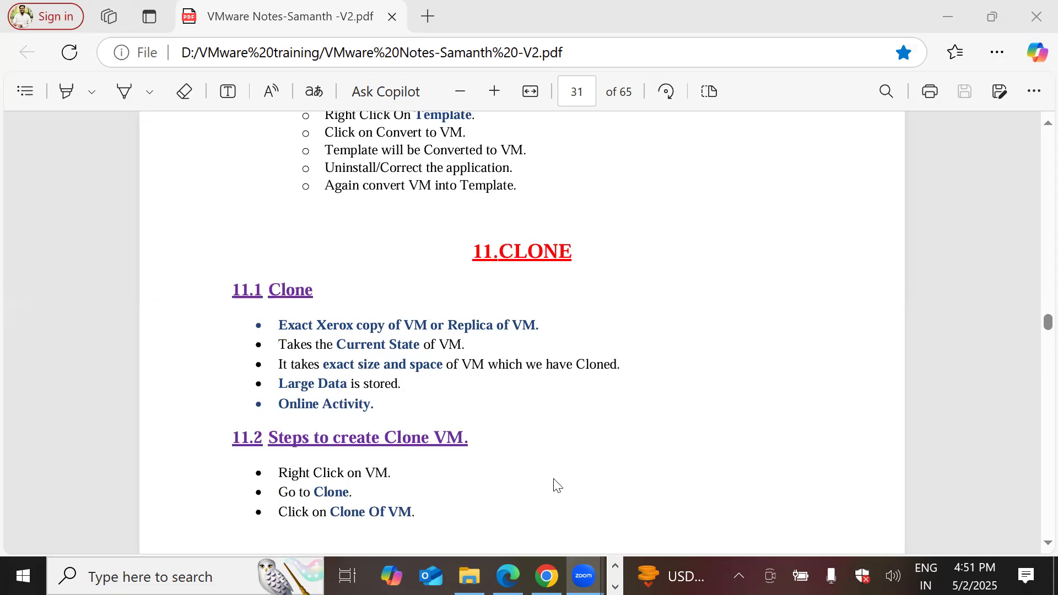
# Scroll to page 32 and highlight the 'Clone Of VM' steps list in the notes
pyautogui.scroll(-2, 416, 399)
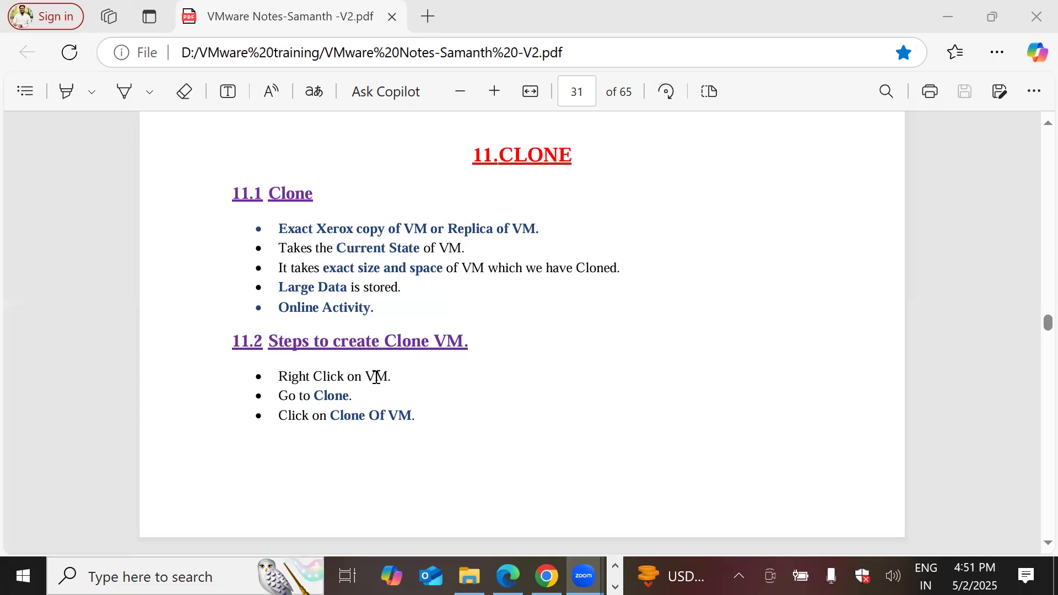
pyautogui.doubleClick(326, 395)
pyautogui.moveTo(331, 417); pyautogui.dragTo(427, 425)
pyautogui.scroll(-7, 553, 420)
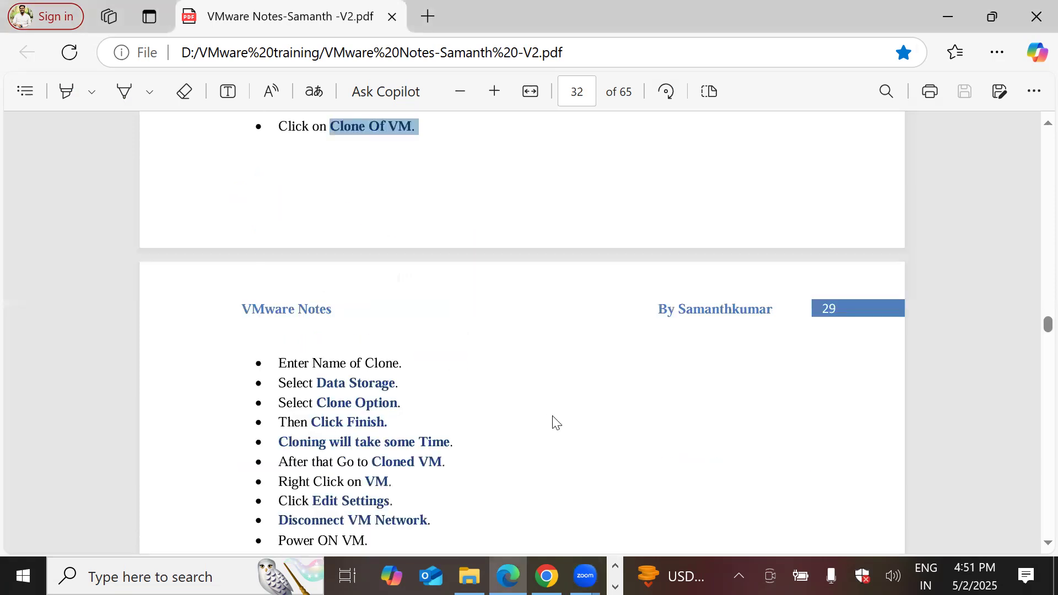
pyautogui.moveTo(280, 268)
pyautogui.mouseDown()
pyautogui.moveTo(333, 307)
pyautogui.moveTo(403, 499)
pyautogui.mouseUp()
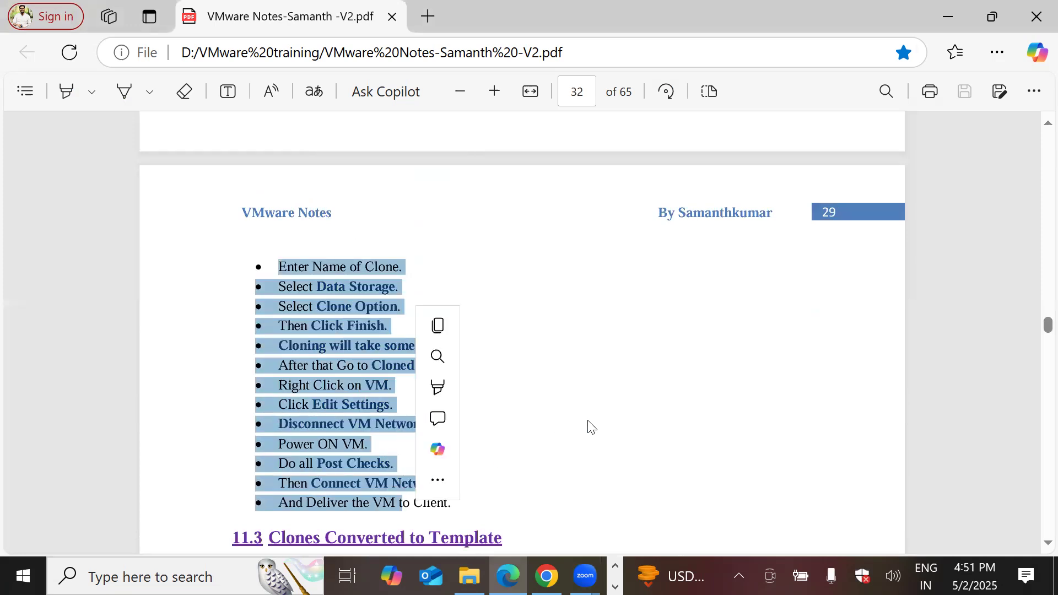
# Clear the selection, recheck page 32, and switch to the Paint diagram
pyautogui.click(659, 405)
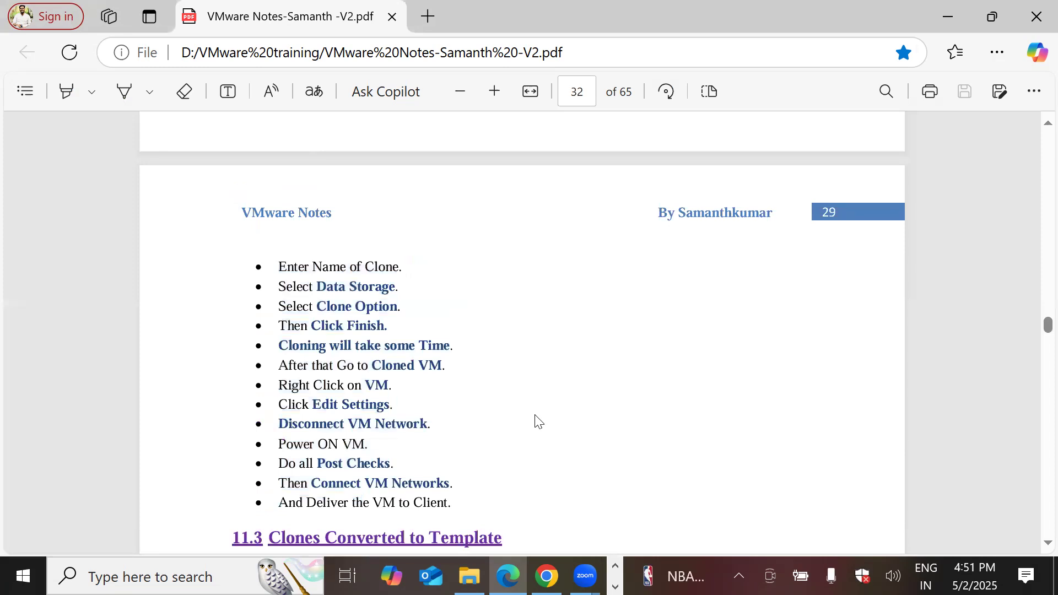
pyautogui.scroll(-3, 537, 420)
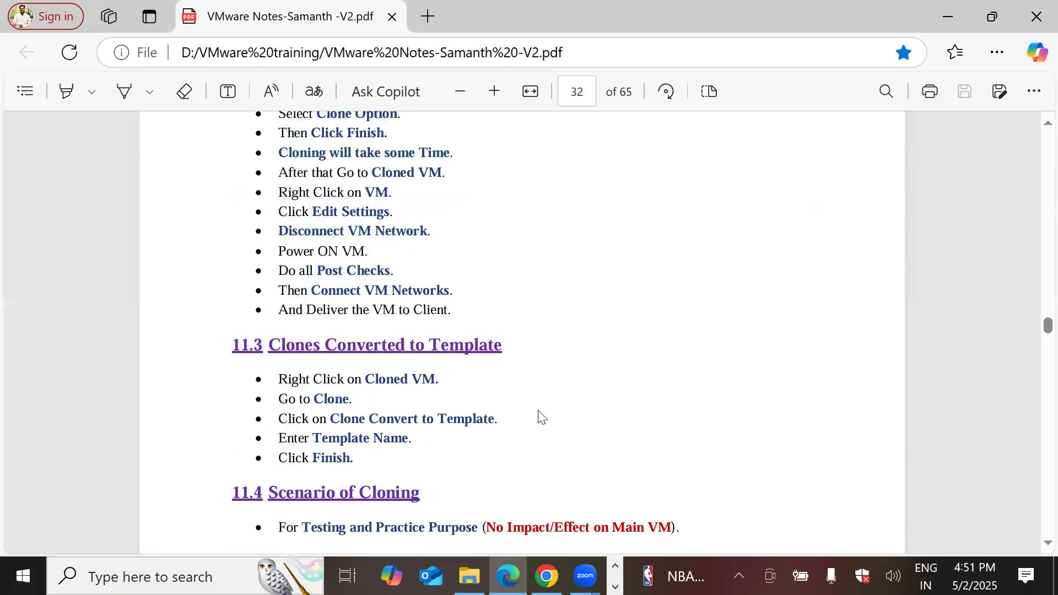
pyautogui.scroll(3, 543, 417)
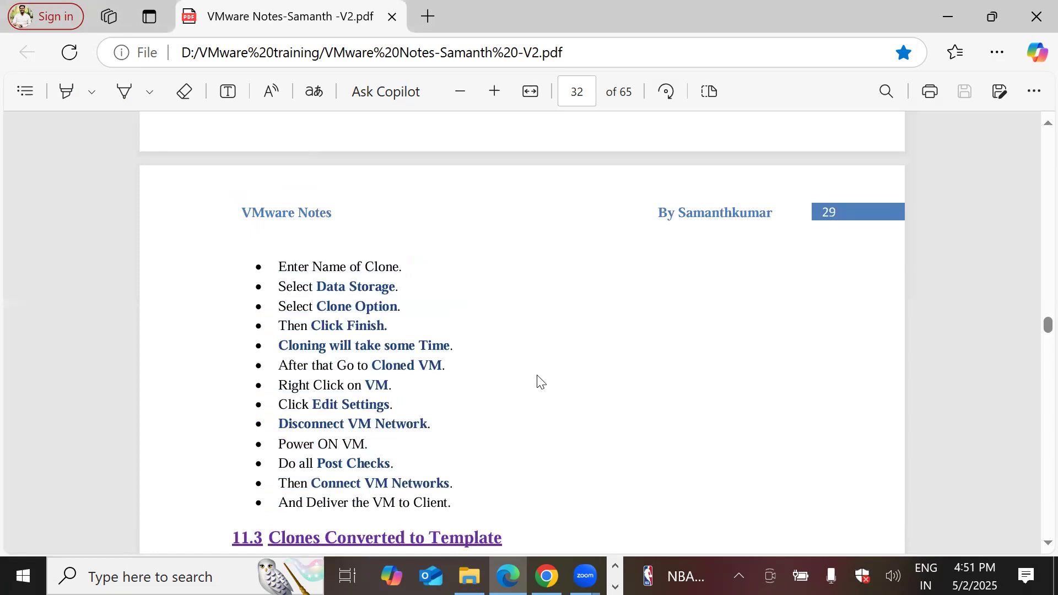
pyautogui.click(615, 587)
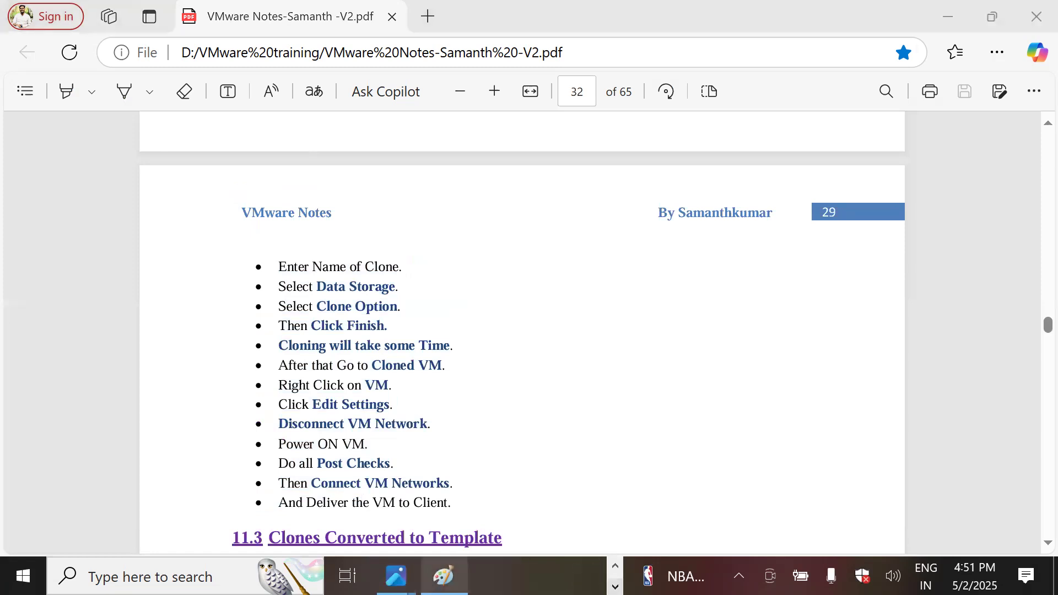
pyautogui.click(444, 575)
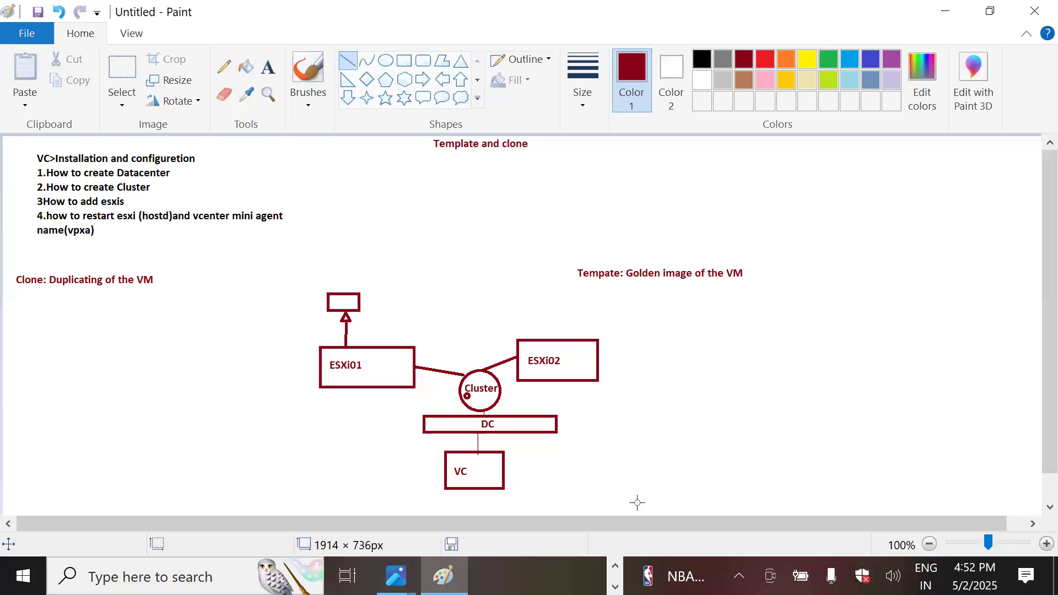
# Sign in to Hands-on Labs with the saved account e-mail and the account password
pyautogui.click(546, 576)
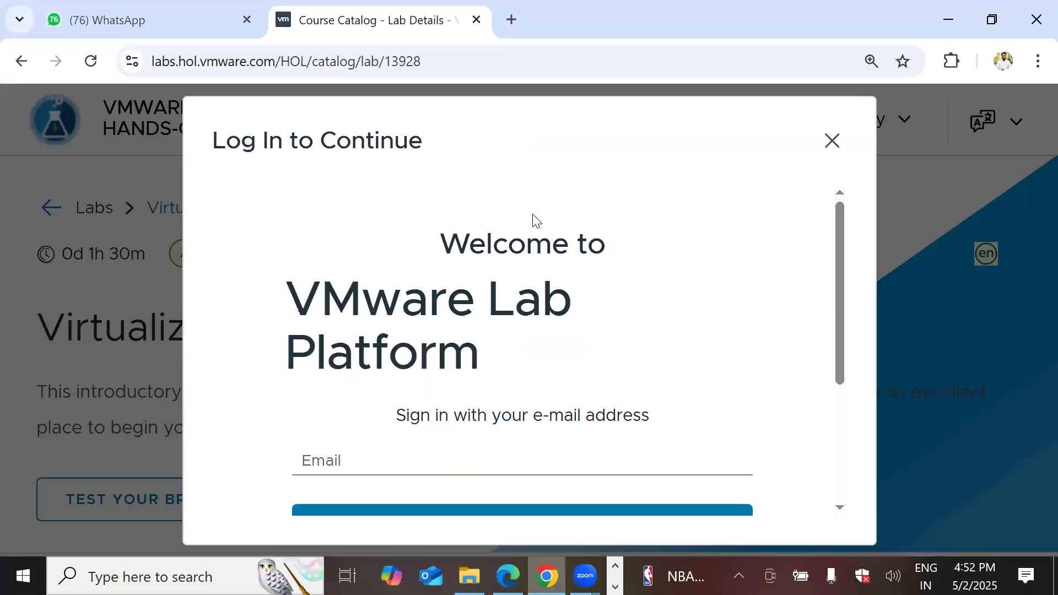
pyautogui.click(454, 467)
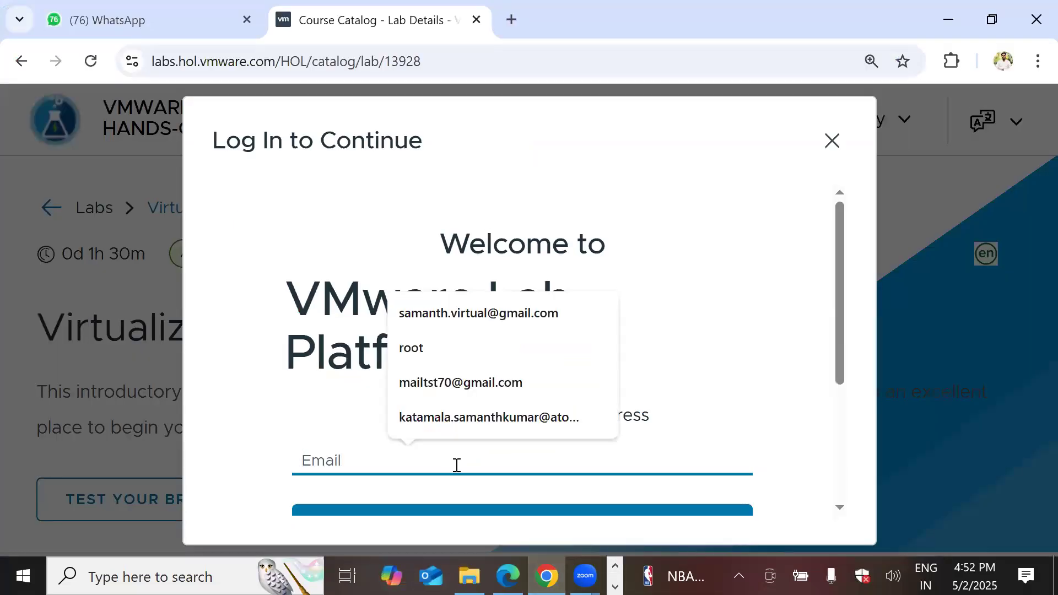
pyautogui.click(479, 313)
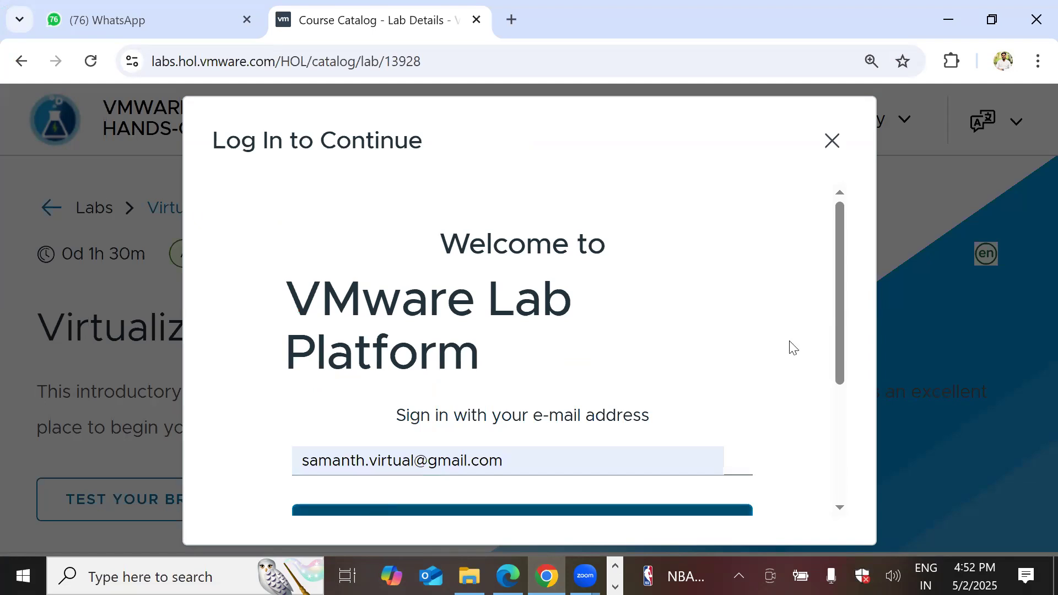
pyautogui.click(631, 507)
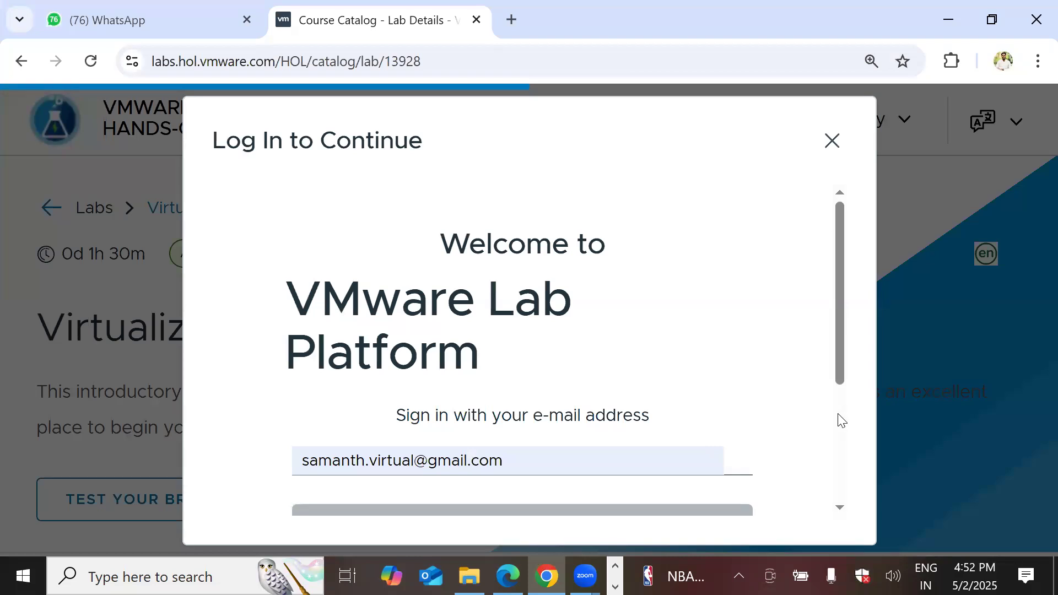
pyautogui.scroll(-3, 839, 413)
pyautogui.click(362, 327)
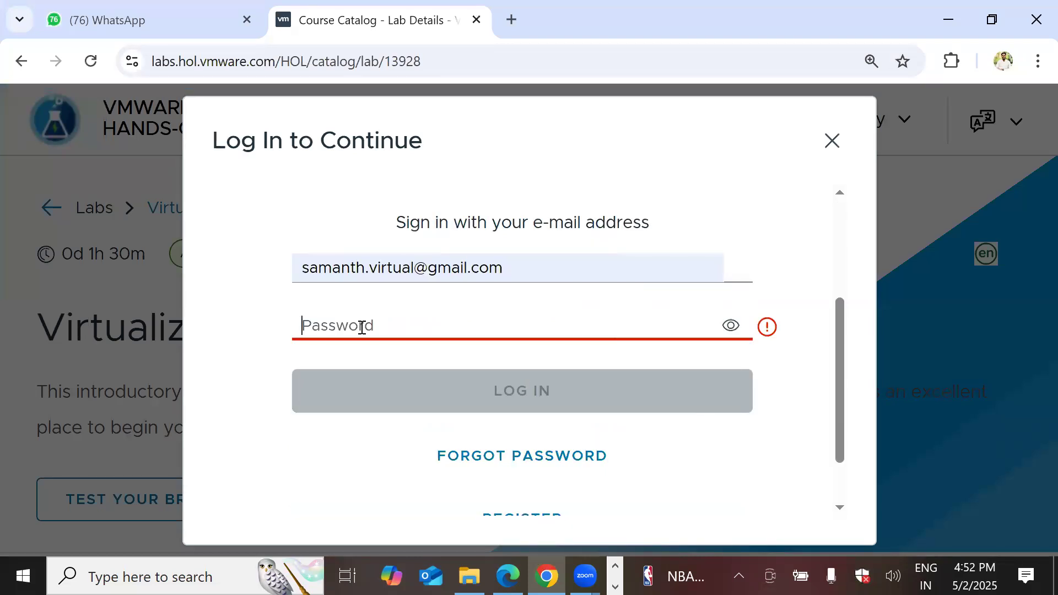
pyautogui.write('•••••••••')
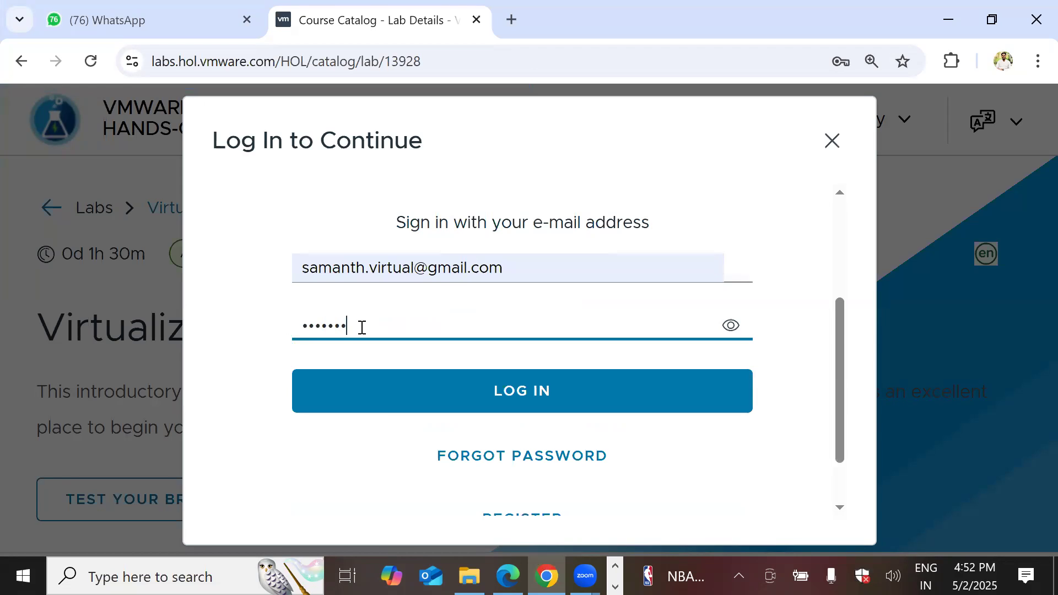
pyautogui.write('•')
pyautogui.press('Return')
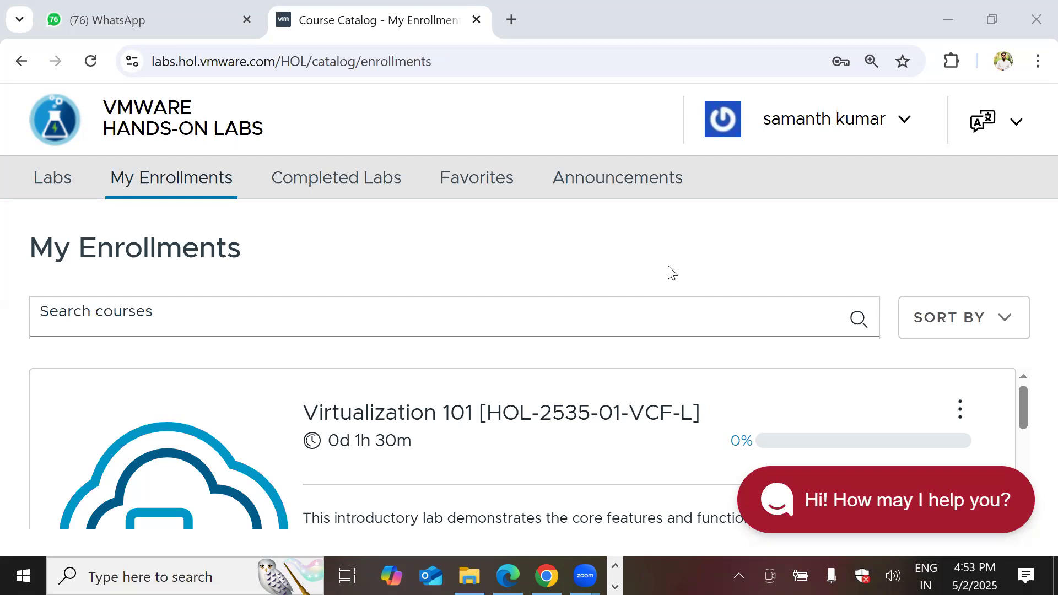
# Start the Virtualization 101 lab and open the 9-Clone.jpg notes image
pyautogui.scroll(-3, 904, 408)
pyautogui.click(907, 401)
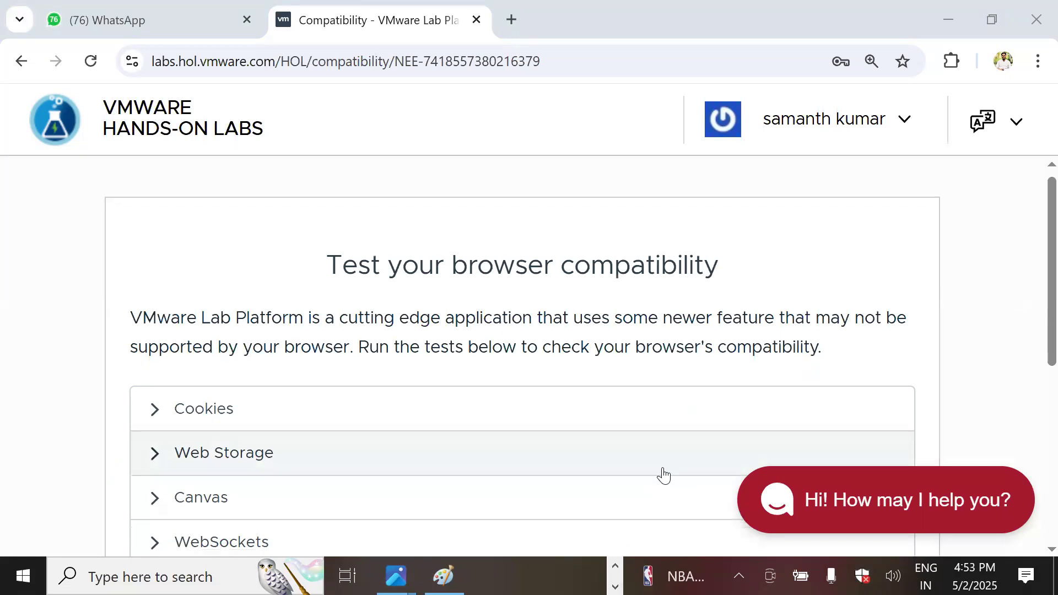
pyautogui.scroll(-5, 771, 441)
pyautogui.click(838, 455)
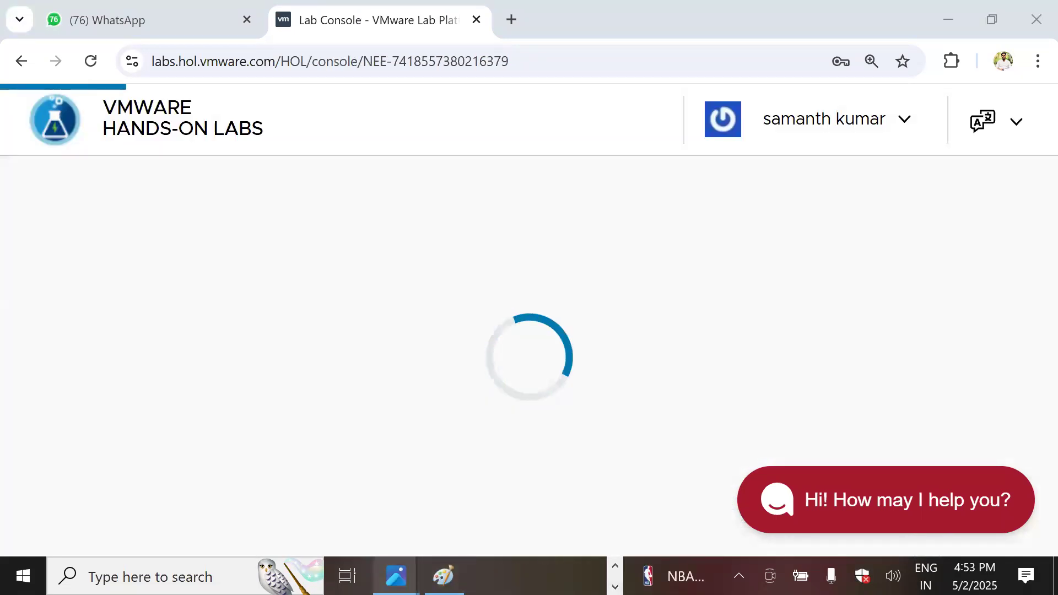
pyautogui.moveTo(396, 576)
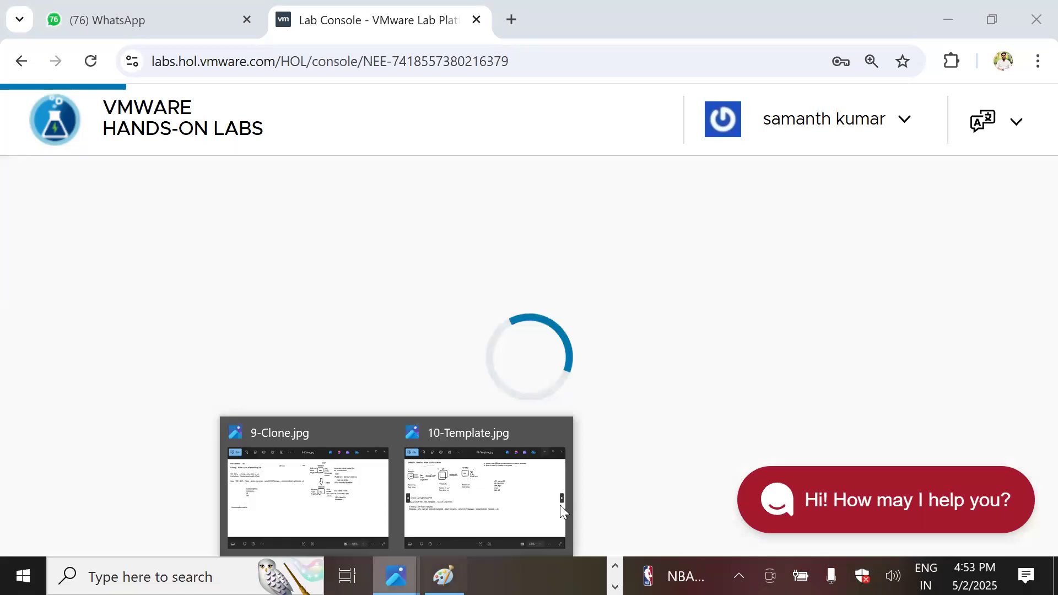
pyautogui.click(295, 482)
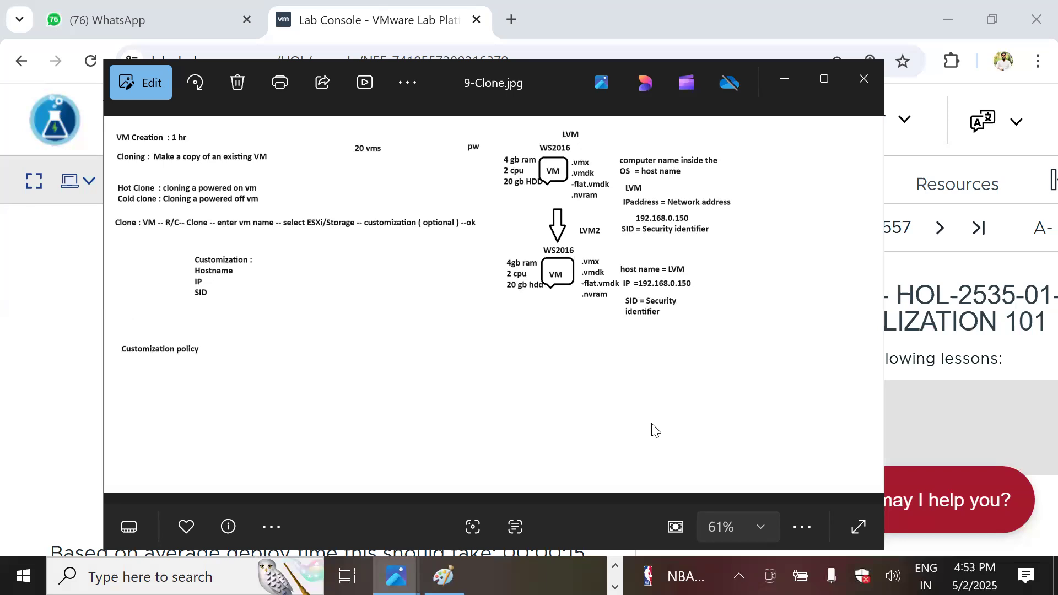
# Red-ink the 1 hr time, hot clone, 4 GB RAM/2 CPU/20 GB HDD and Hostname/IP items, then erase
pyautogui.hotkey('ctrl', '2')
pyautogui.moveTo(193, 137); pyautogui.dragTo(224, 120)
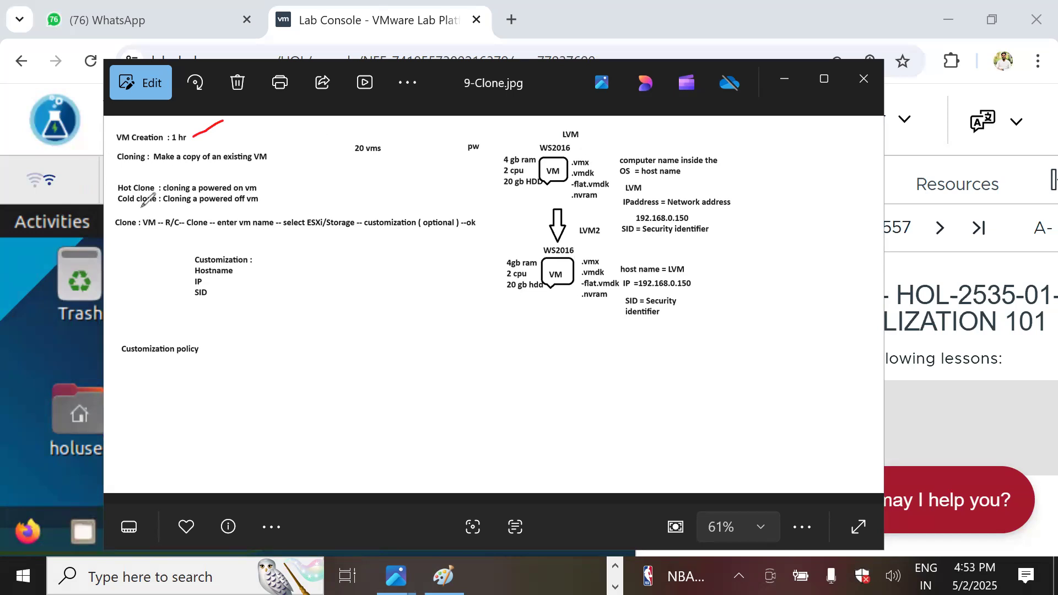
pyautogui.moveTo(261, 186); pyautogui.dragTo(291, 171)
pyautogui.moveTo(500, 150); pyautogui.dragTo(495, 171)
pyautogui.click(491, 172)
pyautogui.moveTo(488, 187); pyautogui.dragTo(510, 179)
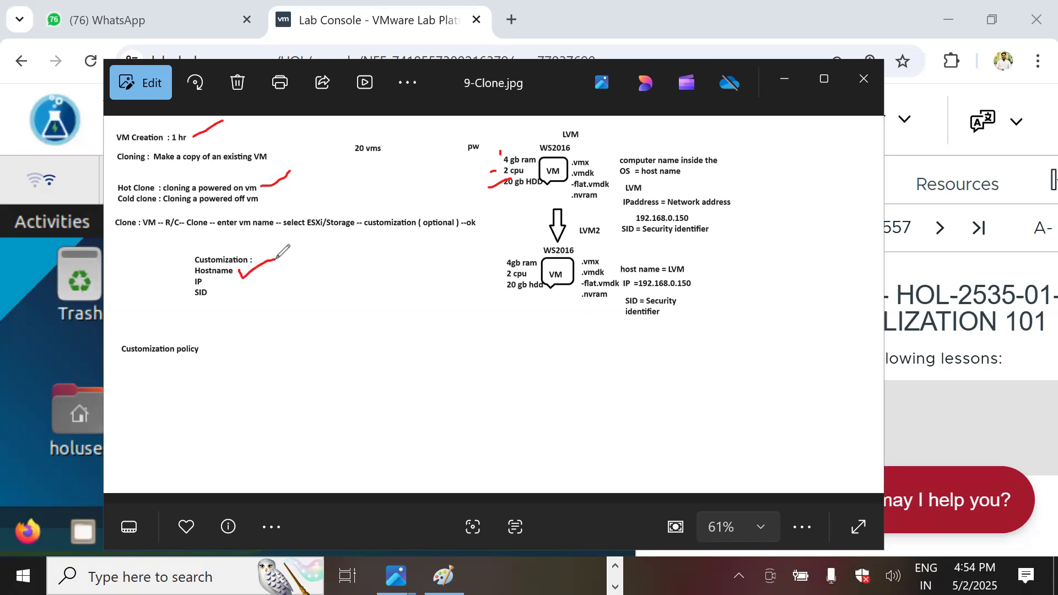
pyautogui.moveTo(213, 286); pyautogui.dragTo(276, 259)
pyautogui.click(865, 510)
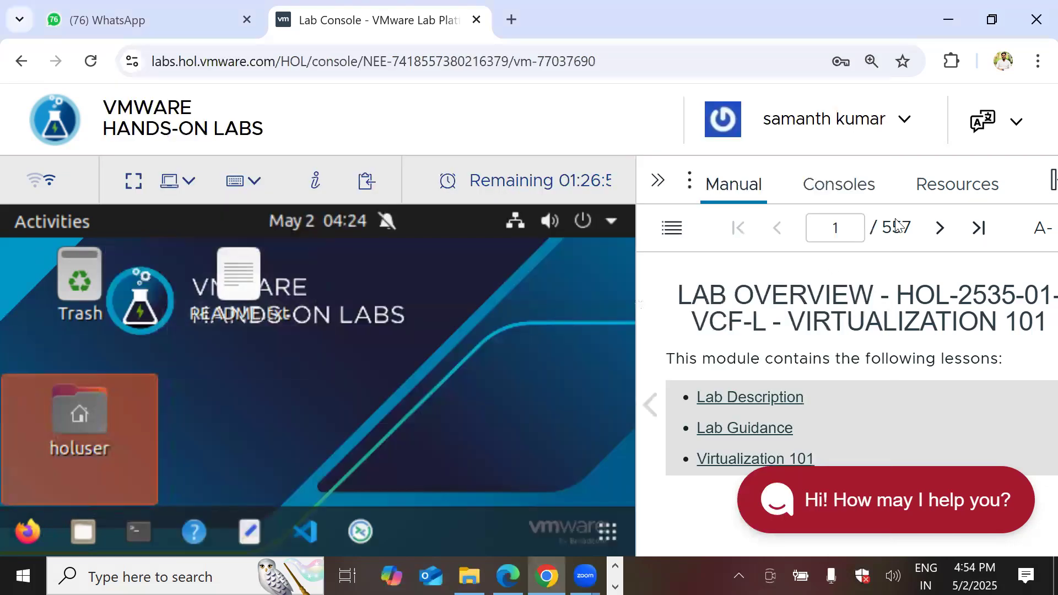
# Put the lab console fullscreen, collapse the manual, launch Firefox and open the Region A bookmarks
pyautogui.click(133, 181)
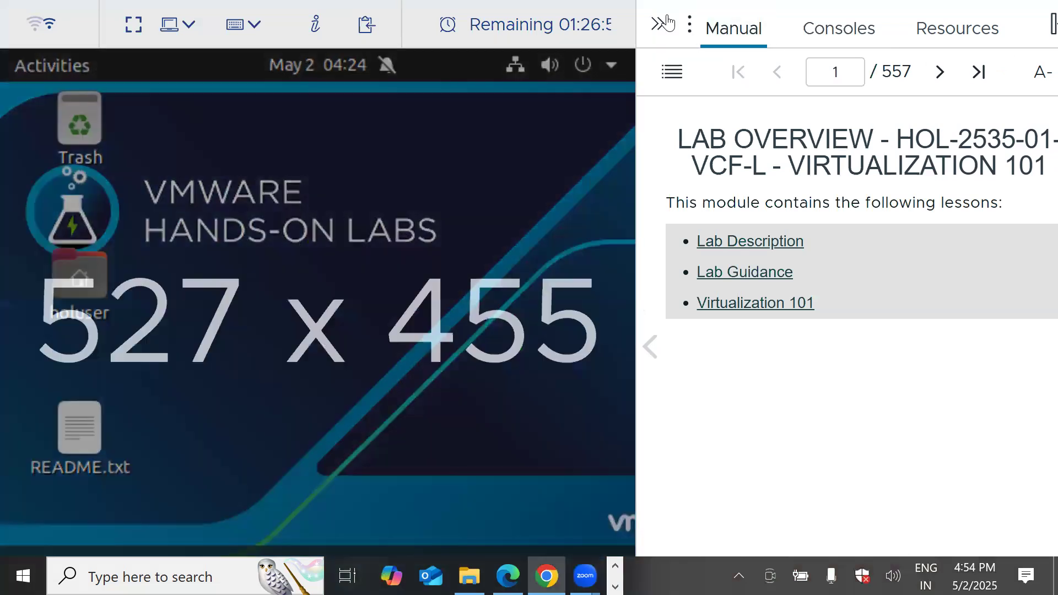
pyautogui.click(666, 23)
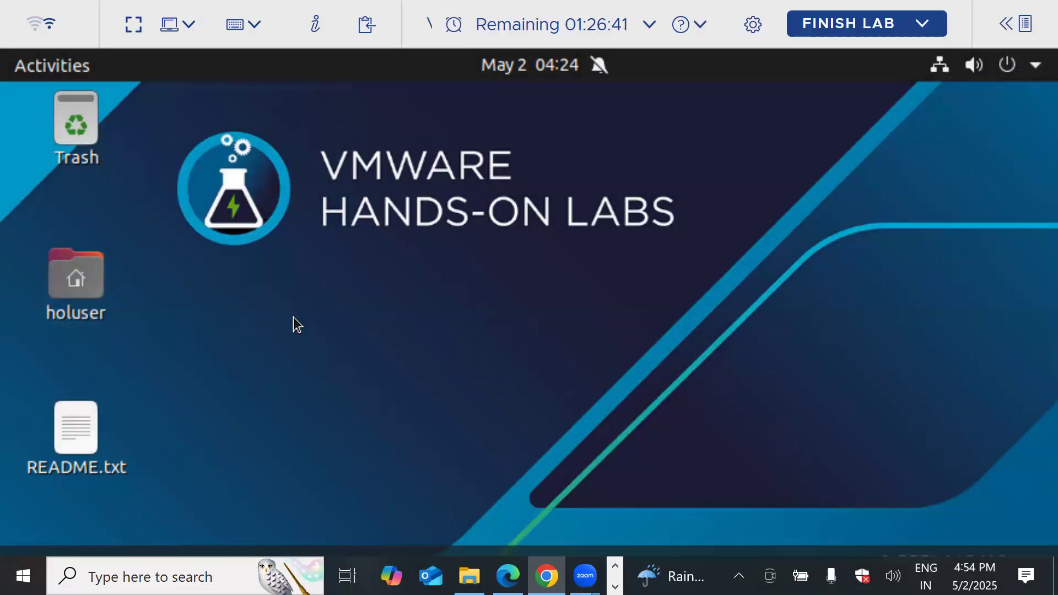
pyautogui.click(133, 24)
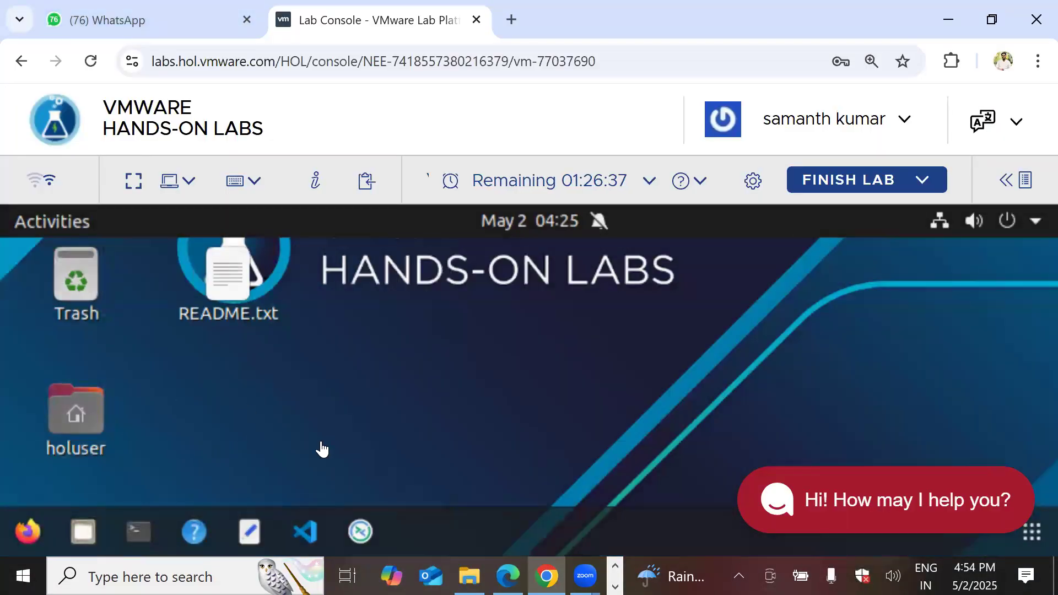
pyautogui.click(132, 180)
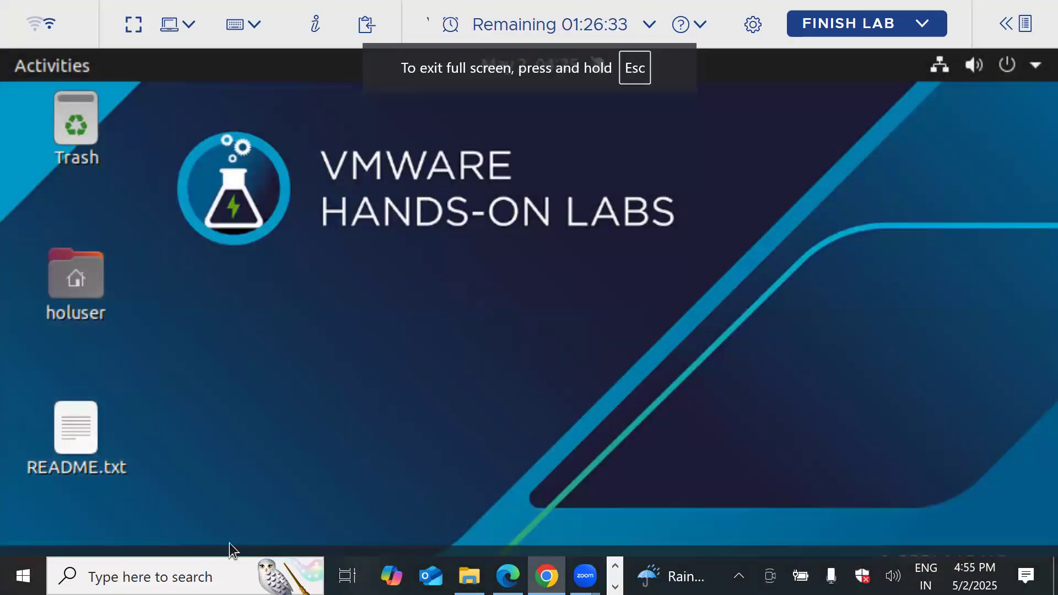
pyautogui.click(134, 24)
pyautogui.click(28, 530)
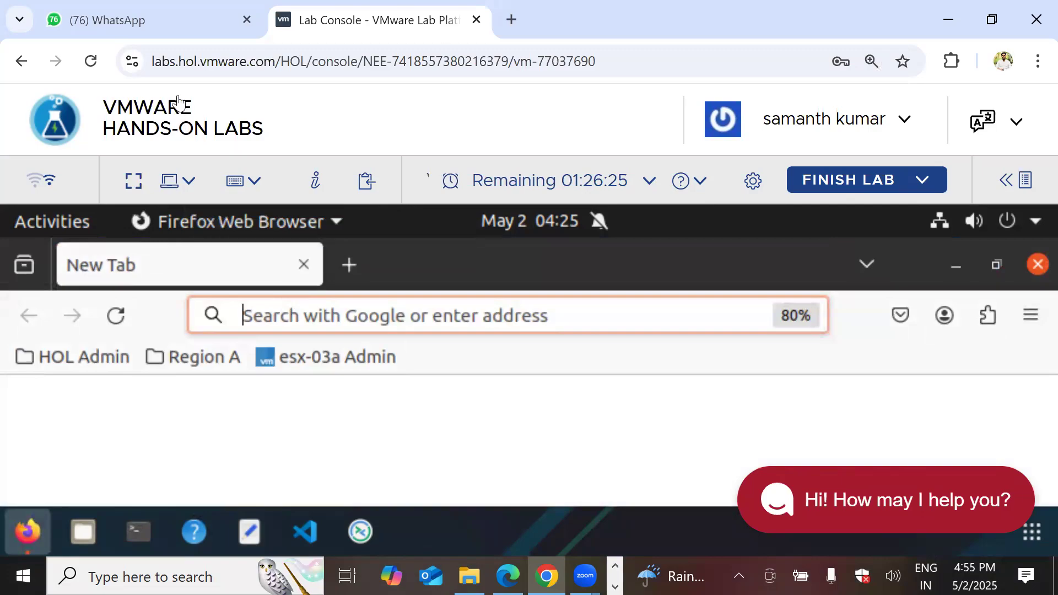
pyautogui.click(134, 181)
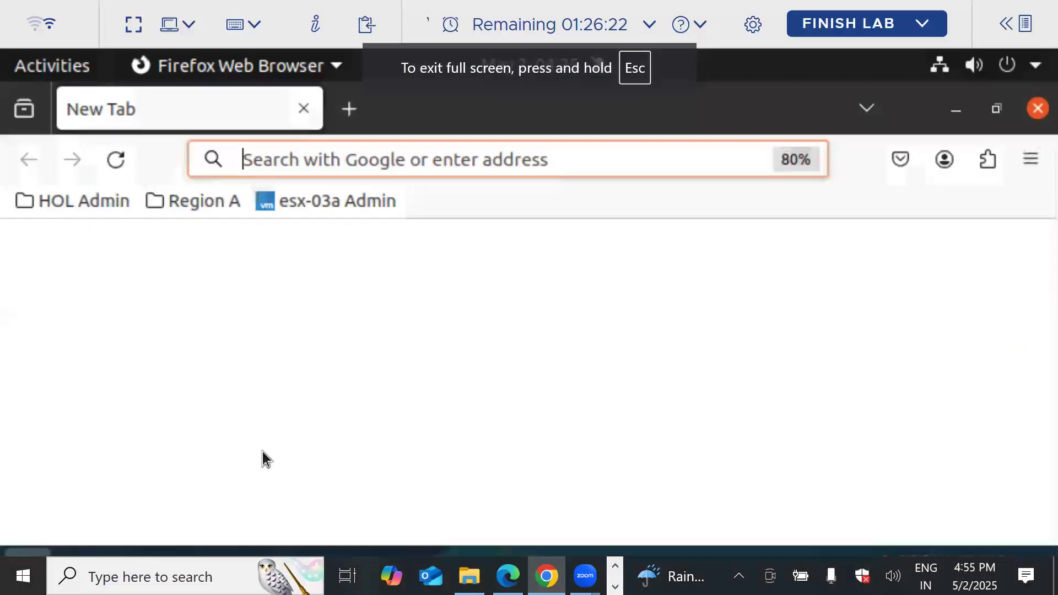
pyautogui.click(187, 204)
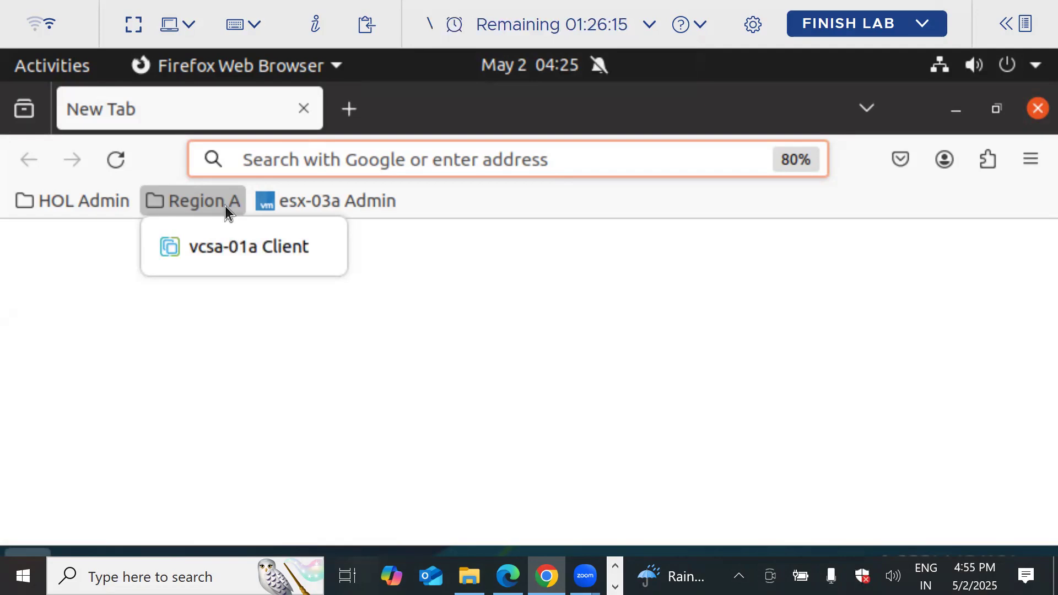
# Open the vcsa-01a vSphere Client, dismiss the add-ons warning and log in
pyautogui.click(226, 247)
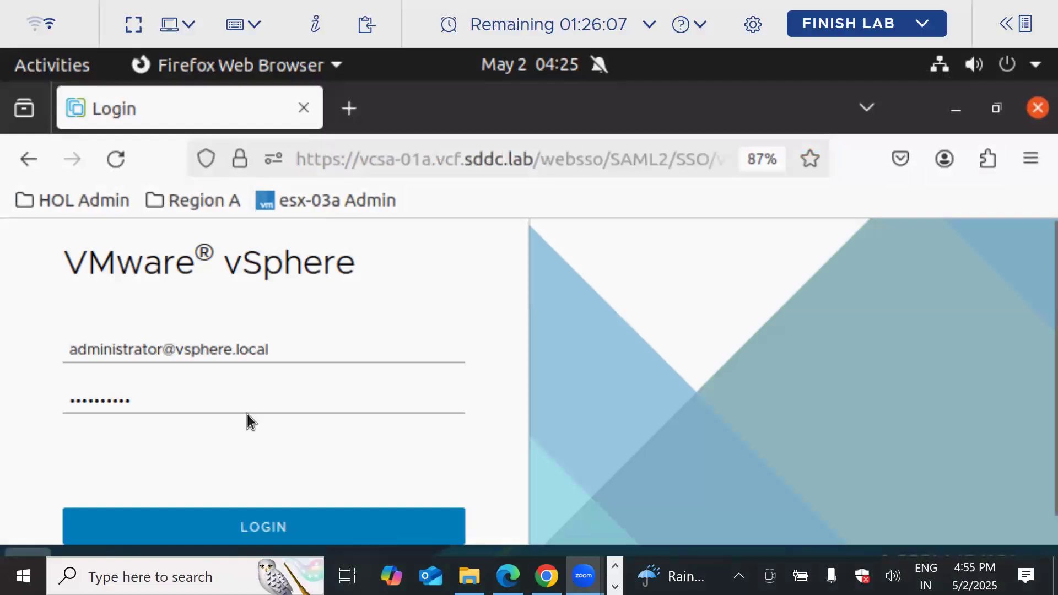
pyautogui.click(275, 350)
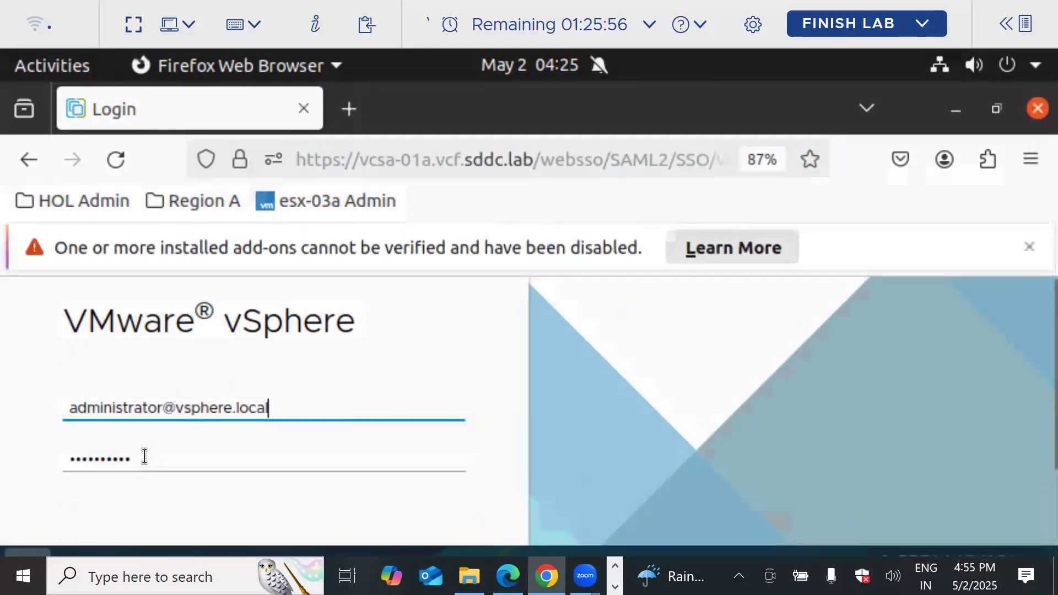
pyautogui.click(1030, 247)
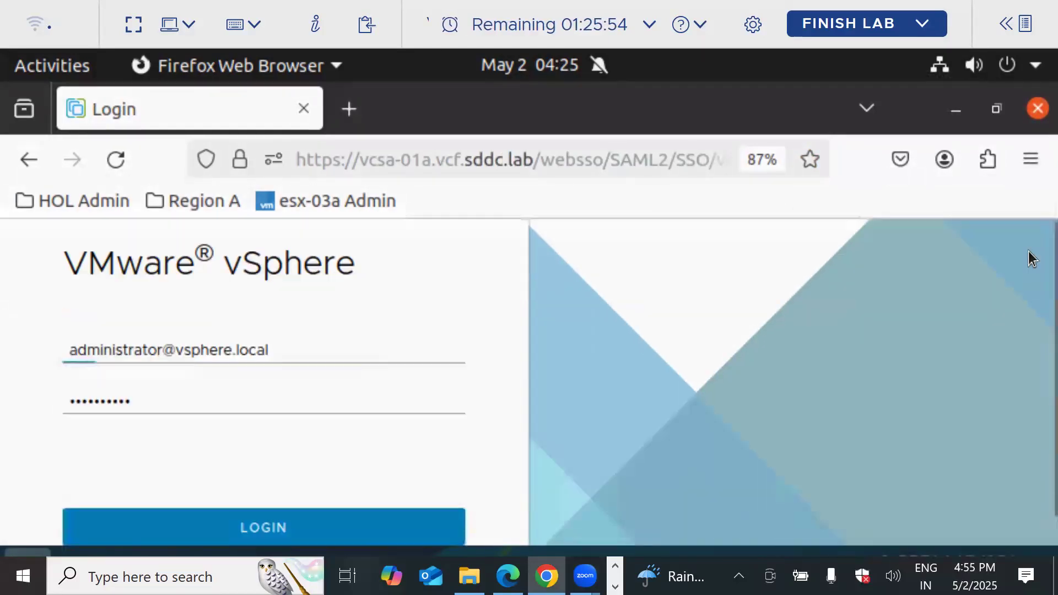
pyautogui.click(253, 528)
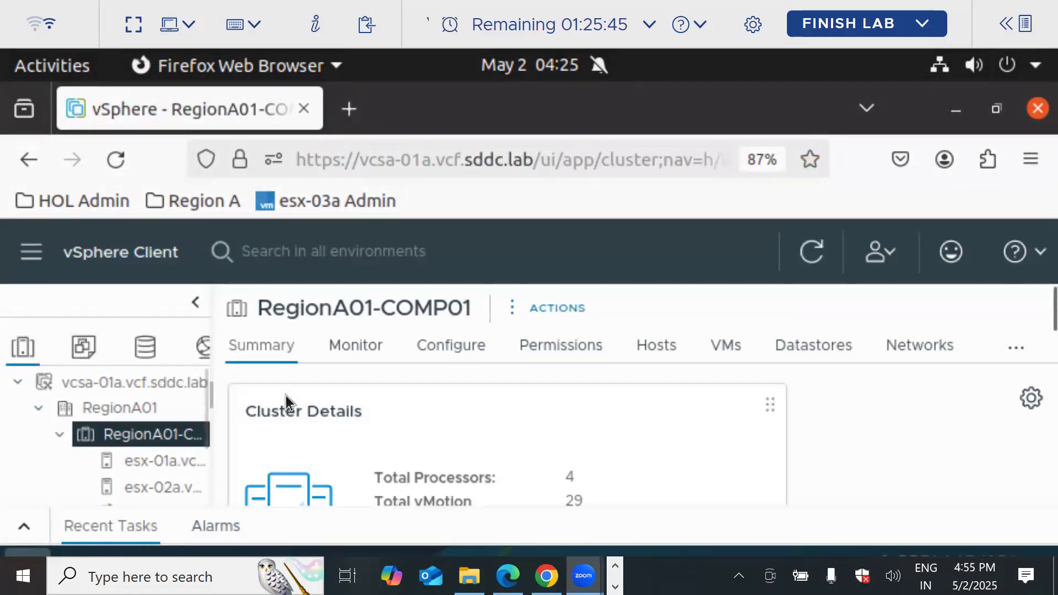
# Zoom the page out and display the TinyLinux virtual machine's summary
pyautogui.scroll(-3, 286, 395)
pyautogui.scroll(-3, 285, 396)
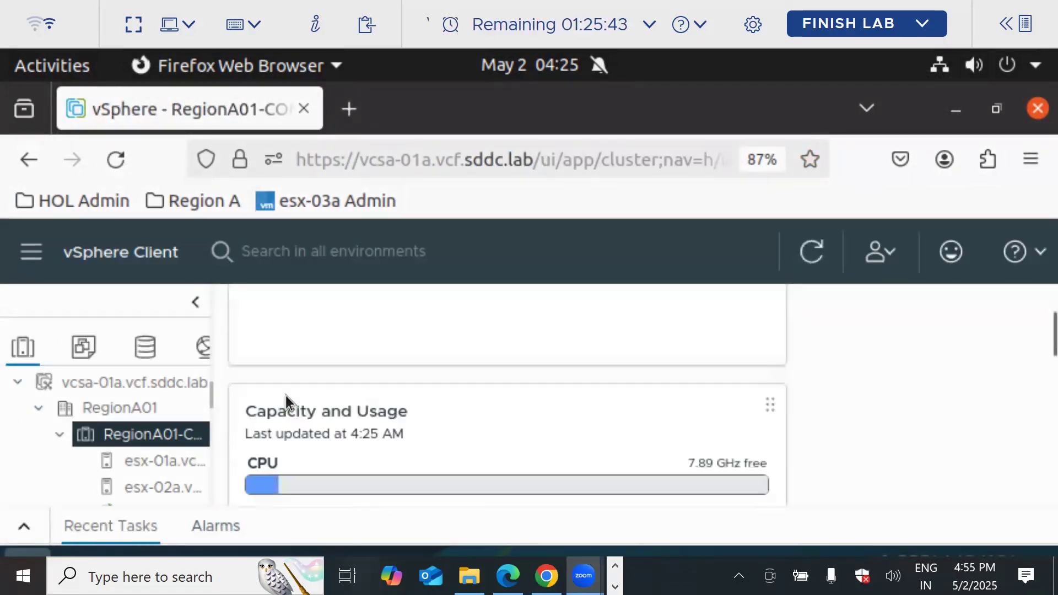
pyautogui.scroll(-3, 286, 395)
pyautogui.click(860, 392)
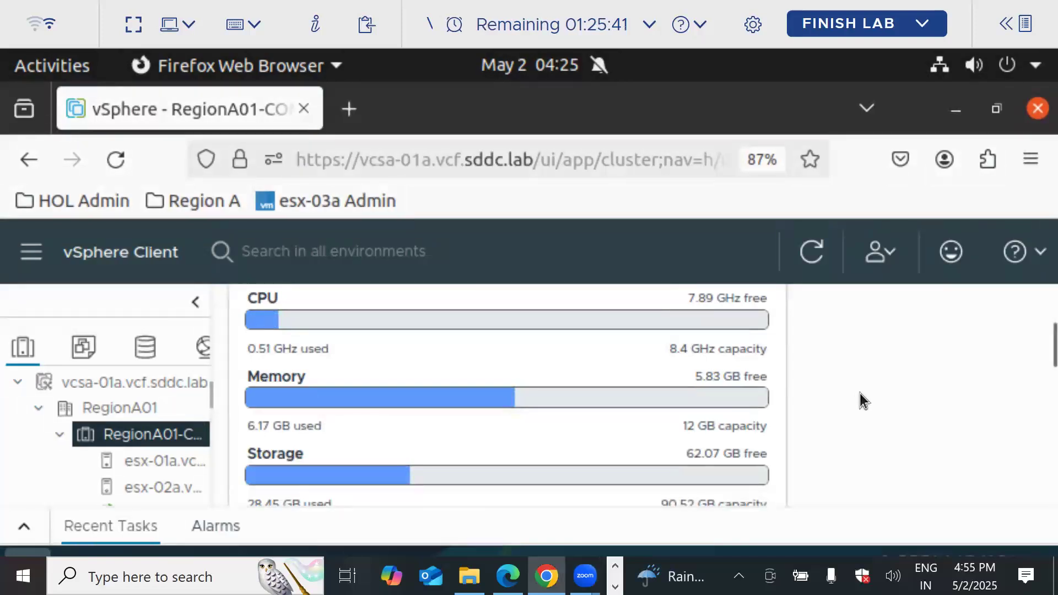
pyautogui.hotkey('ctrl', '-')
pyautogui.hotkey('ctrl', '-')
pyautogui.hotkey('ctrl', '-')
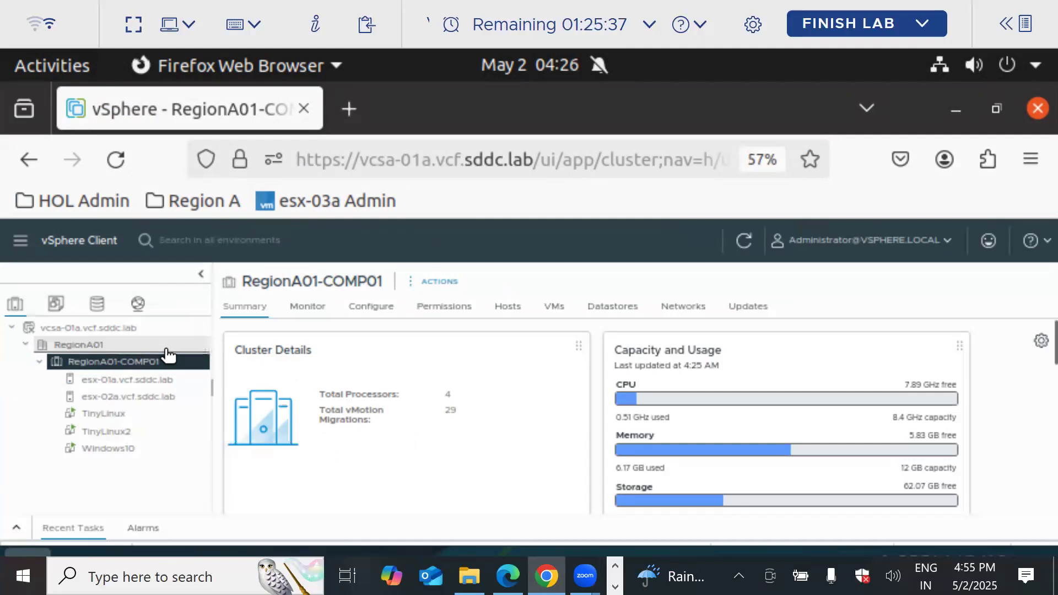
pyautogui.click(109, 414)
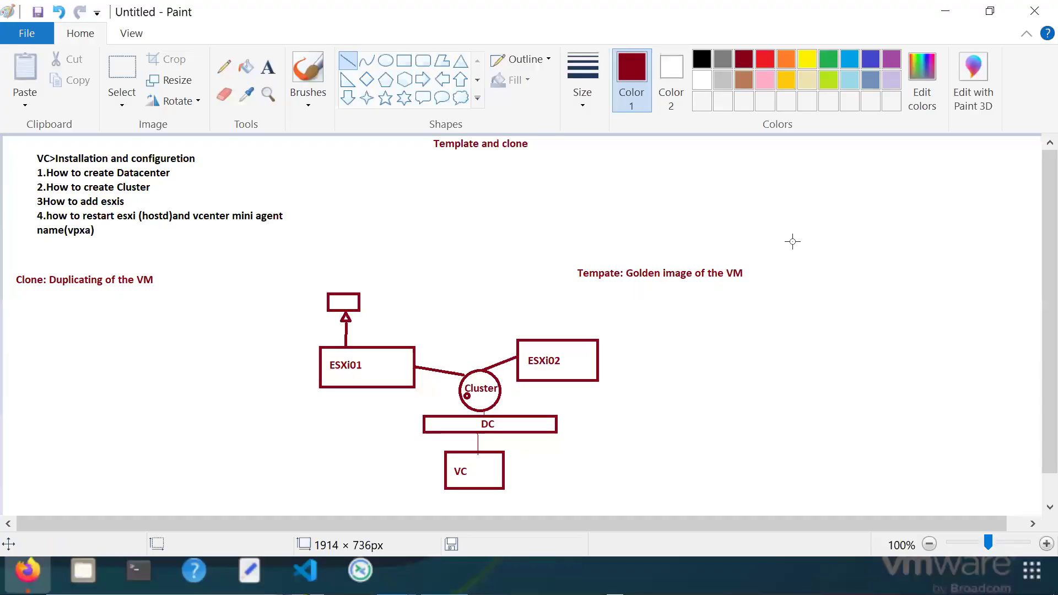
# Minimize Paint to return to the vSphere lab browser
pyautogui.click(946, 10)
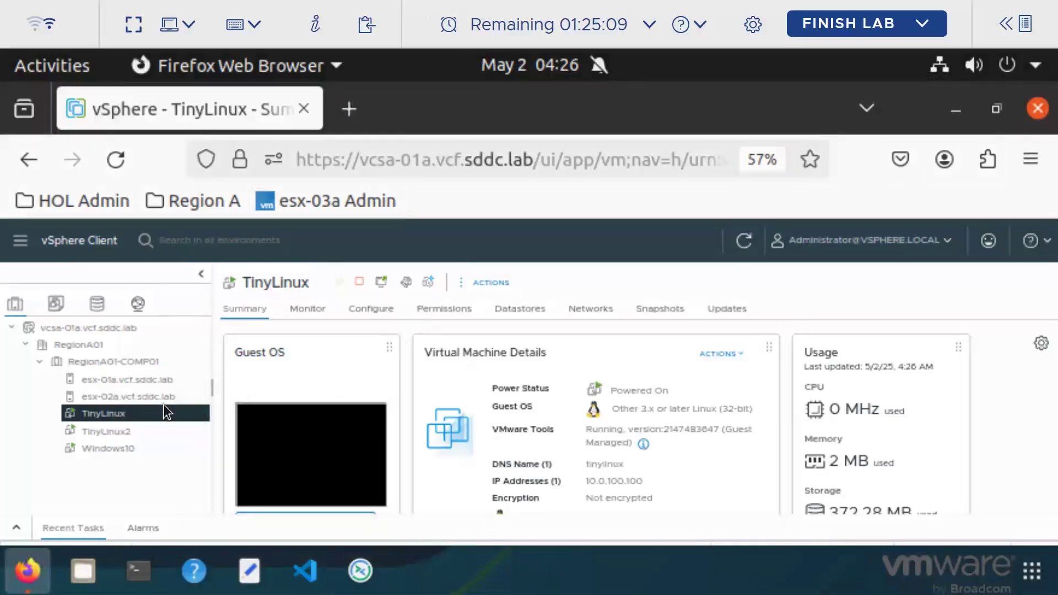
pyautogui.click(125, 436)
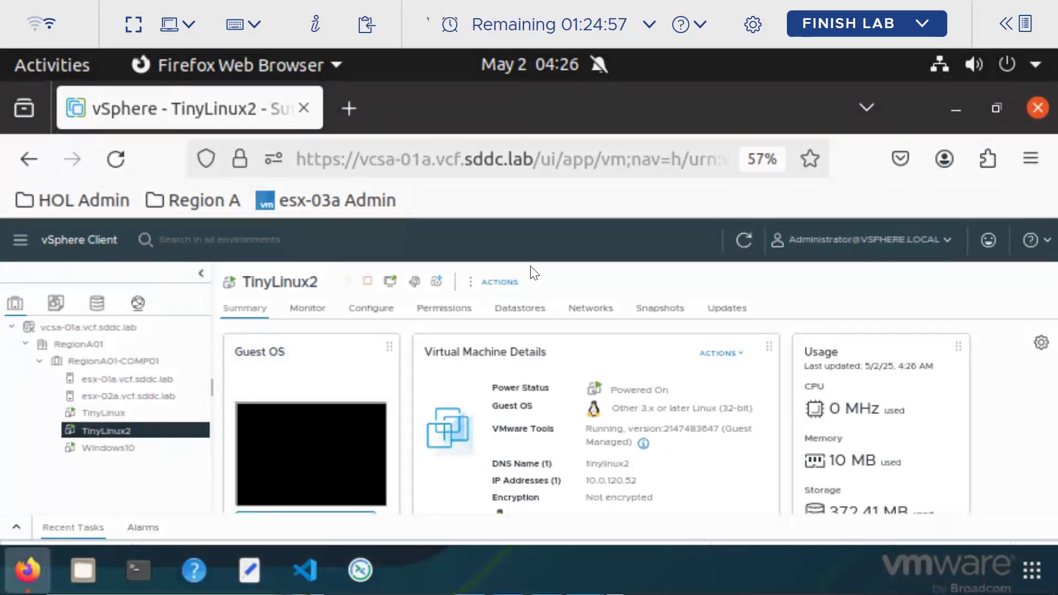
pyautogui.click(148, 454)
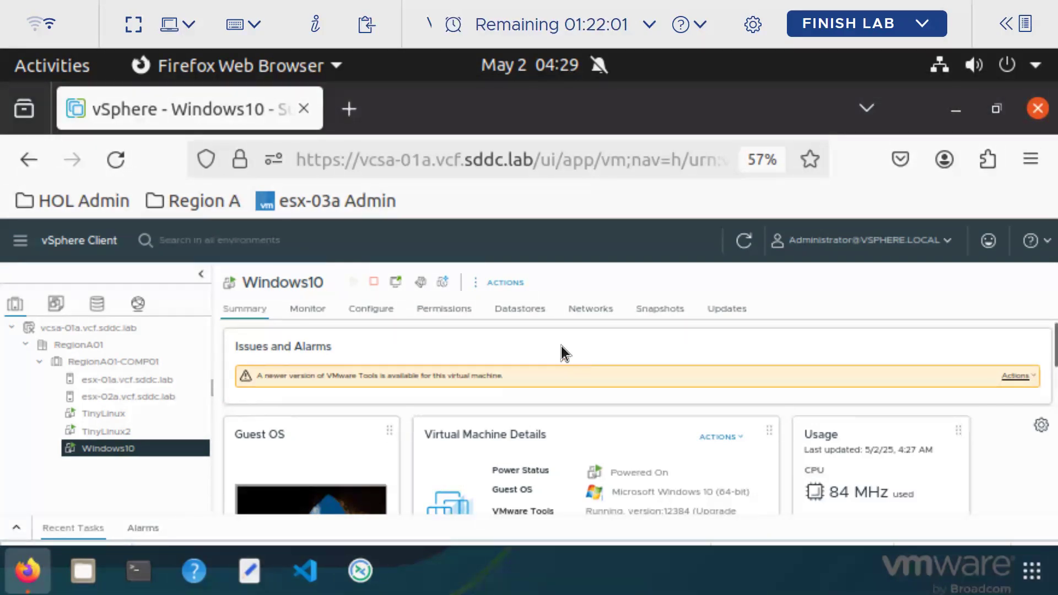
pyautogui.click(116, 423)
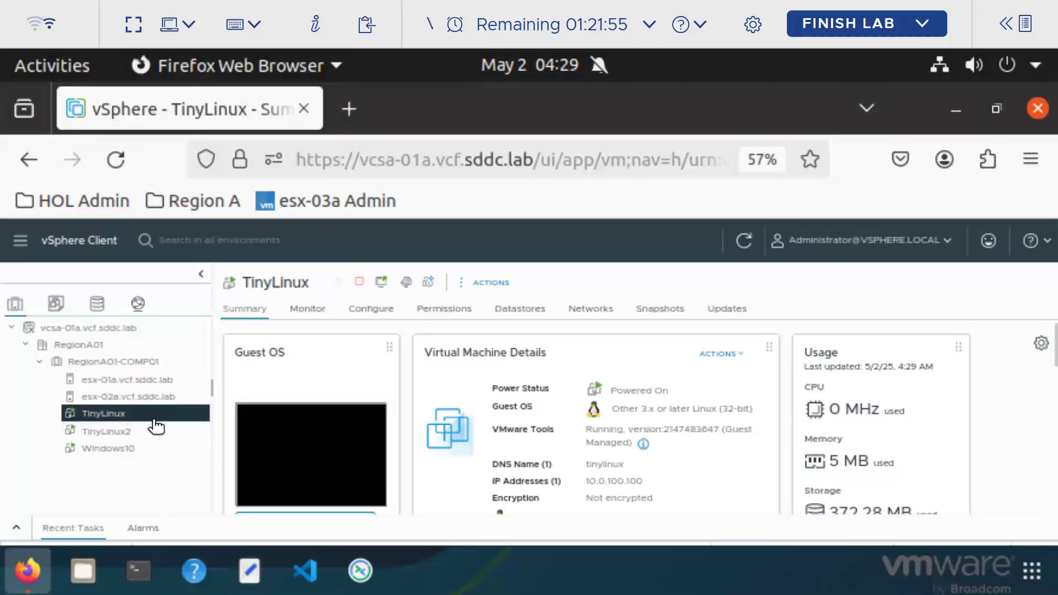
# Launch Clone to Virtual Machine on TinyLinux and name the new VM test1
pyautogui.rightClick(158, 418)
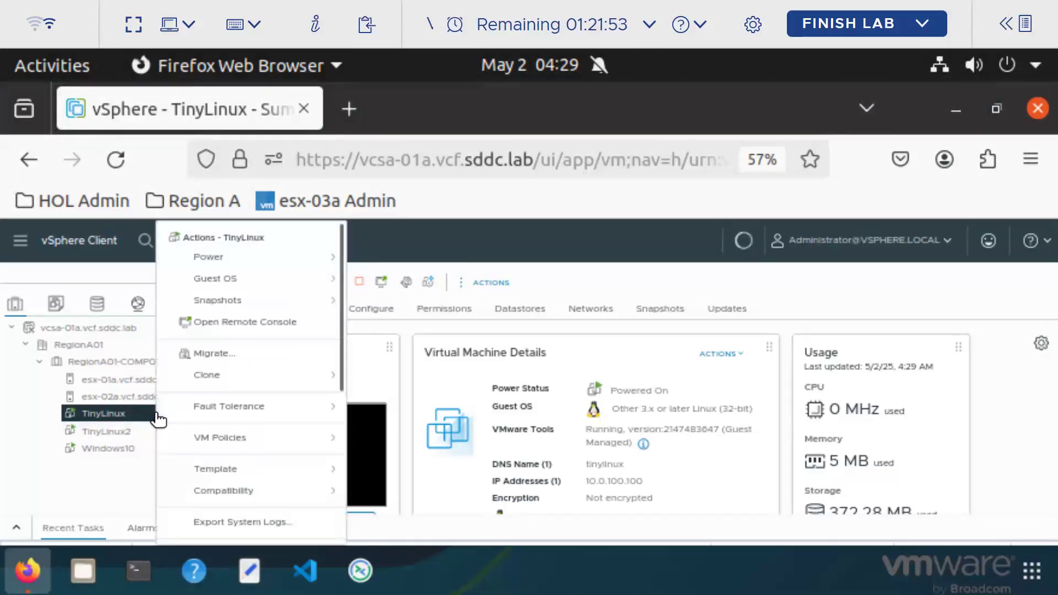
pyautogui.moveTo(237, 379)
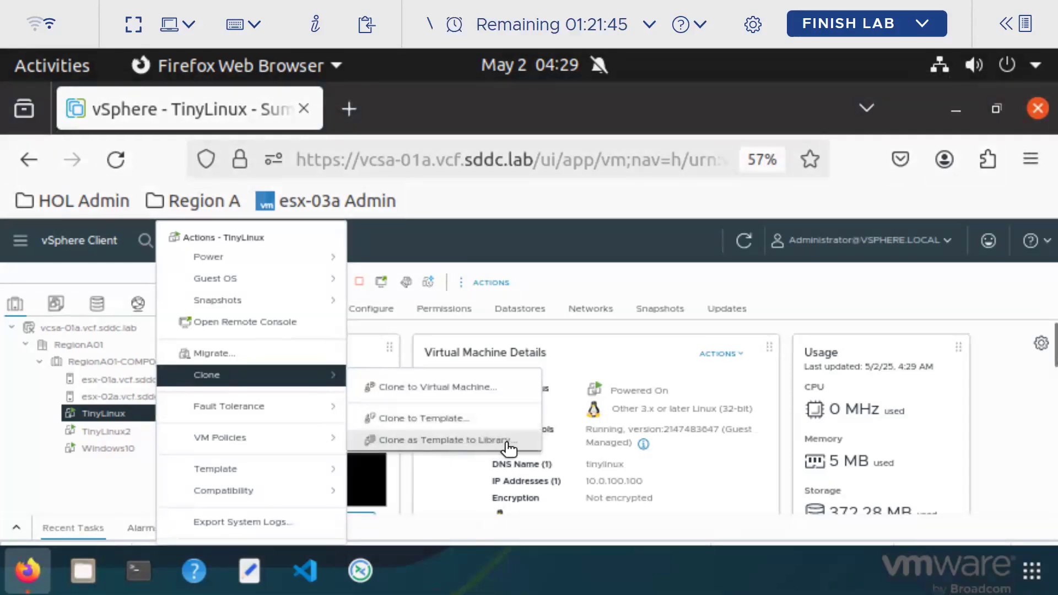
pyautogui.click(414, 389)
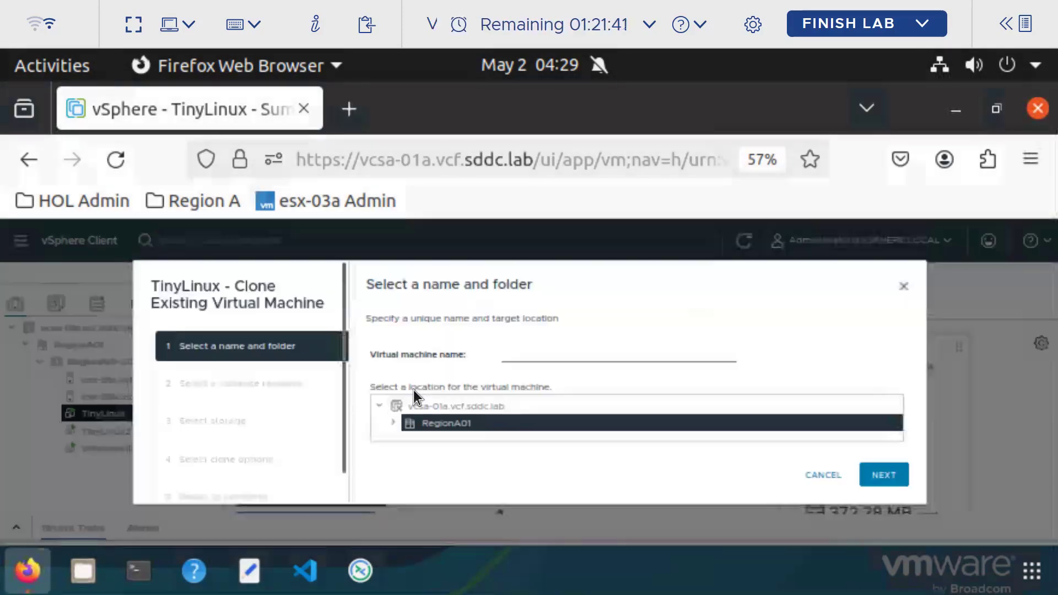
pyautogui.click(526, 354)
pyautogui.write('test1')
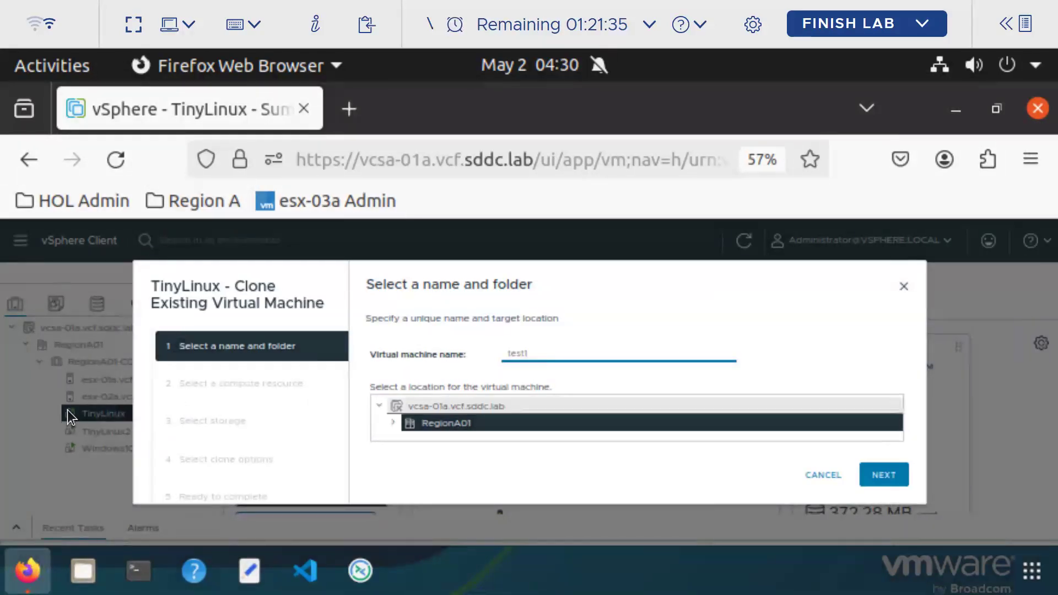
# Cancel the test1 clone and review TinyLinux's hardware and its host esx-02a
pyautogui.click(833, 477)
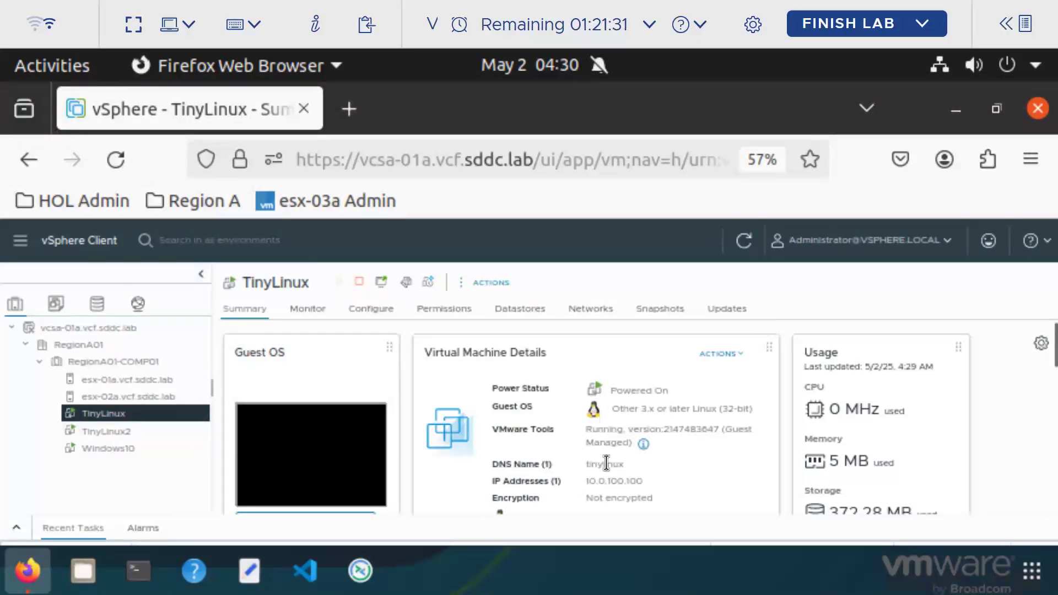
pyautogui.scroll(-3, 606, 463)
pyautogui.scroll(-3, 606, 466)
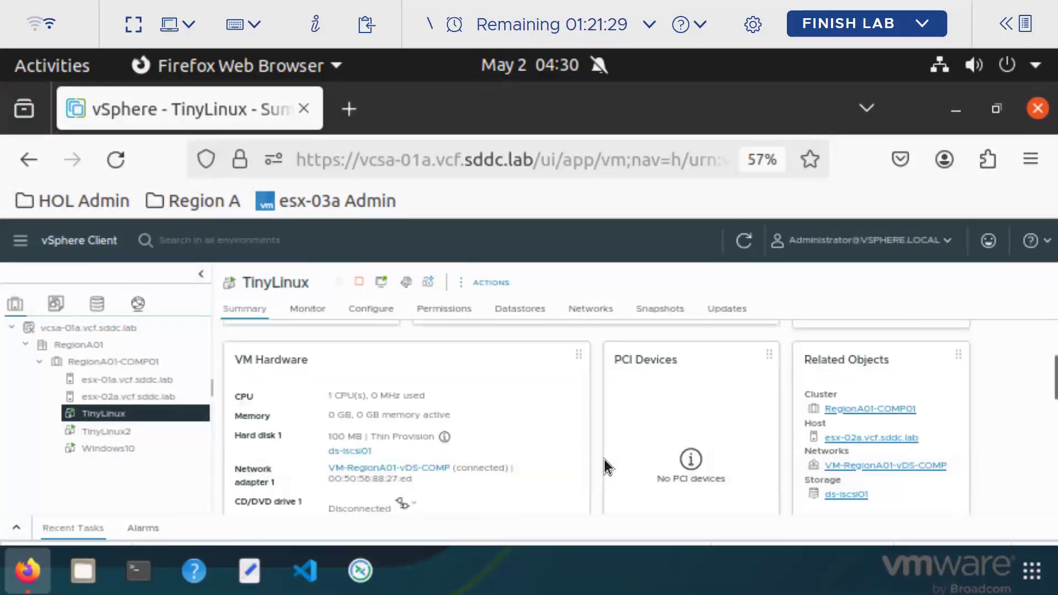
pyautogui.scroll(-3, 540, 454)
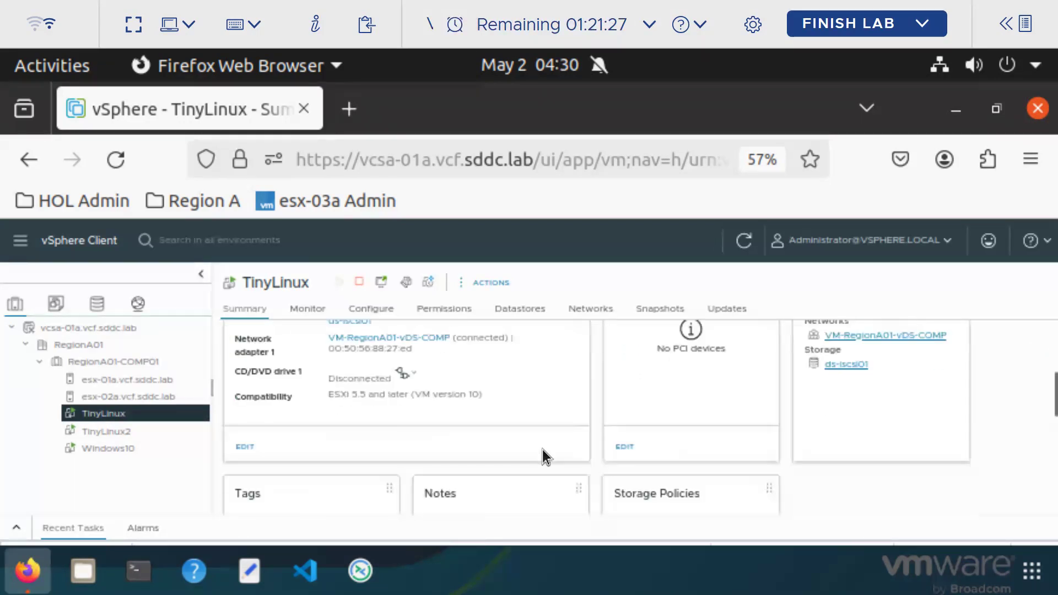
pyautogui.scroll(2, 548, 449)
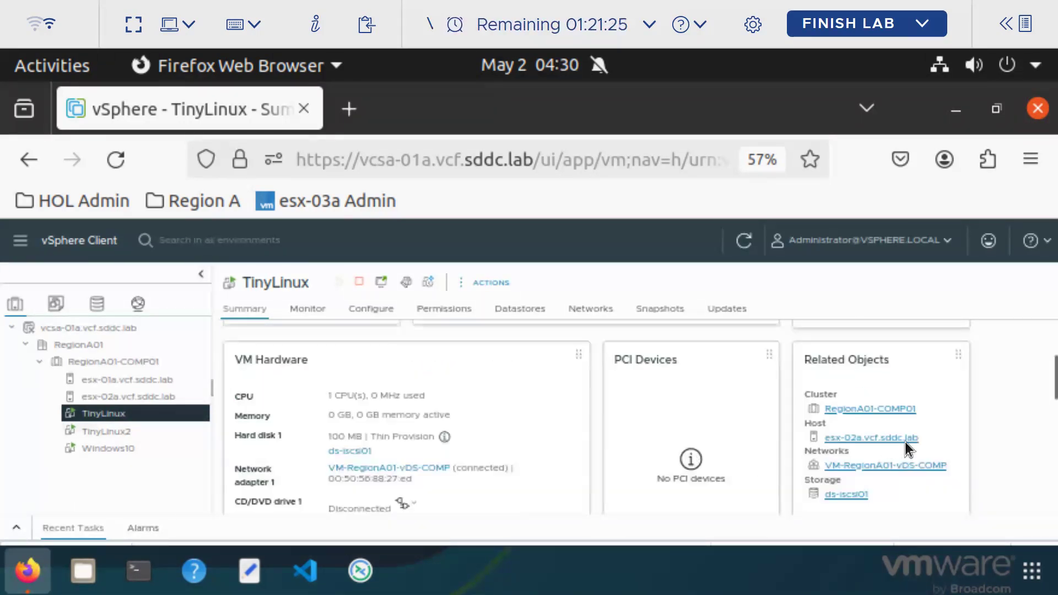
pyautogui.moveTo(920, 438); pyautogui.dragTo(829, 439)
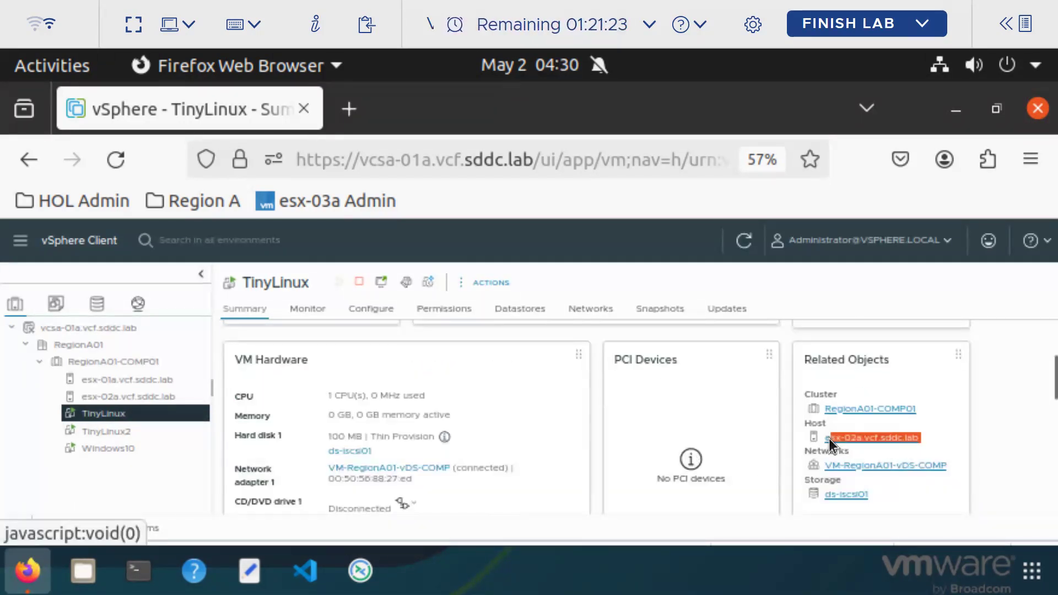
pyautogui.rightClick(137, 417)
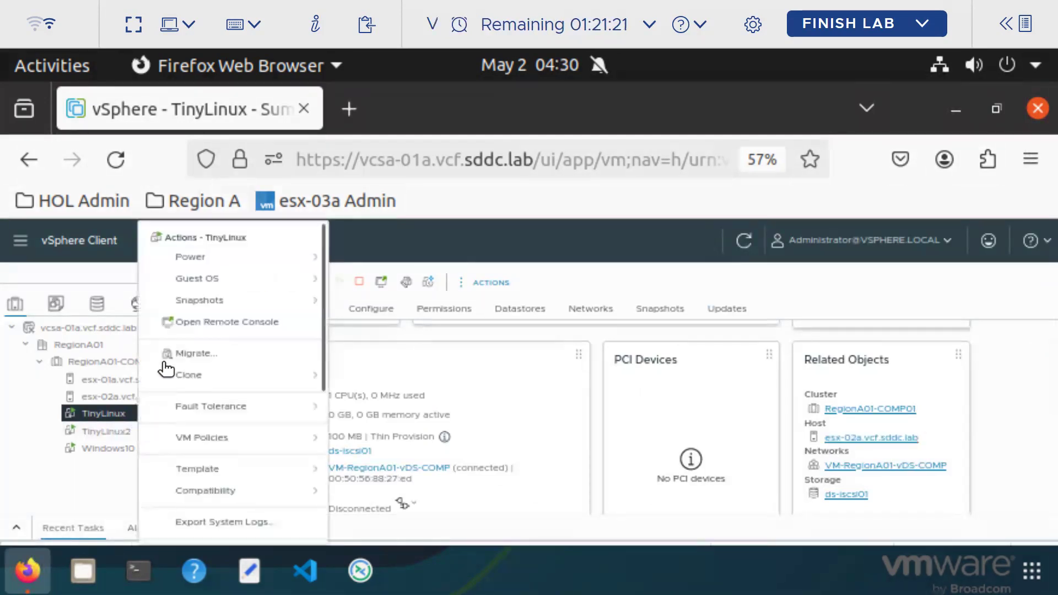
# Restart Clone to Virtual Machine on TinyLinux with the name test1
pyautogui.moveTo(312, 380)
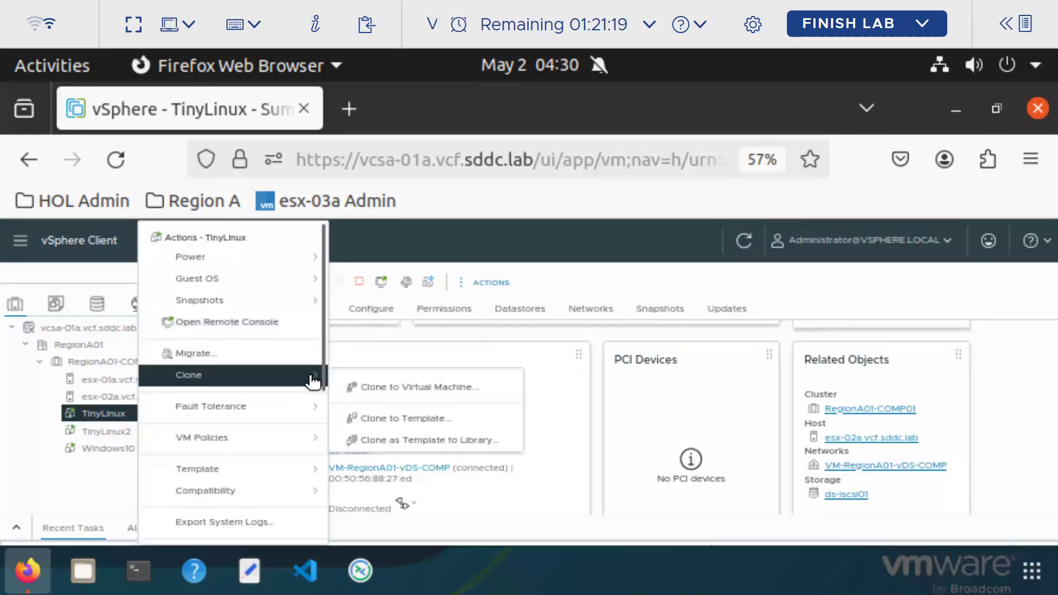
pyautogui.click(425, 385)
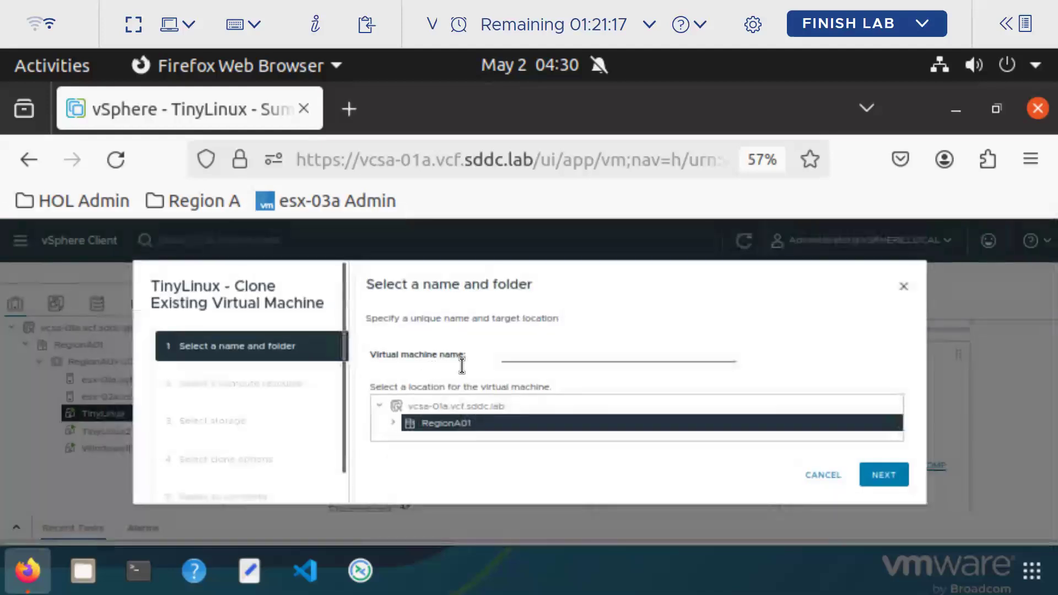
pyautogui.click(543, 355)
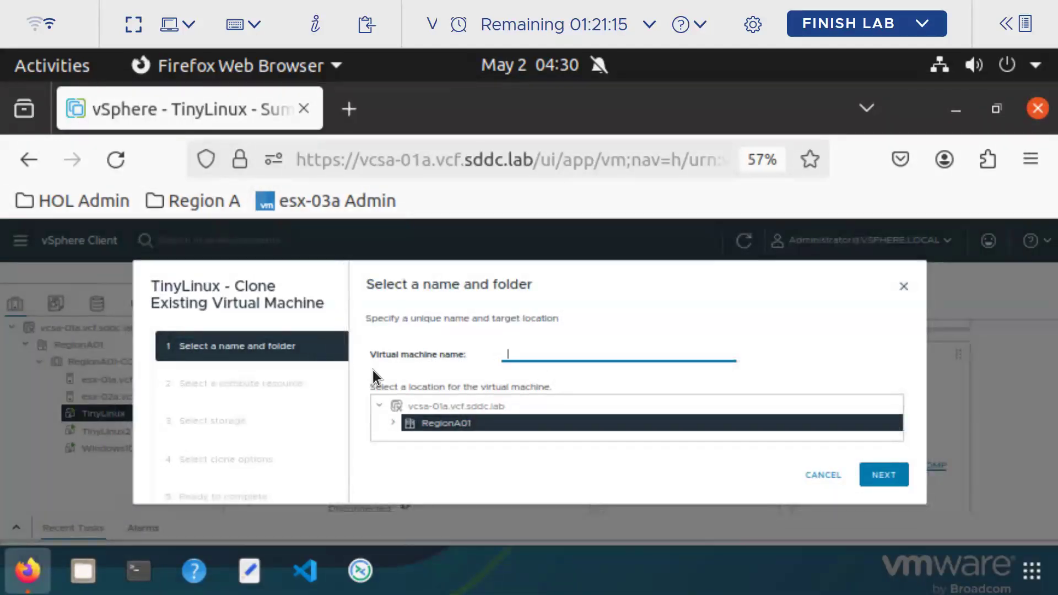
pyautogui.write('test')
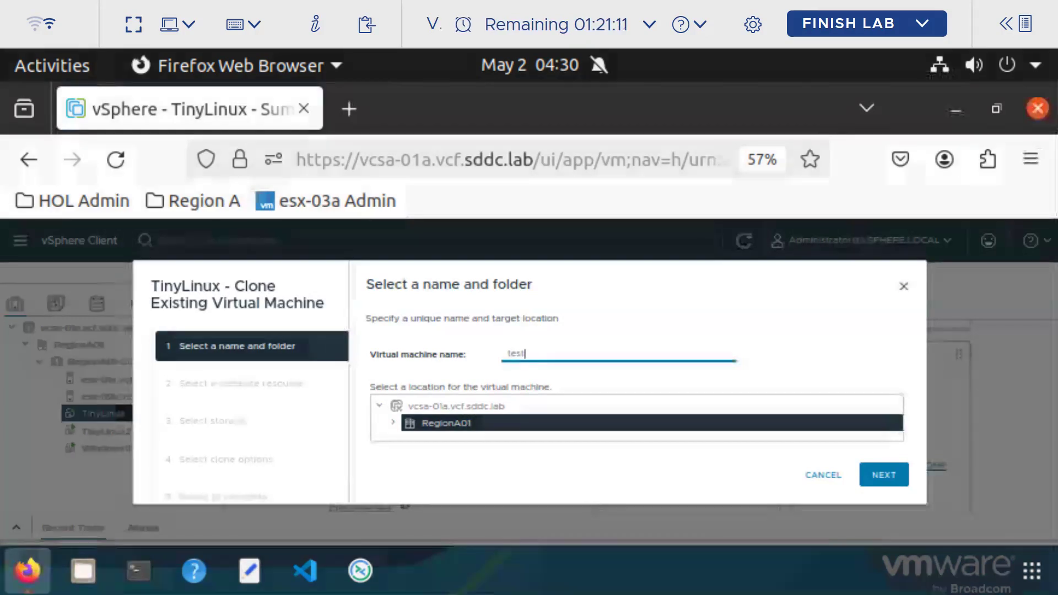
pyautogui.write('1')
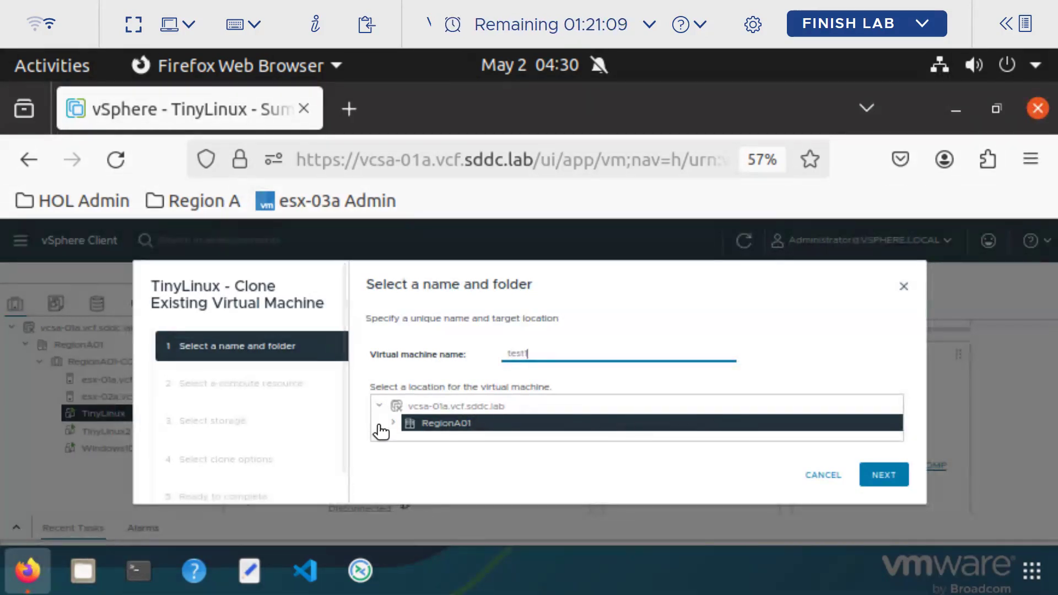
pyautogui.click(894, 478)
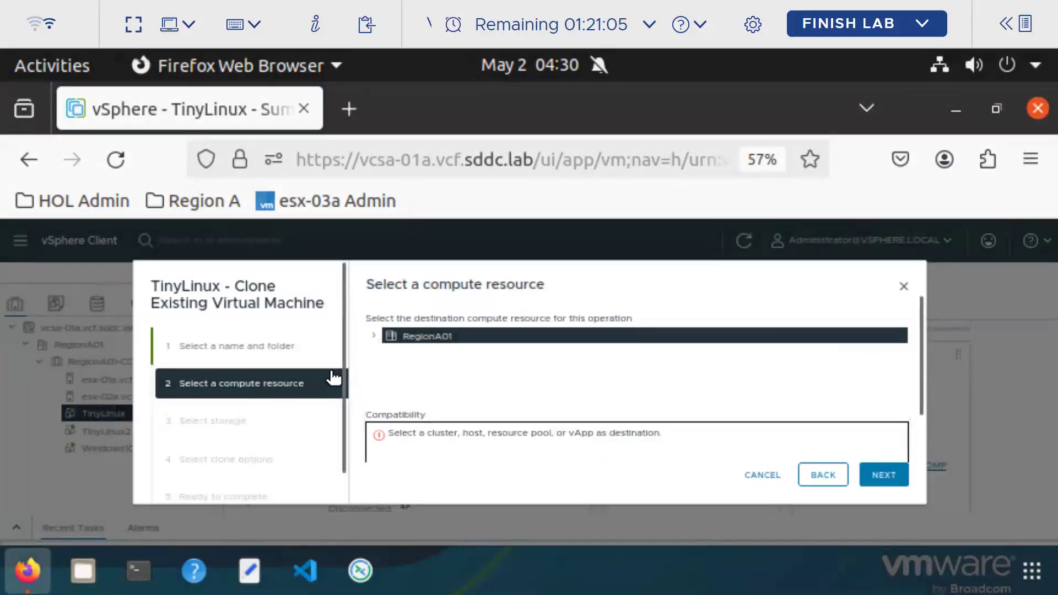
# Place the clone on host esx-01a and datastore ds-iscsi01, then finish the wizard
pyautogui.click(376, 337)
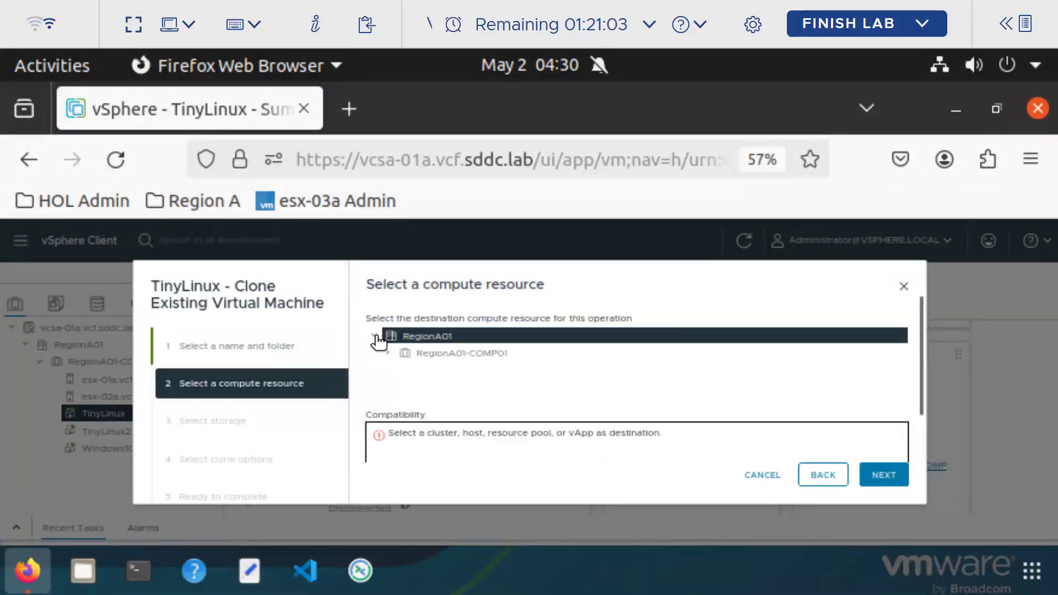
pyautogui.click(388, 354)
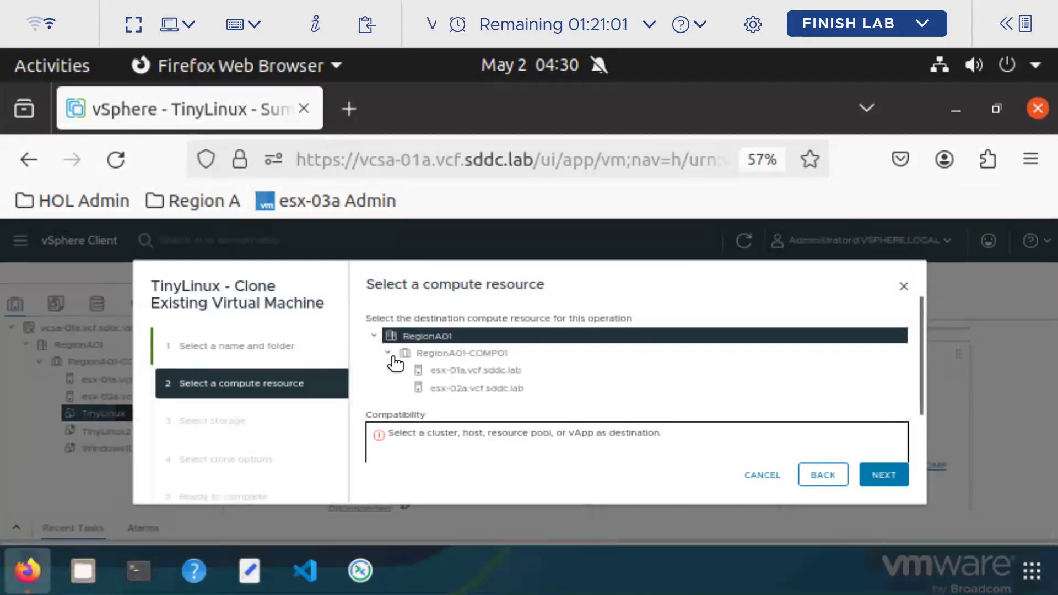
pyautogui.click(485, 371)
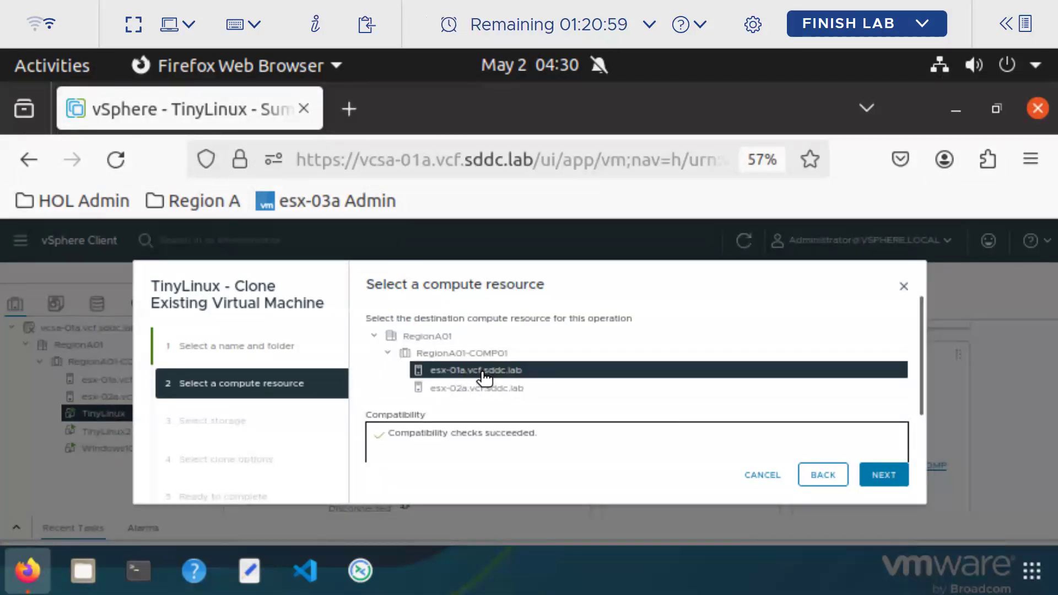
pyautogui.click(876, 475)
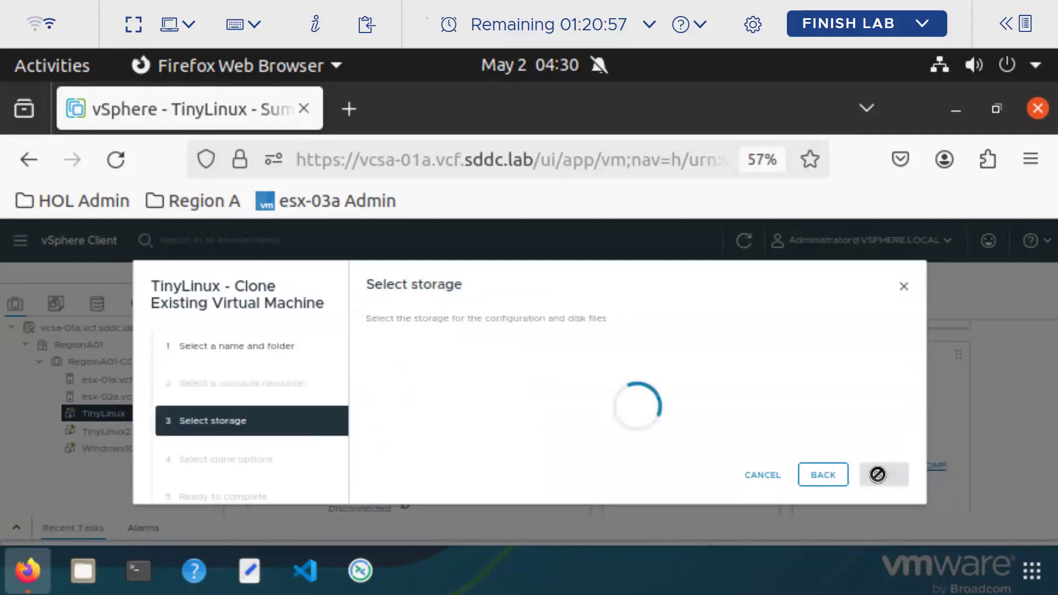
pyautogui.scroll(-4, 771, 385)
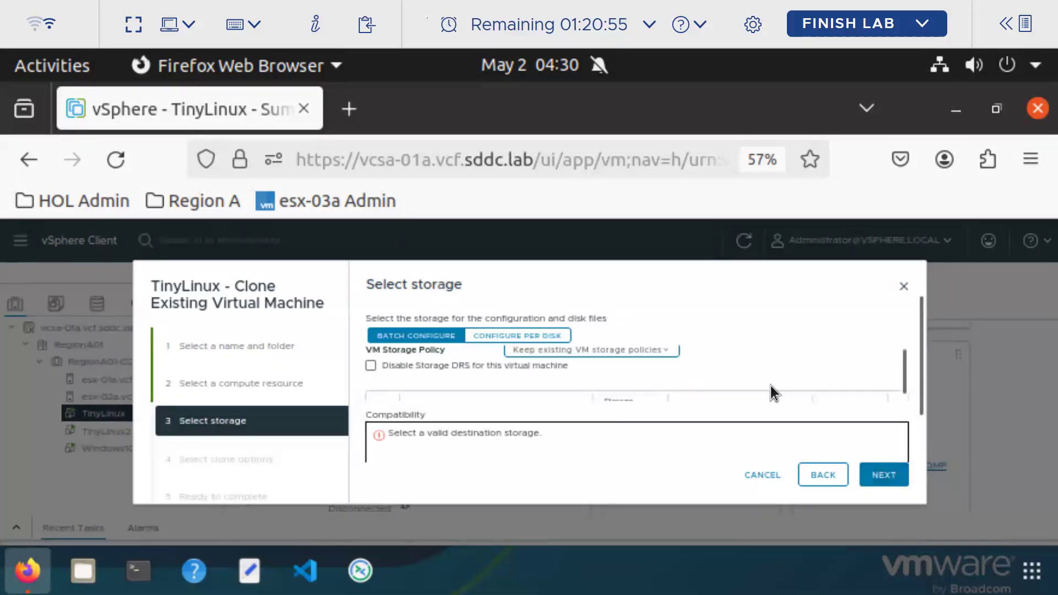
pyautogui.scroll(-2, 711, 383)
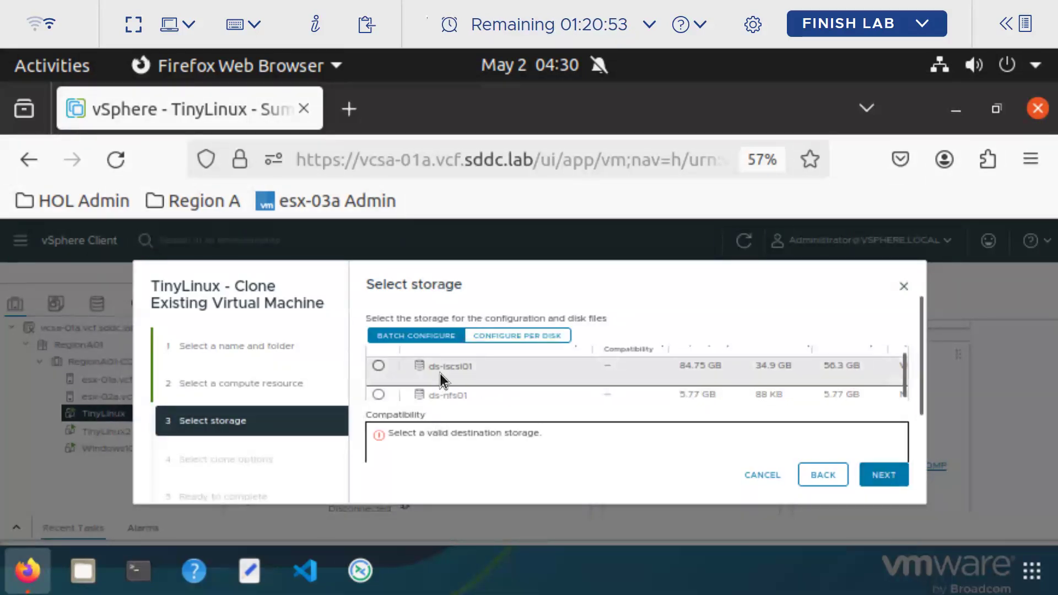
pyautogui.click(379, 365)
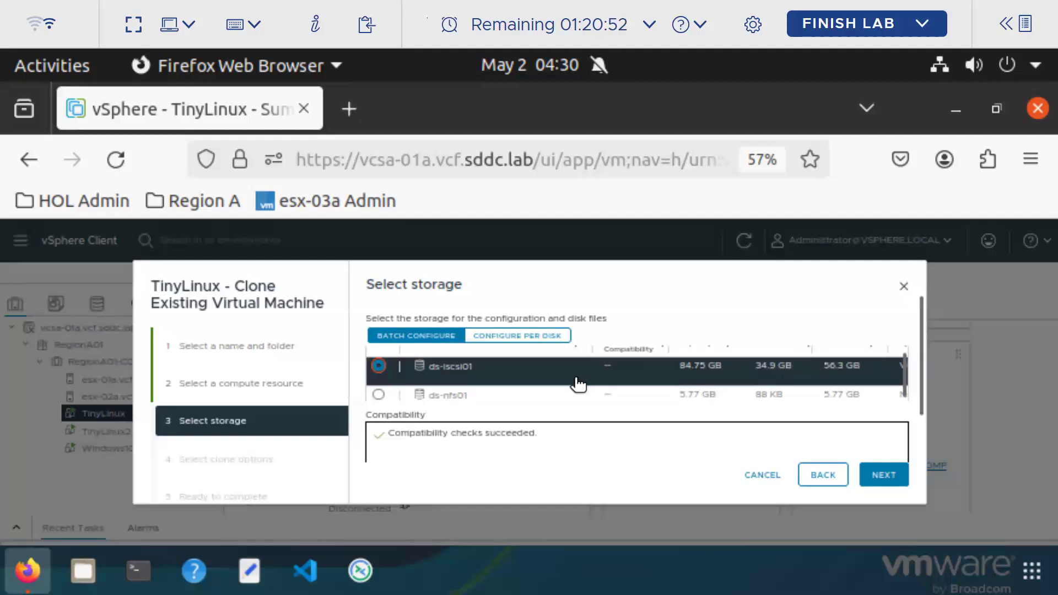
pyautogui.click(884, 476)
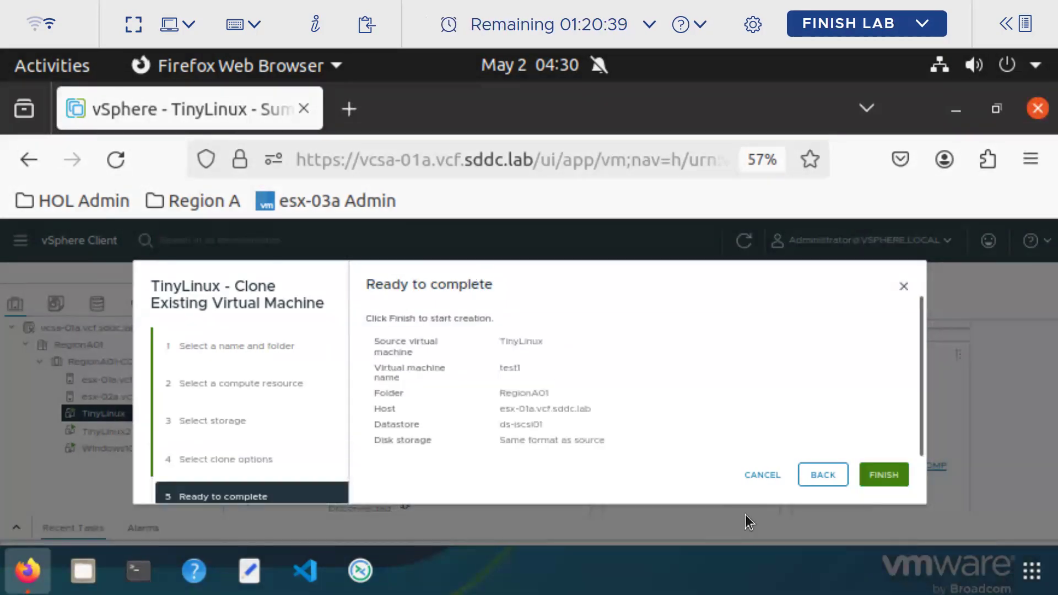
pyautogui.click(894, 474)
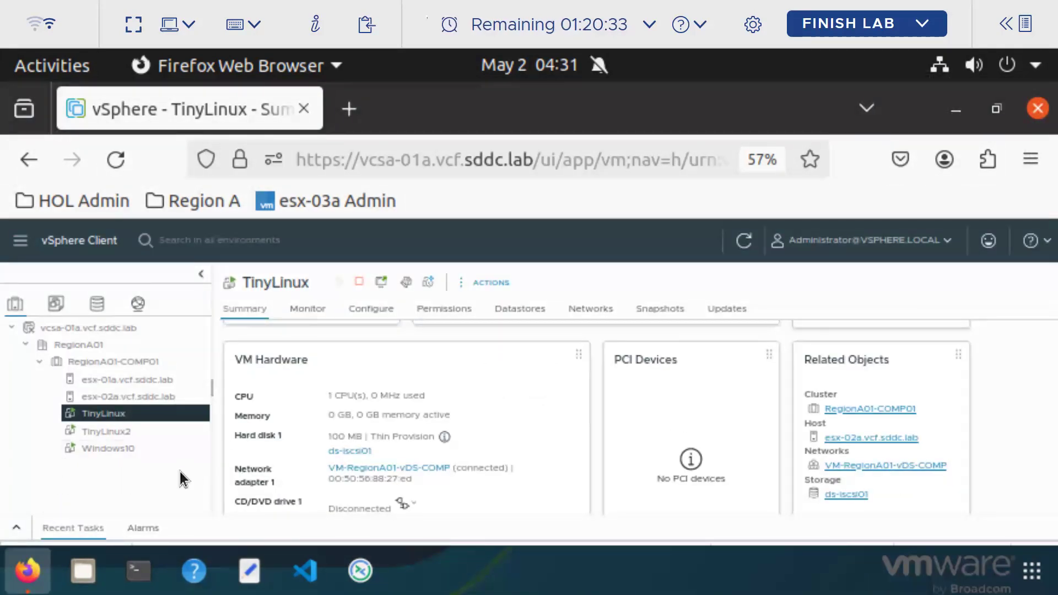
# Confirm the TinyLinux Clone virtual machine task shows Completed, then view test1's summary
pyautogui.click(16, 528)
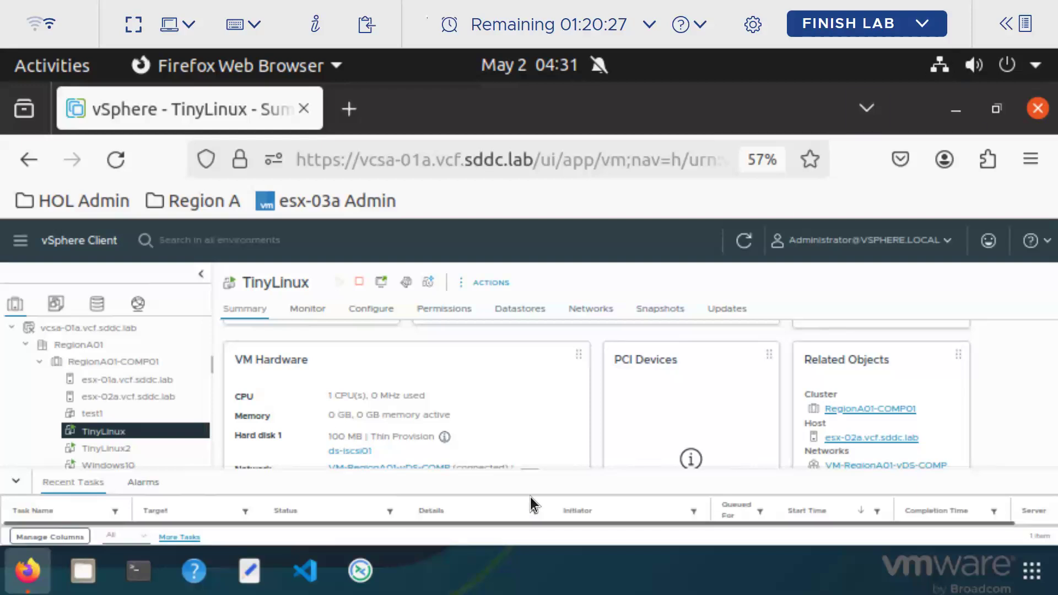
pyautogui.hotkey('ctrl', '-')
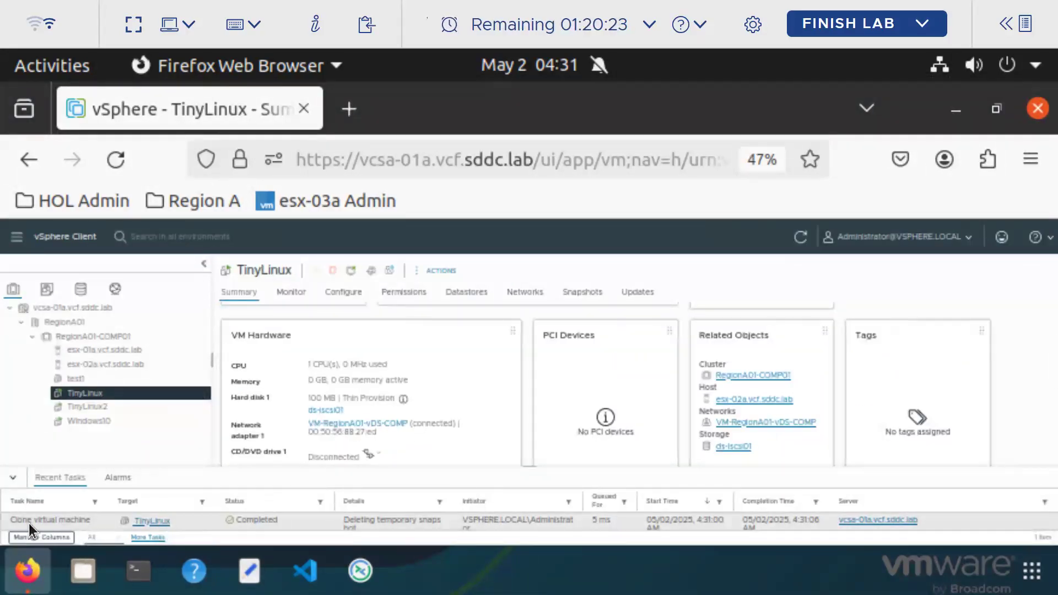
pyautogui.moveTo(91, 521); pyautogui.dragTo(17, 521)
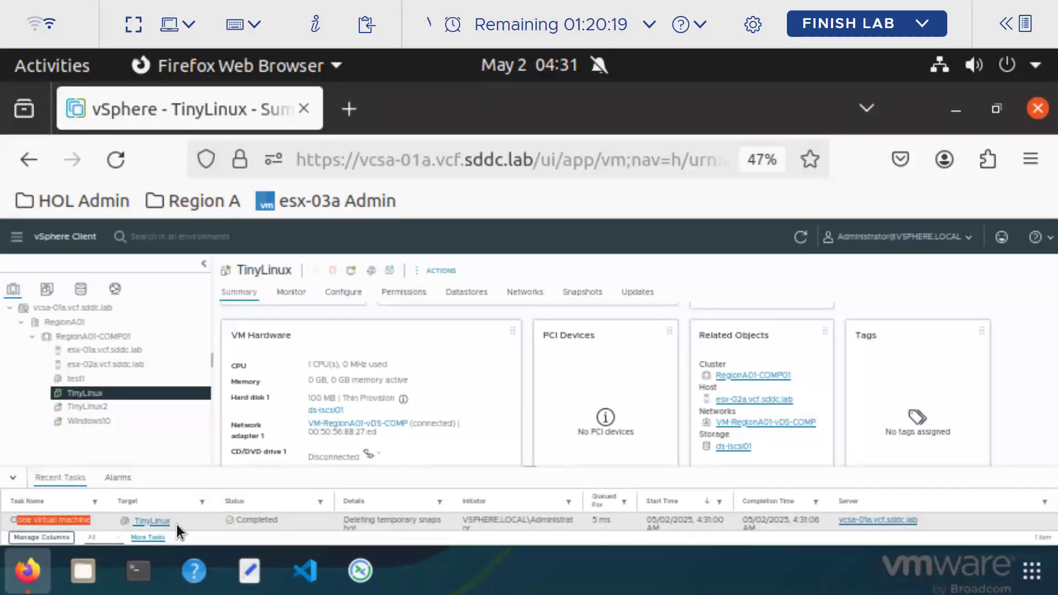
pyautogui.doubleClick(138, 521)
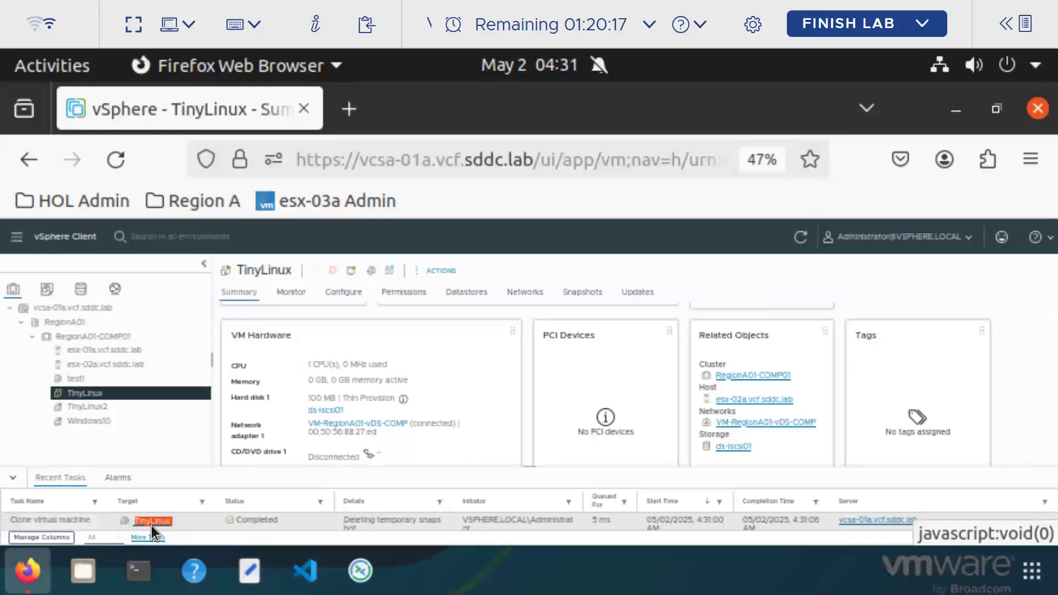
pyautogui.doubleClick(259, 520)
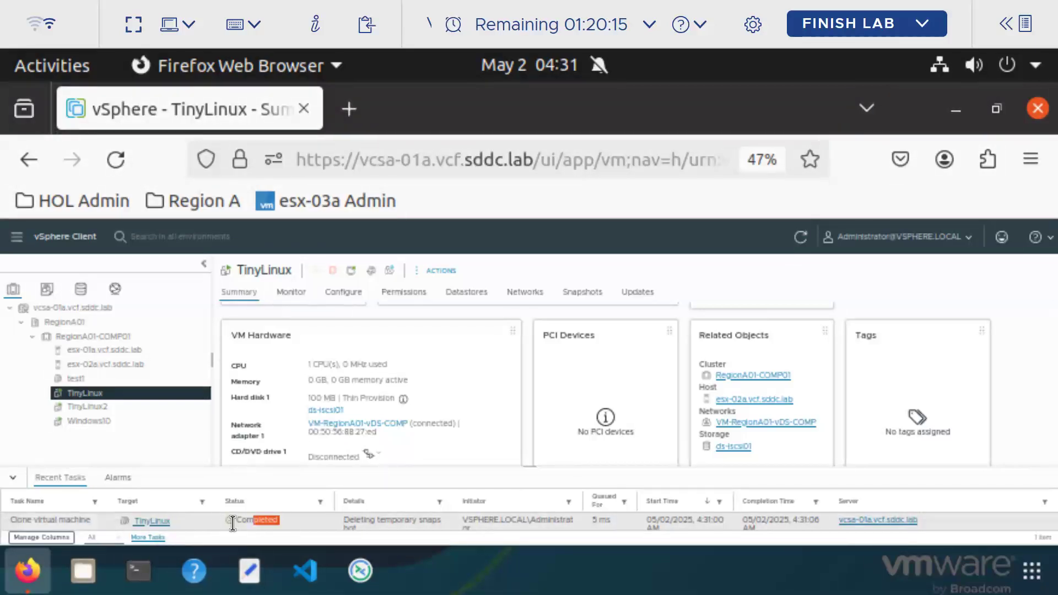
pyautogui.click(91, 379)
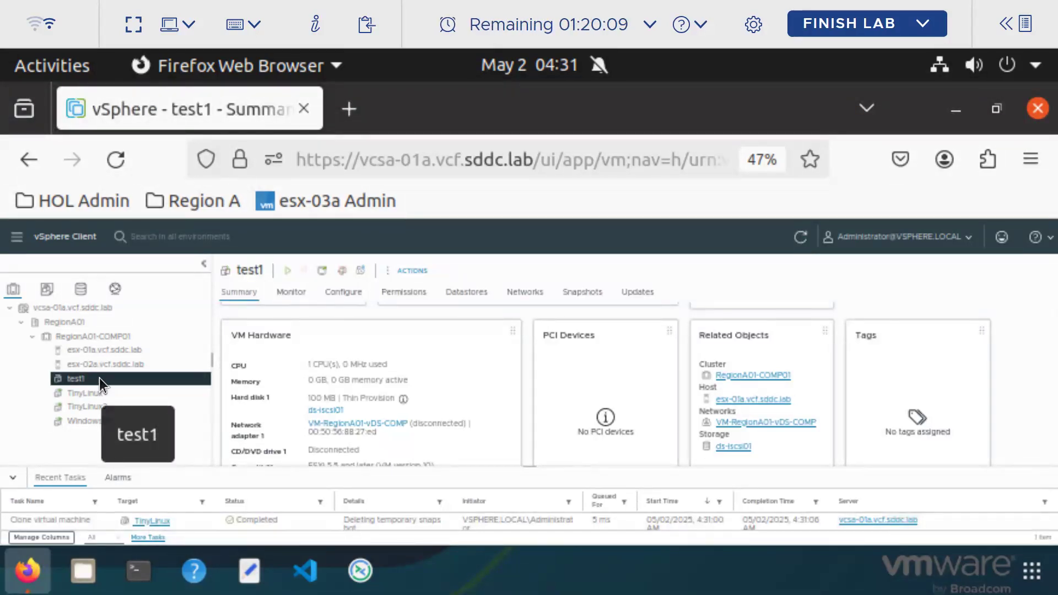
# Delete the test1 VM from disk and take the lab console out of full screen
pyautogui.rightClick(99, 378)
pyautogui.moveTo(149, 352)
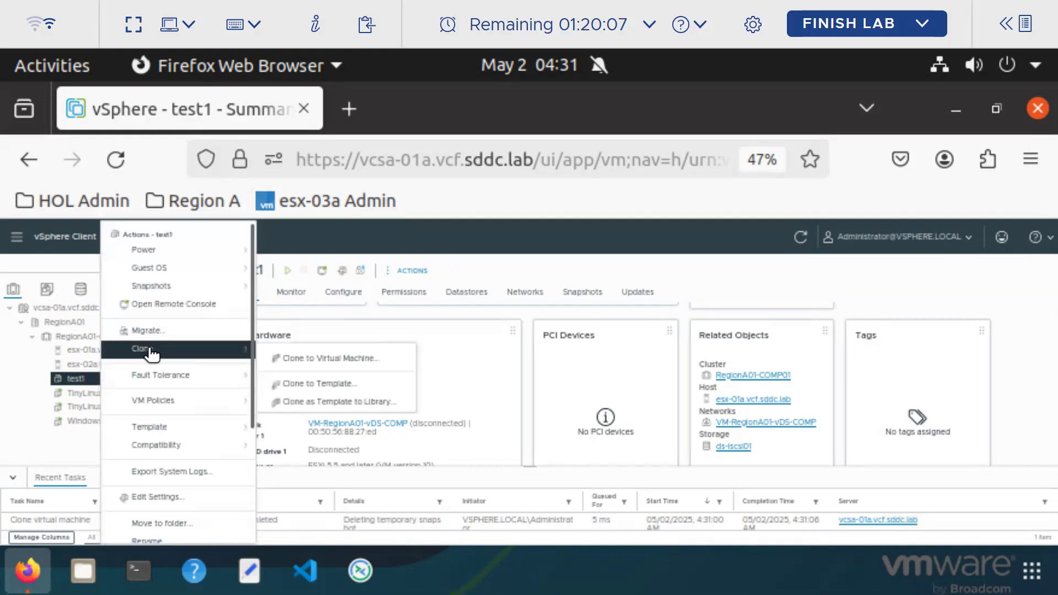
pyautogui.click(466, 358)
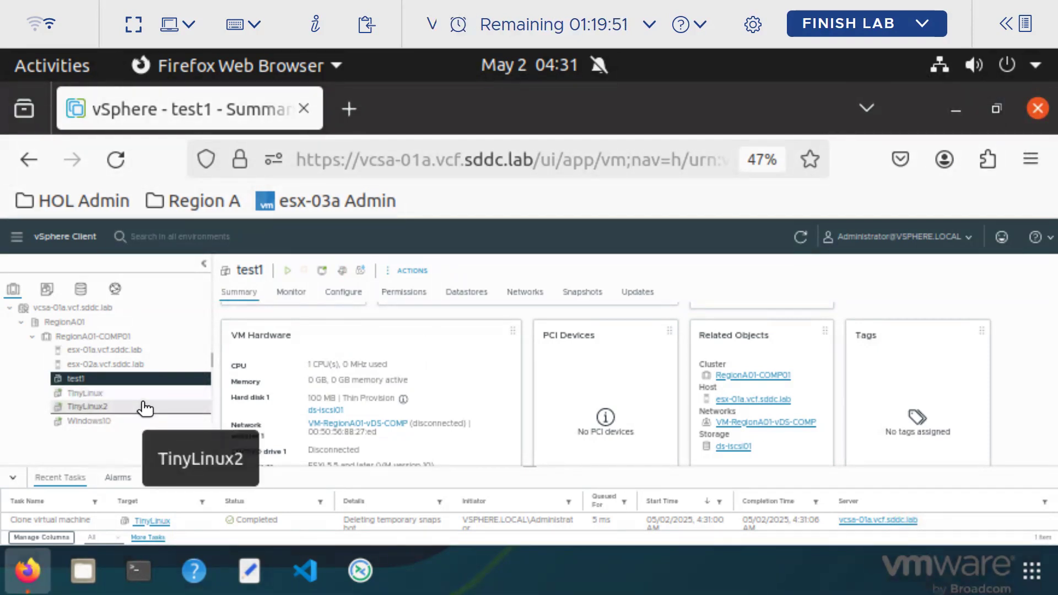
pyautogui.rightClick(119, 379)
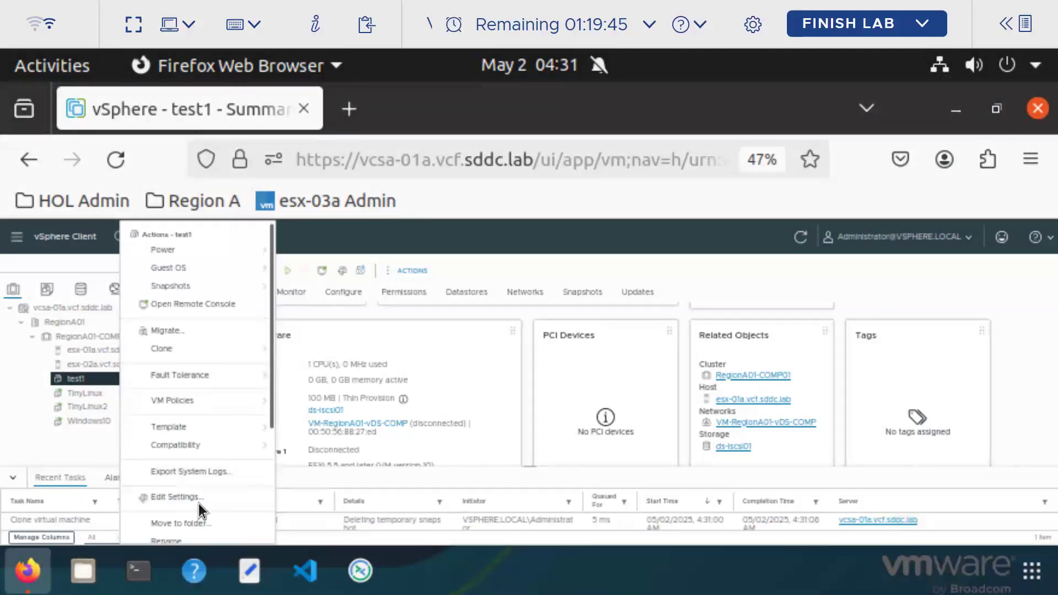
pyautogui.scroll(-3, 224, 462)
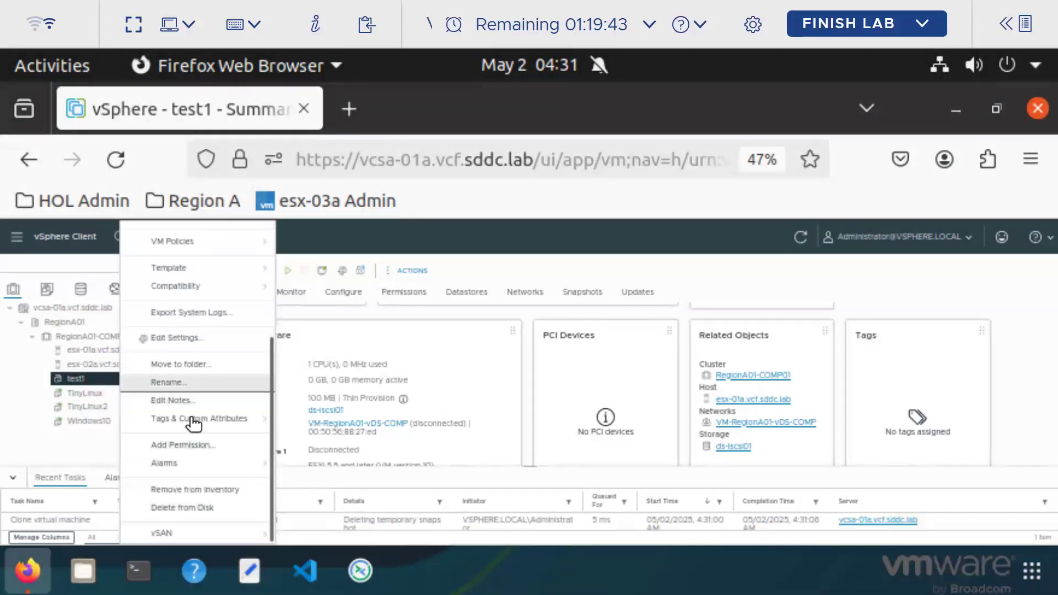
pyautogui.click(192, 511)
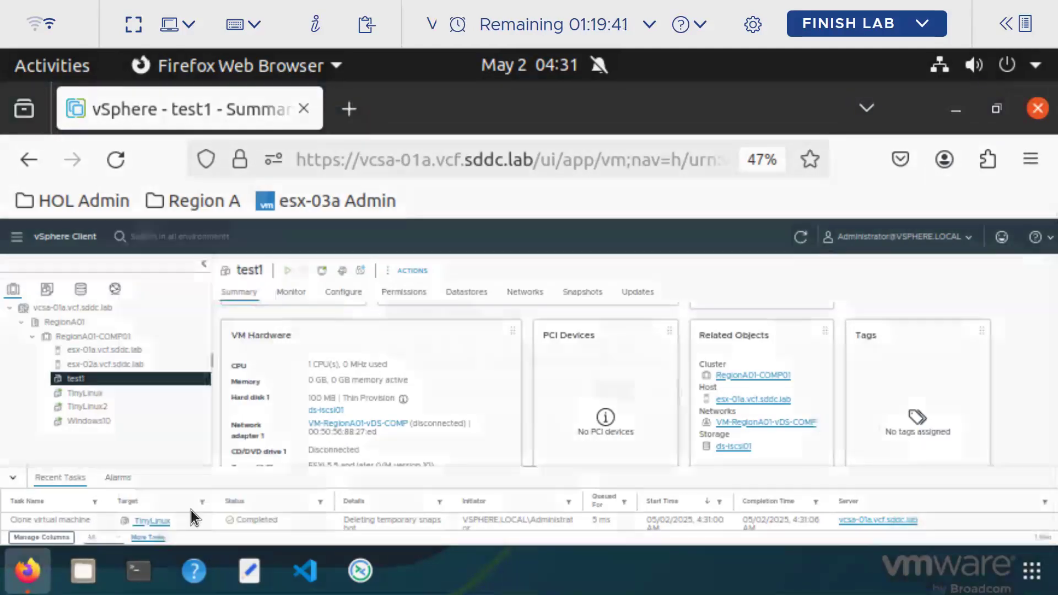
pyautogui.click(656, 421)
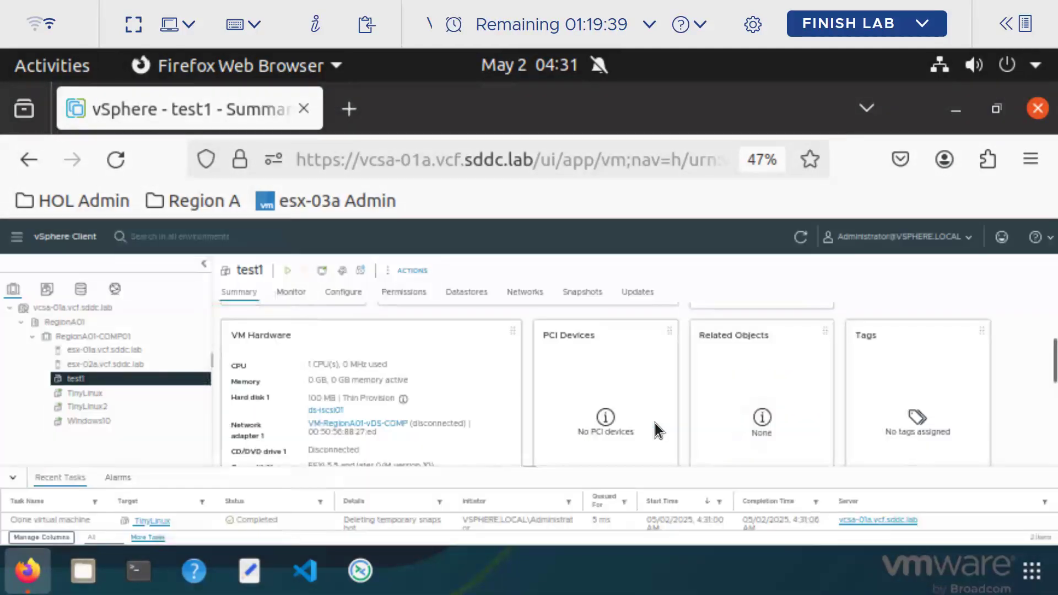
pyautogui.click(136, 24)
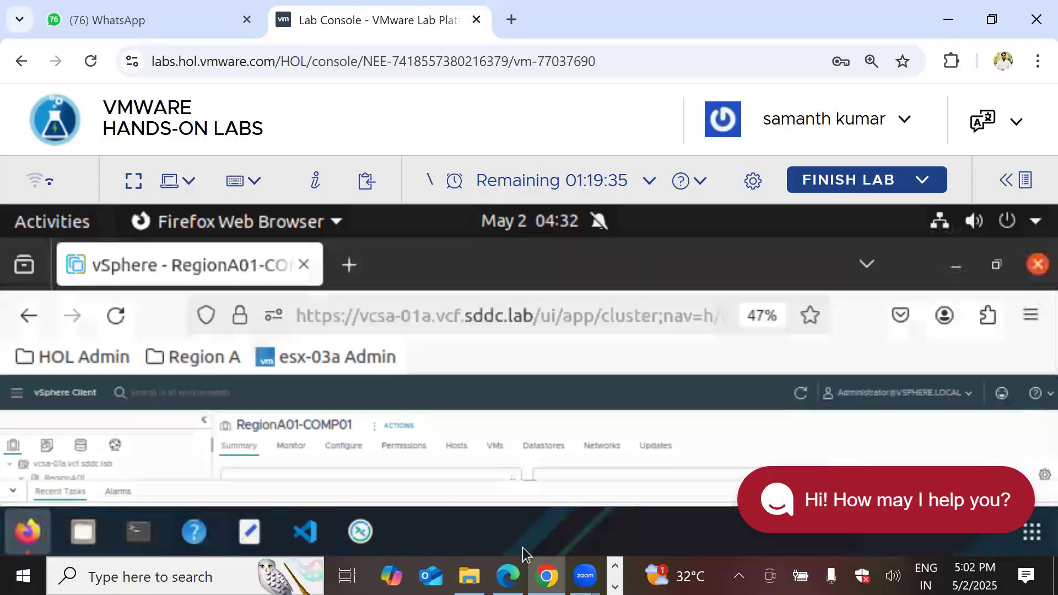
pyautogui.click(615, 586)
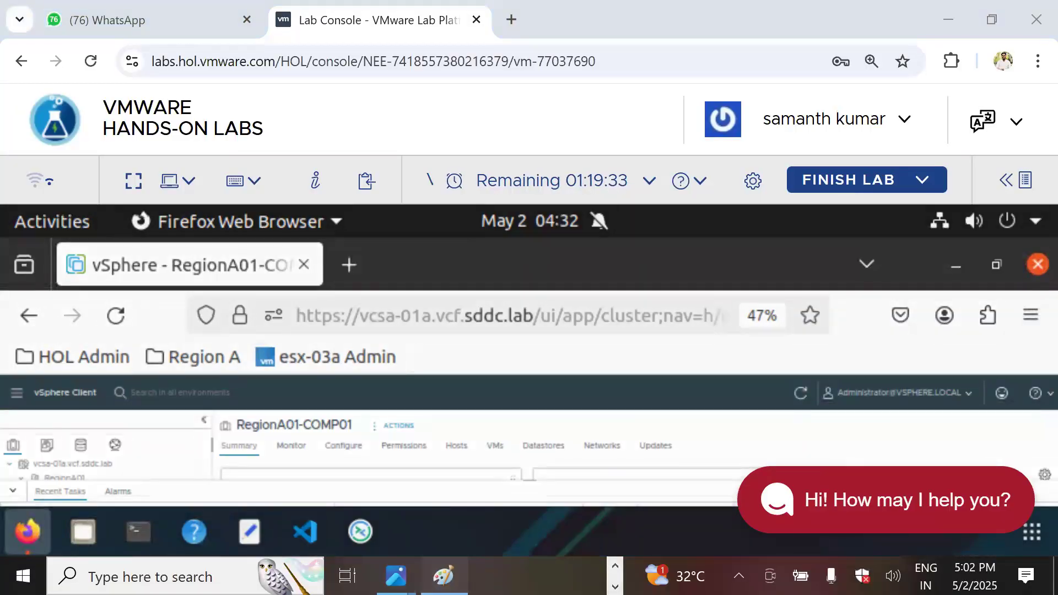
# In Paint, start a text box under the Clone note and enter the request number
pyautogui.click(444, 575)
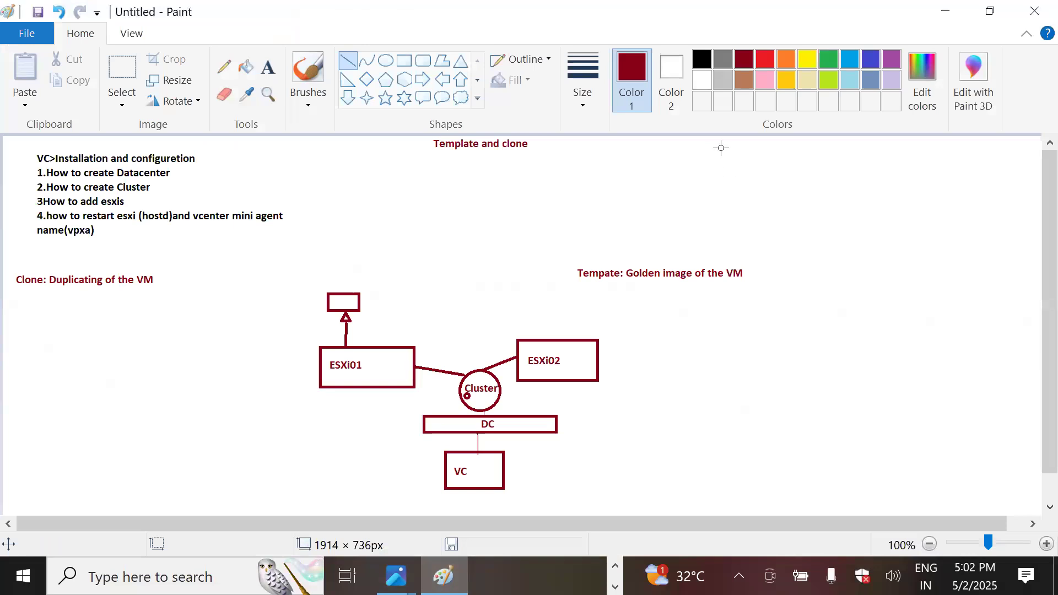
pyautogui.click(268, 67)
pyautogui.click(675, 285)
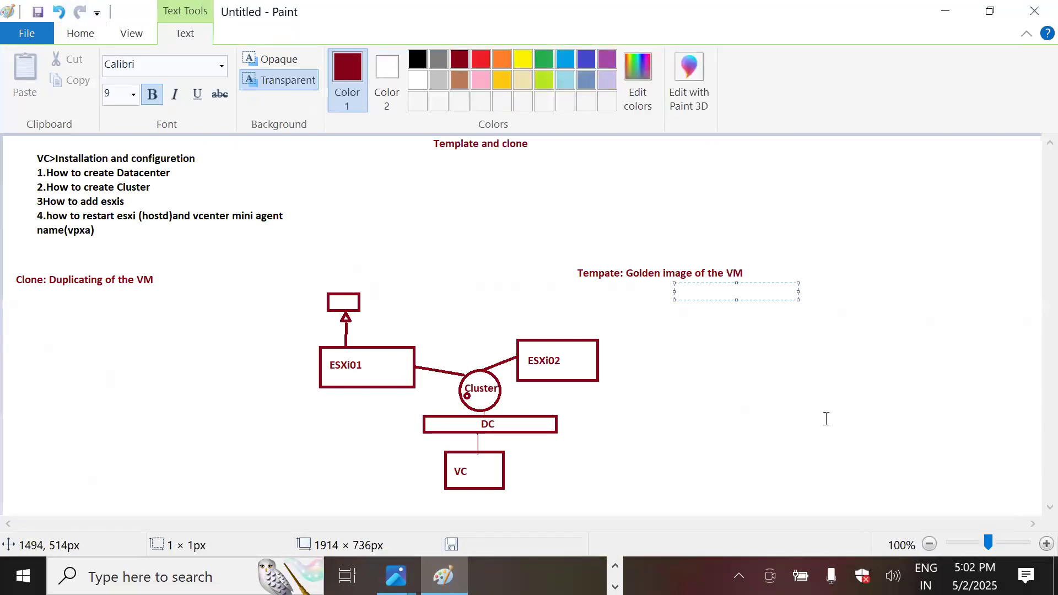
pyautogui.click(35, 311)
pyautogui.click(22, 311)
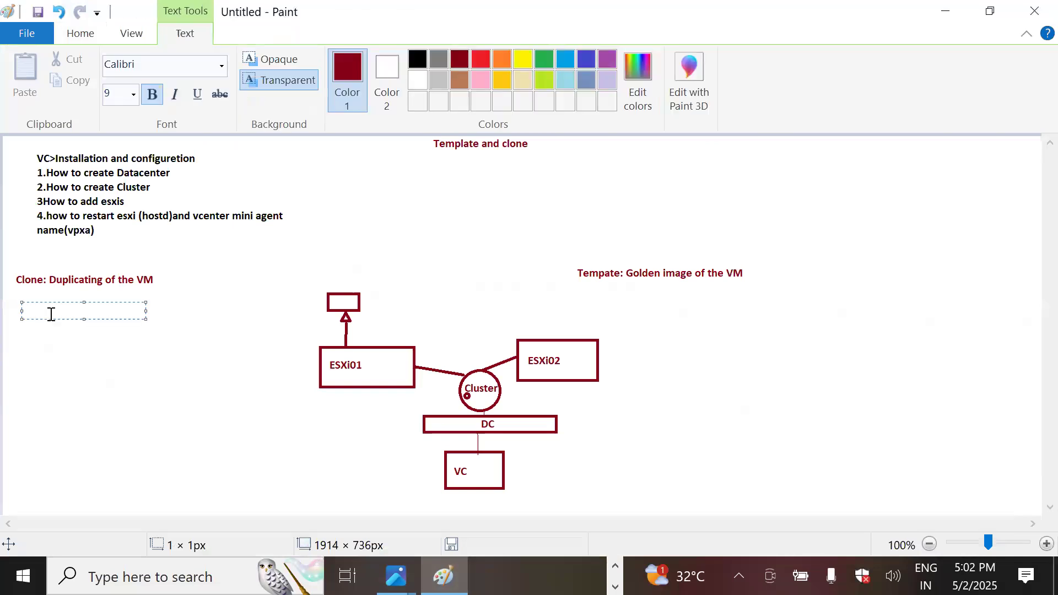
pyautogui.write('RITM09e')
pyautogui.write('320')
pyautogui.press('BackSpace')
pyautogui.press('BackSpace')
pyautogui.press('BackSpace')
pyautogui.press('BackSpace')
pyautogui.write('900')
pyautogui.press('Return')
# Add the lines '2VMs- Test1, test 2' and 'Test1 1GB RAM Test2 1GB RAM', widening the box
pyautogui.write('2VMs')
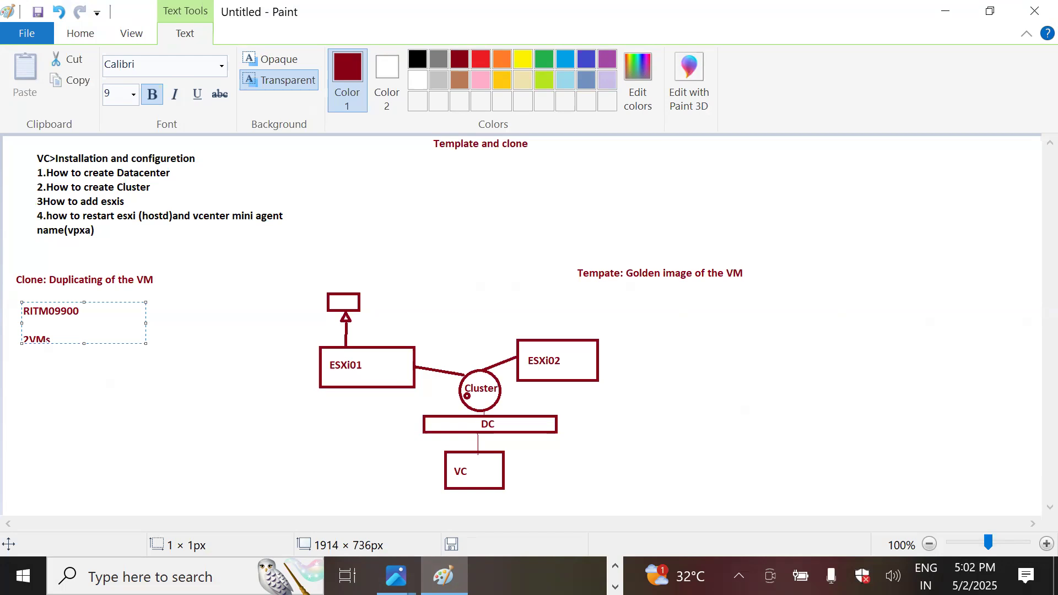
pyautogui.write('- Test1, test 2')
pyautogui.press('Return')
pyautogui.press('Return')
pyautogui.press('Return')
pyautogui.press('BackSpace')
pyautogui.press('BackSpace')
pyautogui.write('Test1 1')
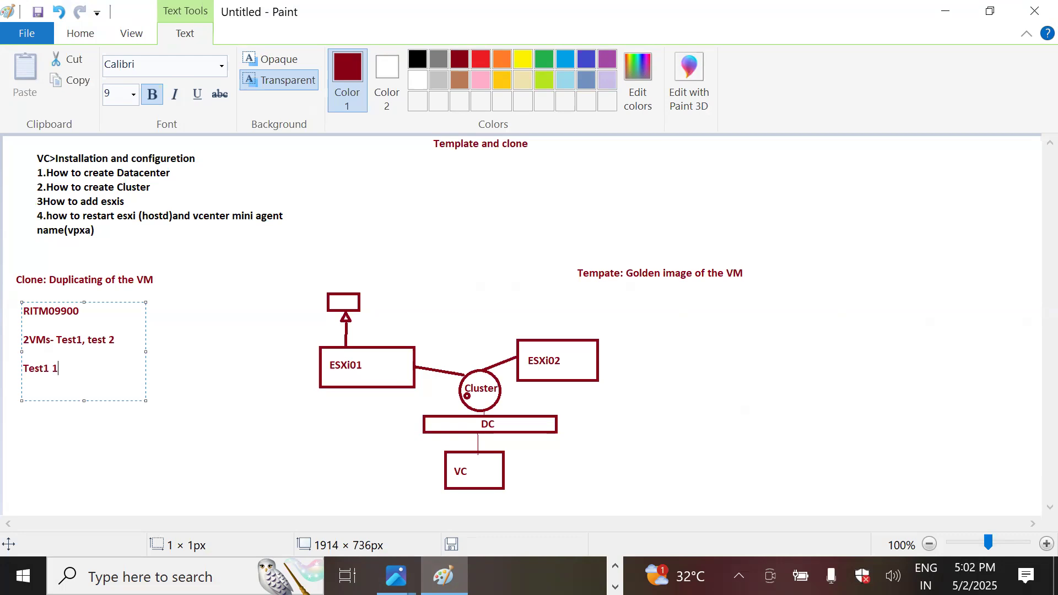
pyautogui.write('GB RAM   Test2 1GB RAM')
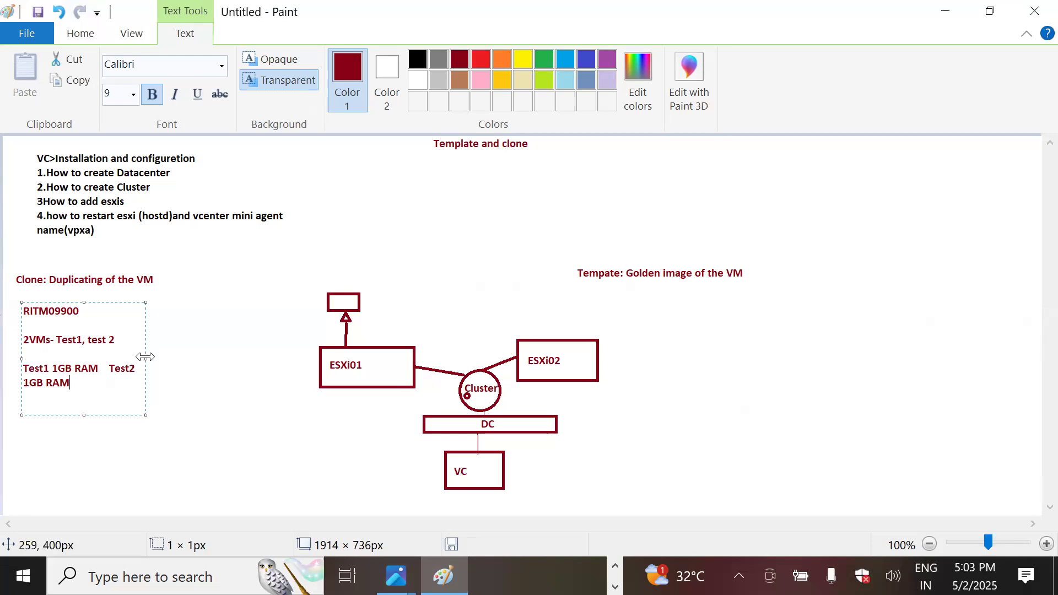
pyautogui.moveTo(145, 357); pyautogui.dragTo(213, 367)
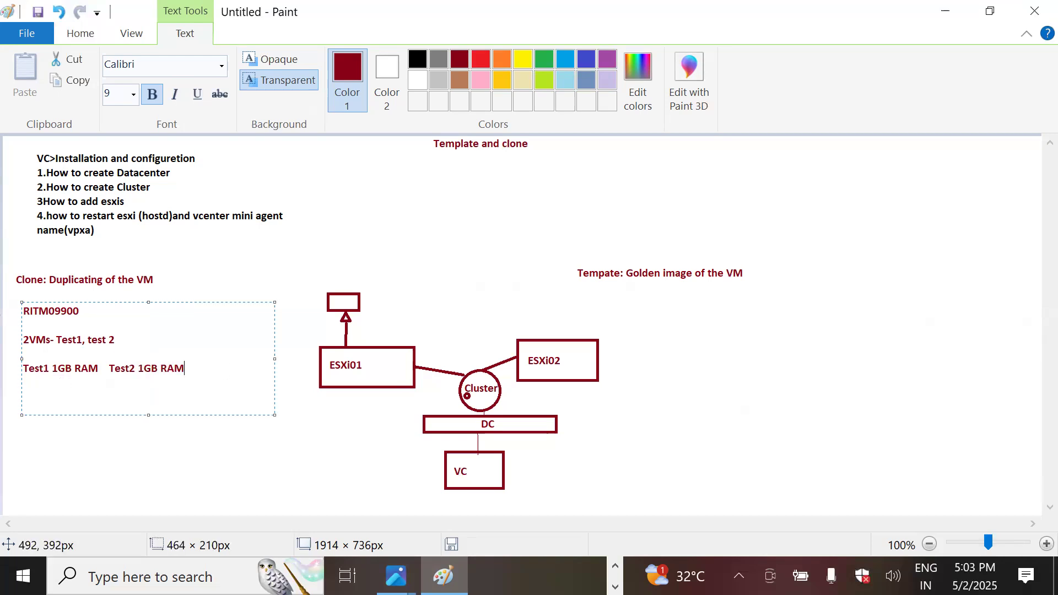
# Add the 1vCPU line and the HDD line with 100 GB for Test1 and 150GB for Test 2
pyautogui.press('Return')
pyautogui.write('test1 1vCPU')
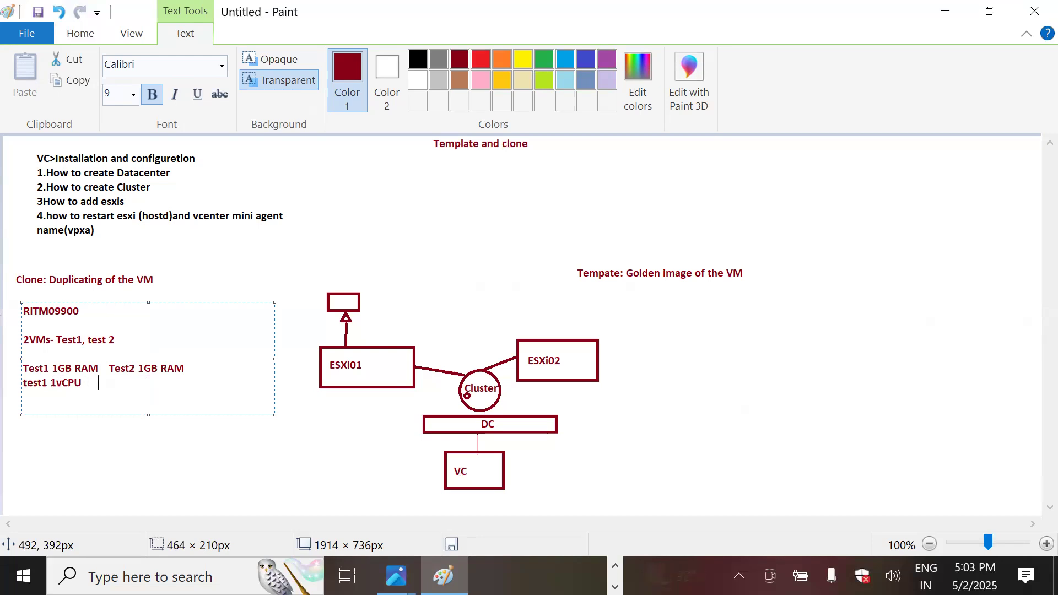
pyautogui.write('      Test2  1vCPU')
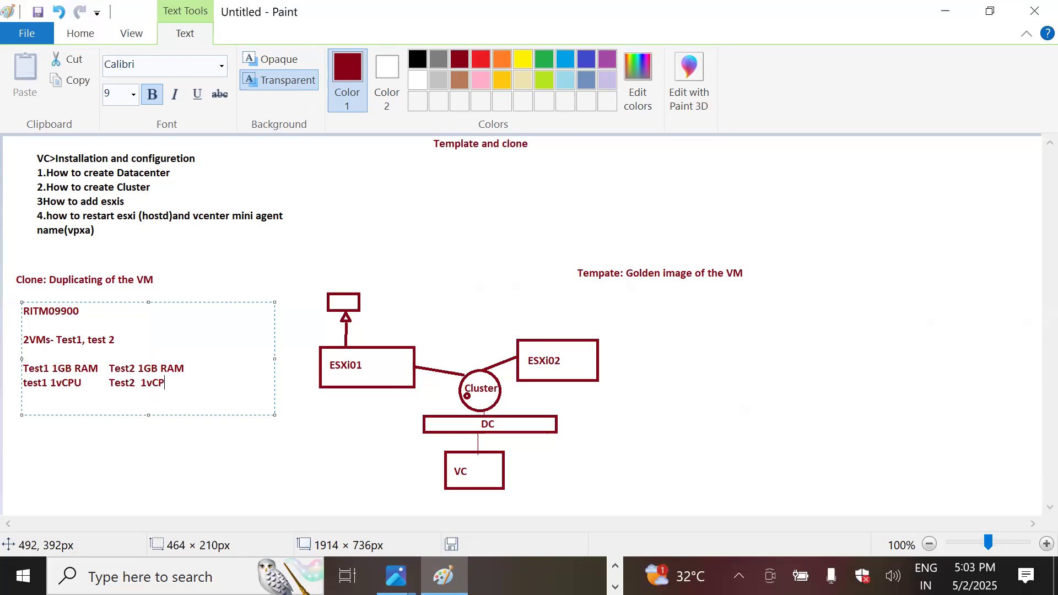
pyautogui.press('Return')
pyautogui.write('Testt1 HDD 100')
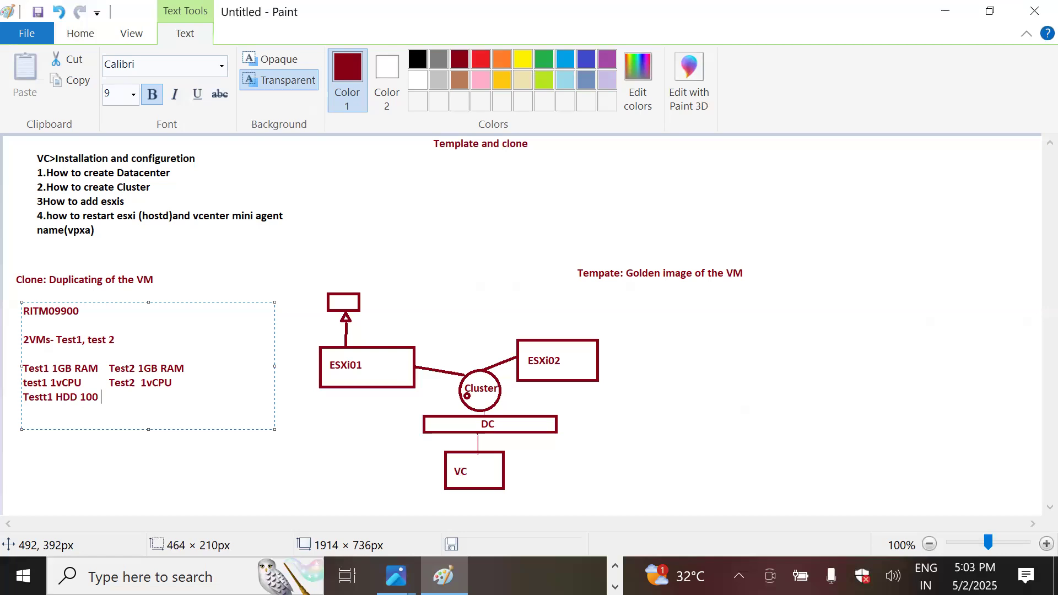
pyautogui.write(' GB Test 2 1500')
pyautogui.press('BackSpace')
pyautogui.write('GB')
# Add the line 'Guest OS: Win 2008' to the notes
pyautogui.press('Return')
pyautogui.write('Guest OD')
pyautogui.press('BackSpace')
pyautogui.write('S')
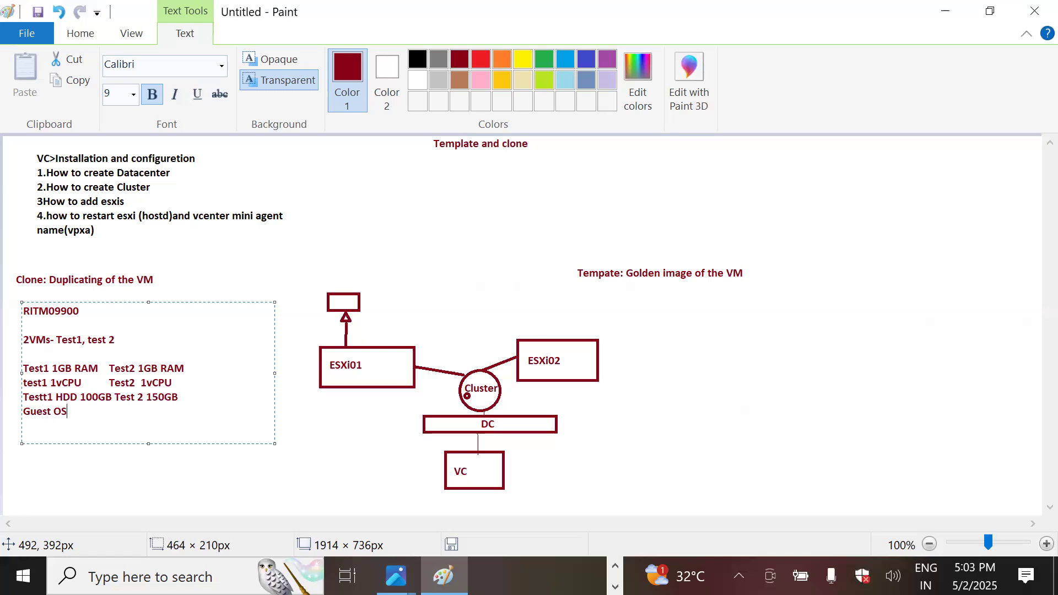
pyautogui.write(': Win 2008')
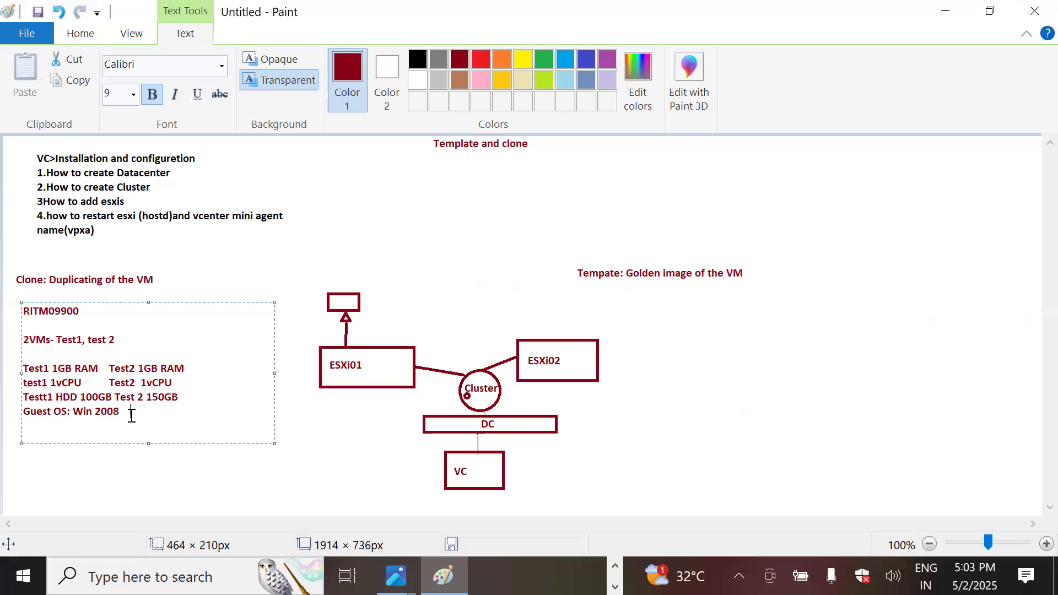
# Align the Test2 columns and highlight the RAM, disk sizes and OS values, then return to the lab console
pyautogui.click(106, 382)
pyautogui.click(109, 368)
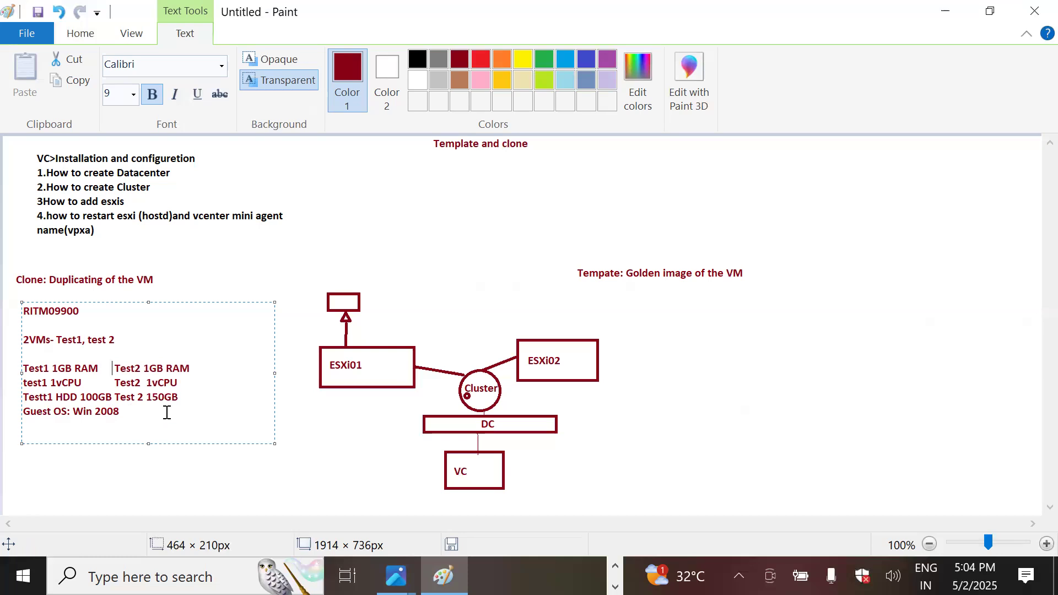
pyautogui.moveTo(178, 397); pyautogui.dragTo(82, 398)
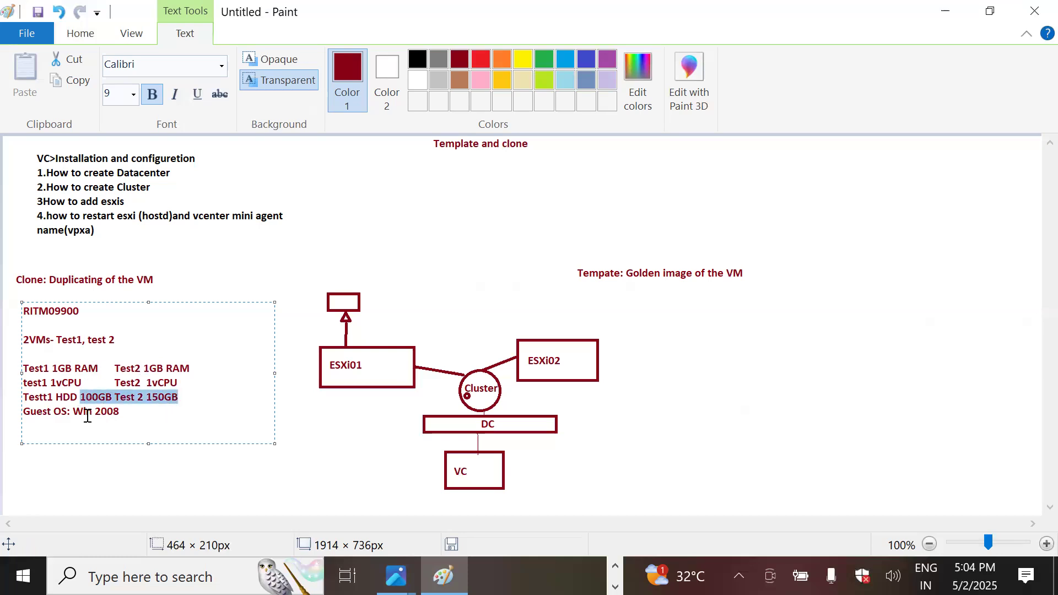
pyautogui.click(157, 405)
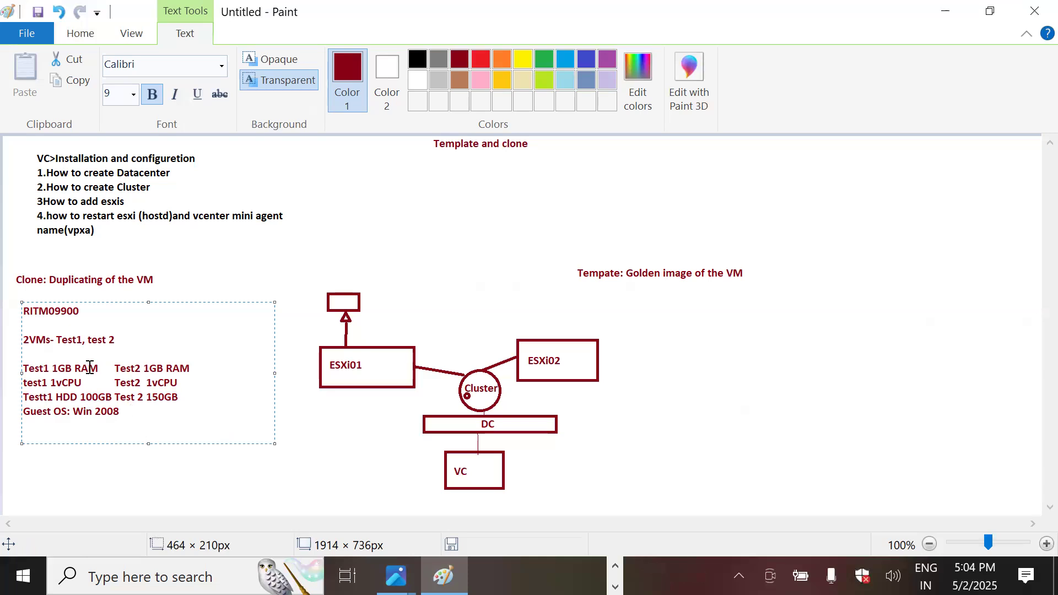
pyautogui.moveTo(100, 368)
pyautogui.mouseDown()
pyautogui.moveTo(58, 368)
pyautogui.moveTo(76, 383)
pyautogui.moveTo(55, 383)
pyautogui.moveTo(58, 396)
pyautogui.mouseUp()
pyautogui.moveTo(123, 411); pyautogui.dragTo(61, 411)
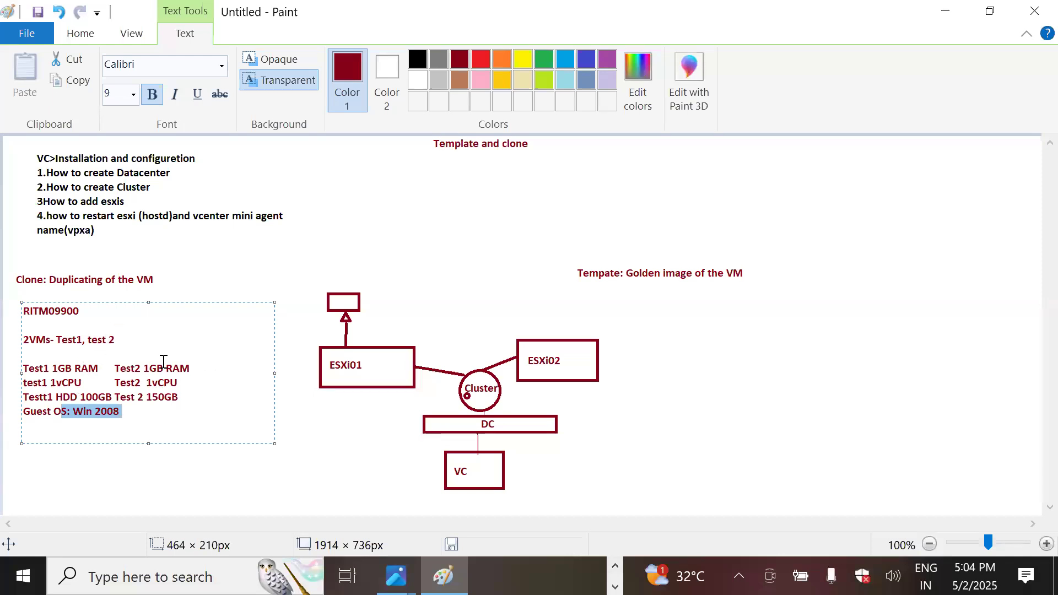
pyautogui.moveTo(146, 396); pyautogui.dragTo(182, 399)
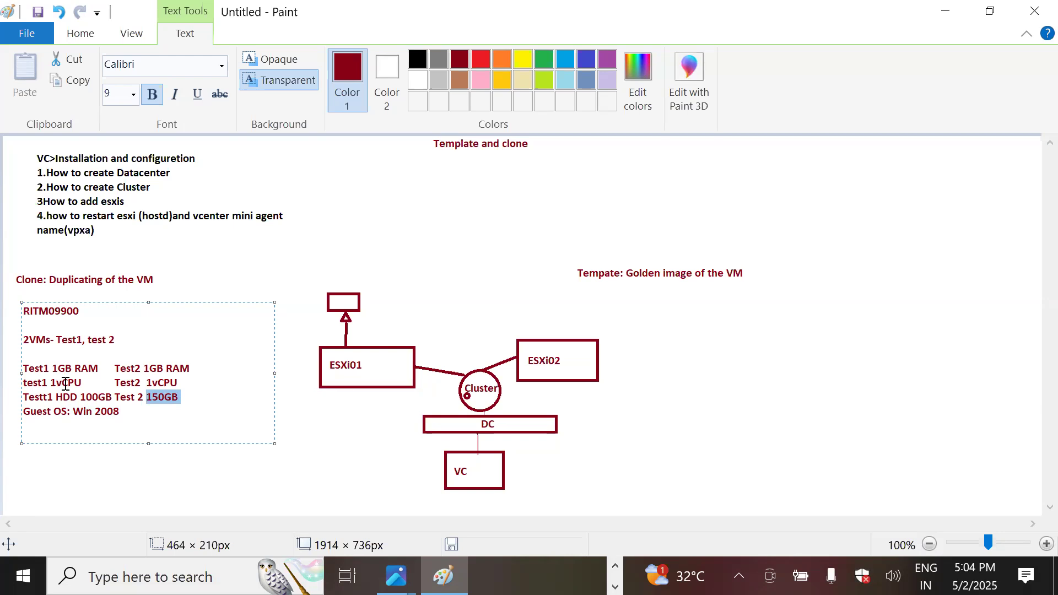
pyautogui.click(615, 566)
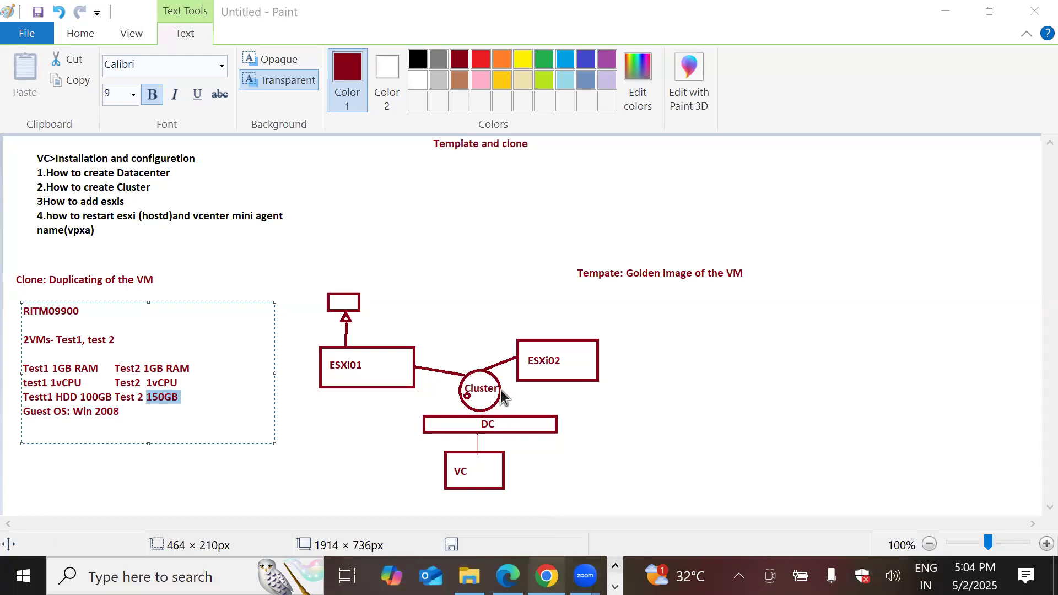
pyautogui.click(546, 577)
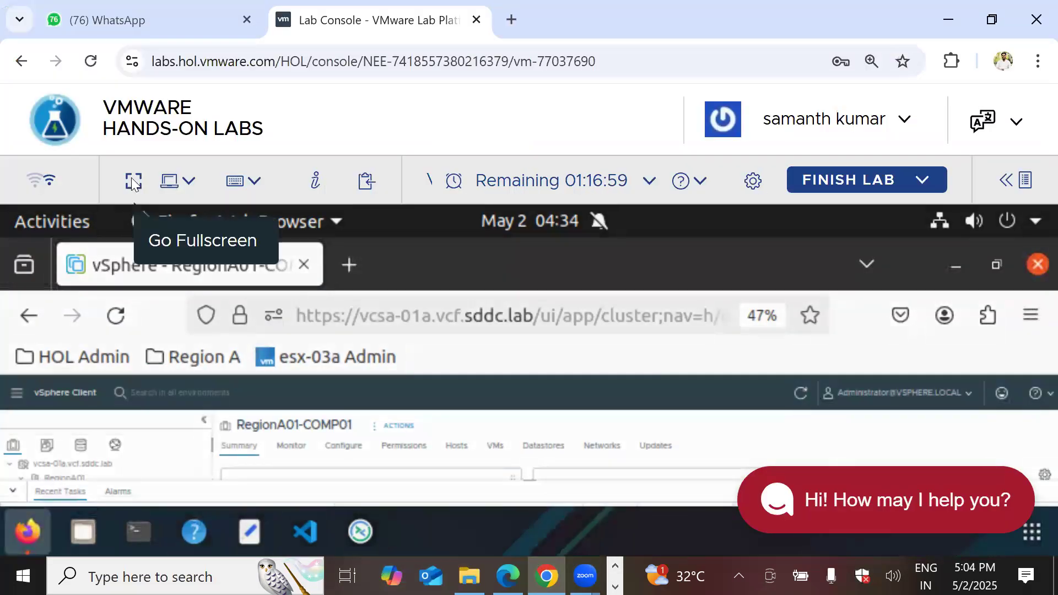
# Start a new VM named Test01 on esx-02a, keeping the default datastore and compatibility
pyautogui.click(134, 181)
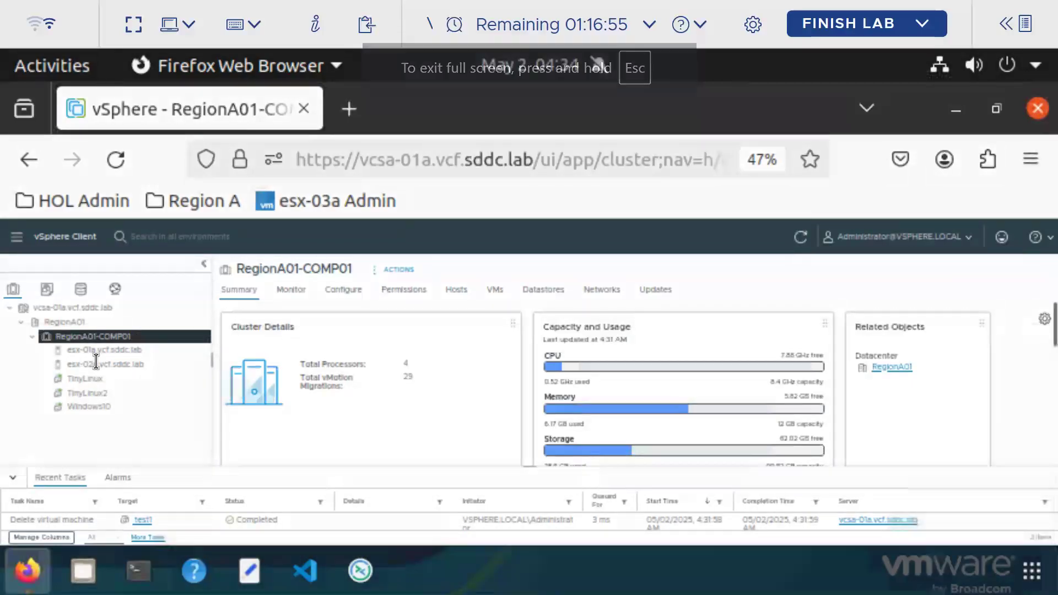
pyautogui.rightClick(116, 372)
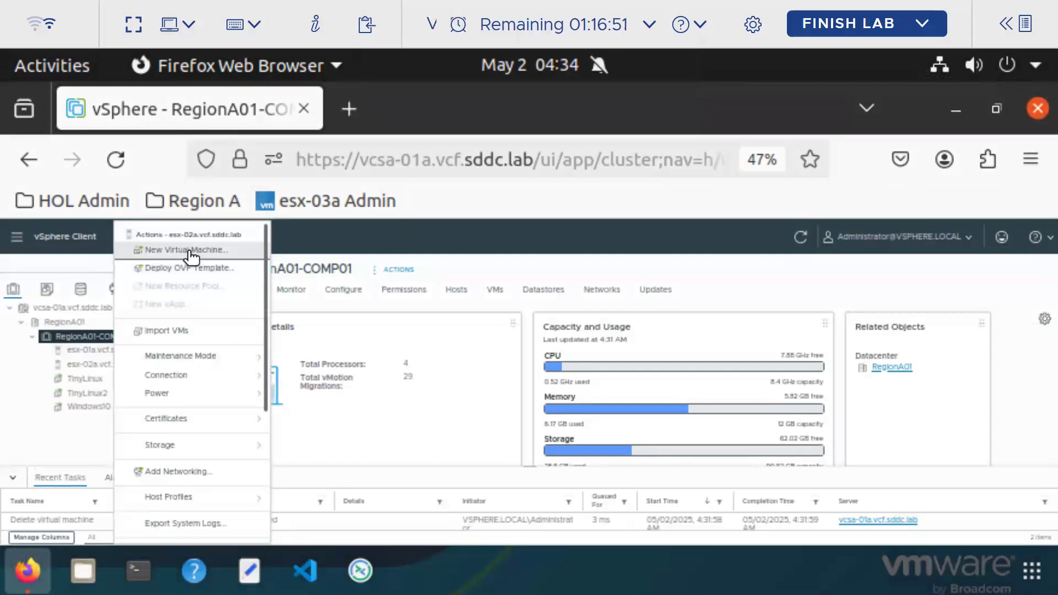
pyautogui.click(148, 250)
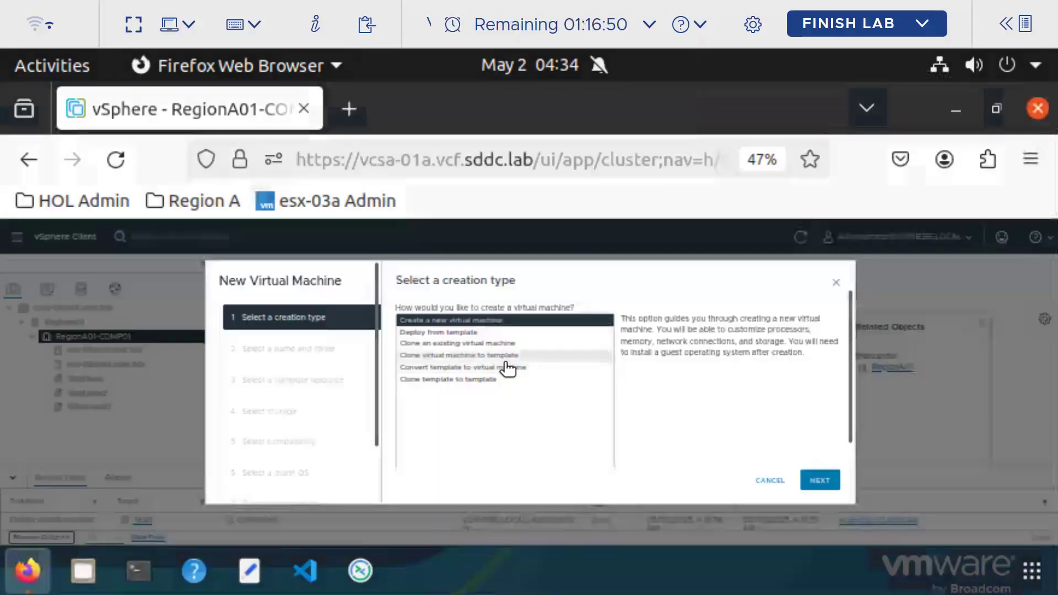
pyautogui.click(829, 479)
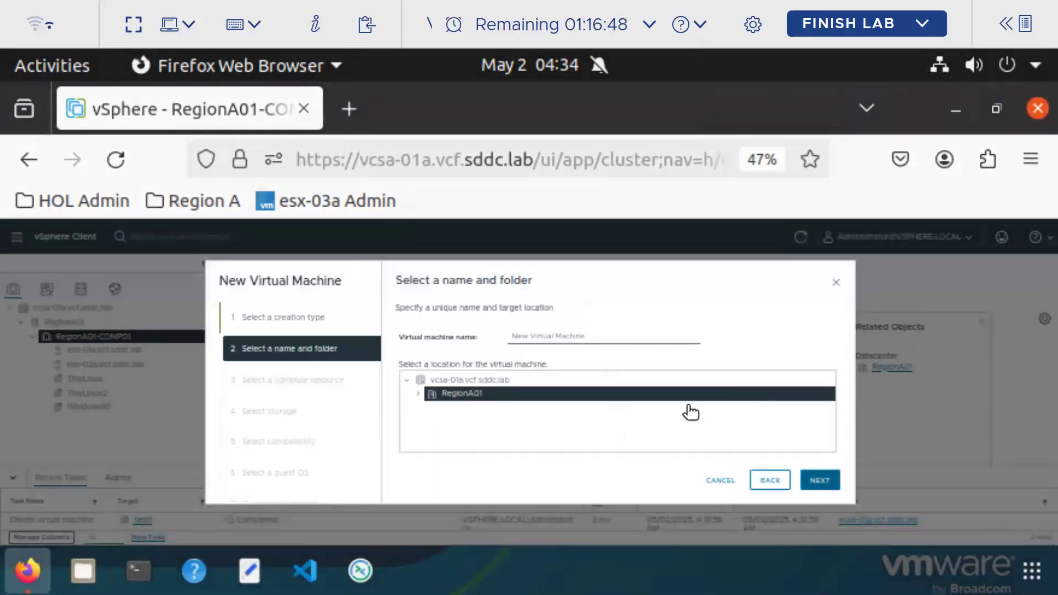
pyautogui.click(551, 340)
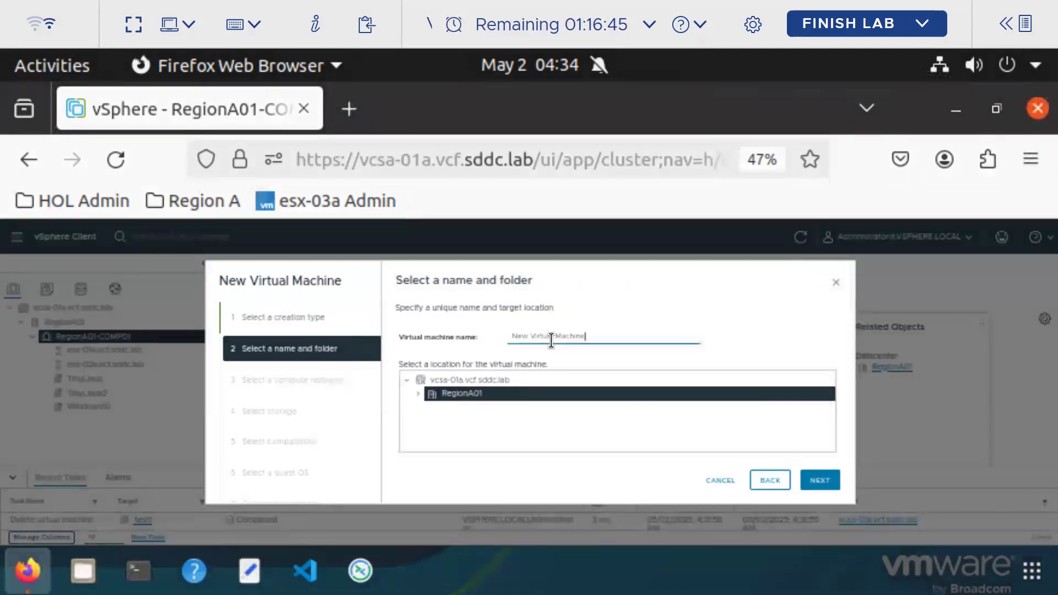
pyautogui.press('BackSpace')
pyautogui.press('BackSpace')
pyautogui.press('BackSpace')
pyautogui.press('BackSpace')
pyautogui.press('BackSpace')
pyautogui.press('BackSpace')
pyautogui.press('BackSpace')
pyautogui.press('BackSpace')
pyautogui.press('BackSpace')
pyautogui.press('BackSpace')
pyautogui.press('BackSpace')
pyautogui.press('BackSpace')
pyautogui.press('BackSpace')
pyautogui.press('BackSpace')
pyautogui.press('BackSpace')
pyautogui.press('BackSpace')
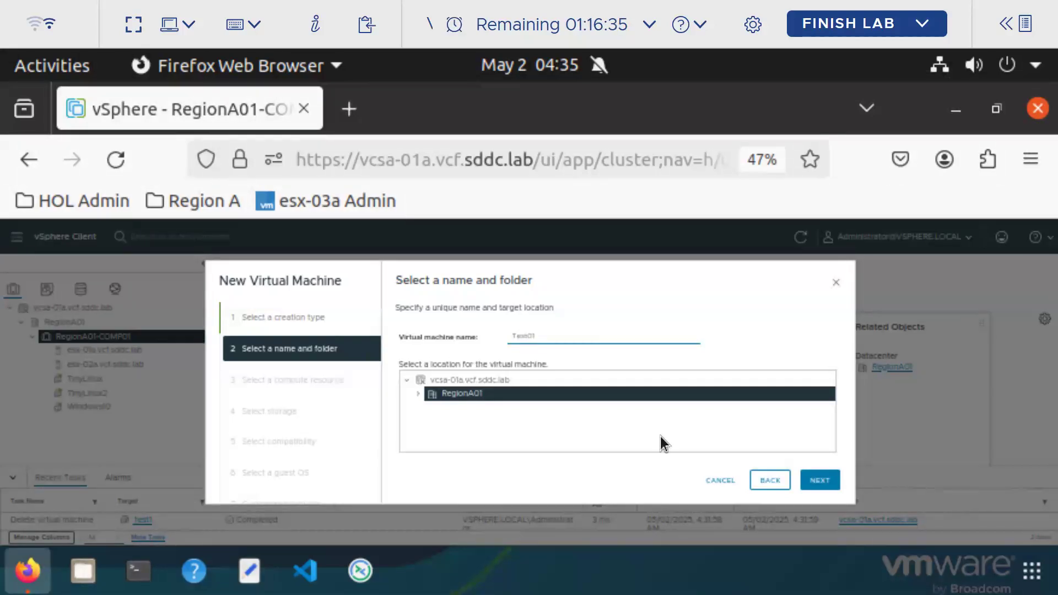
pyautogui.click(827, 481)
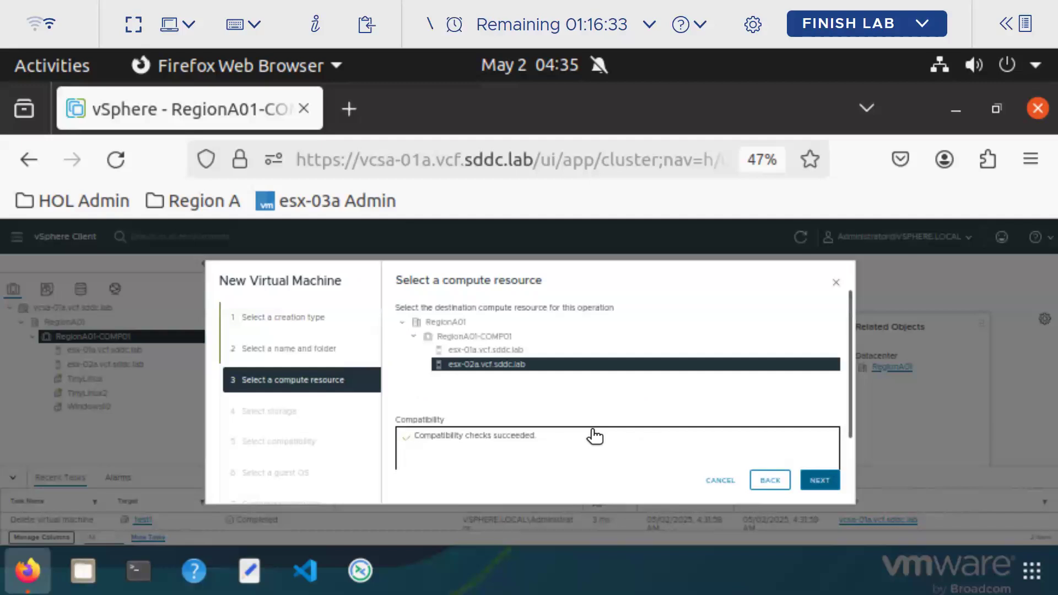
pyautogui.click(829, 480)
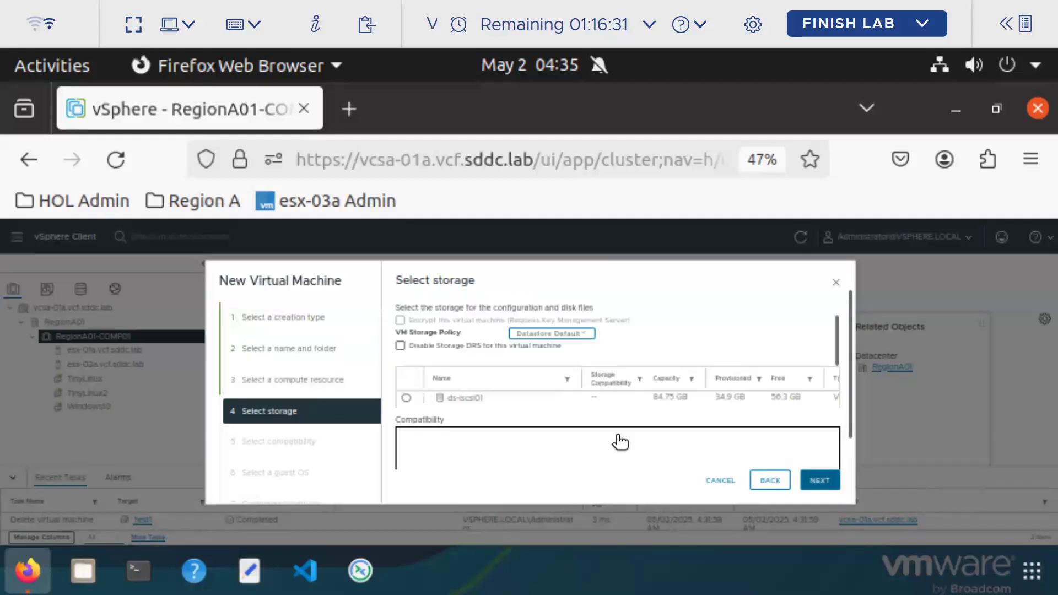
pyautogui.click(825, 481)
pyautogui.click(824, 481)
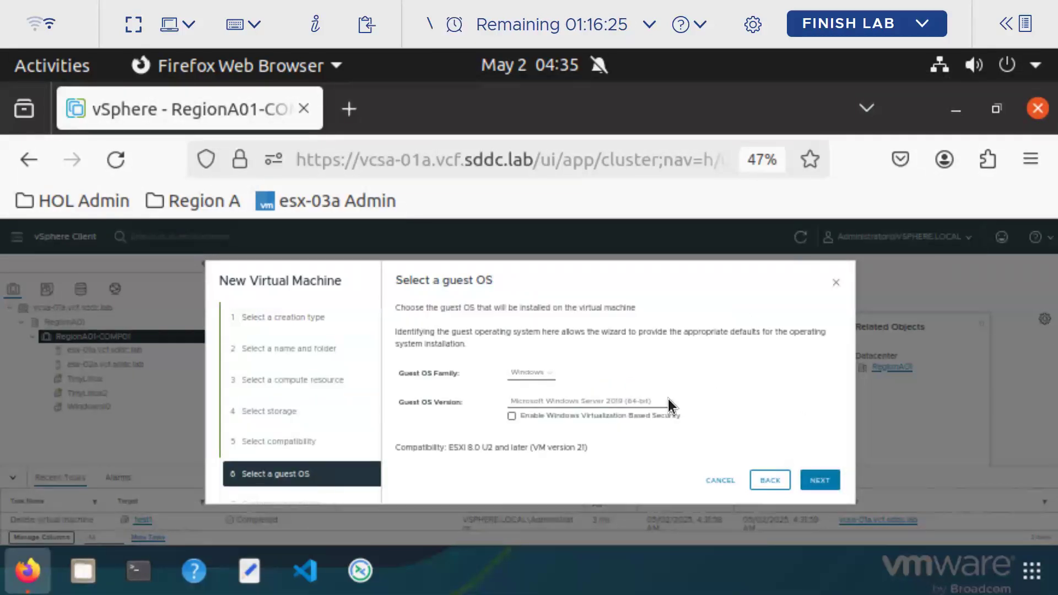
# Choose Microsoft Windows Server 2008 R2 (64-bit) as the guest OS and continue
pyautogui.click(653, 403)
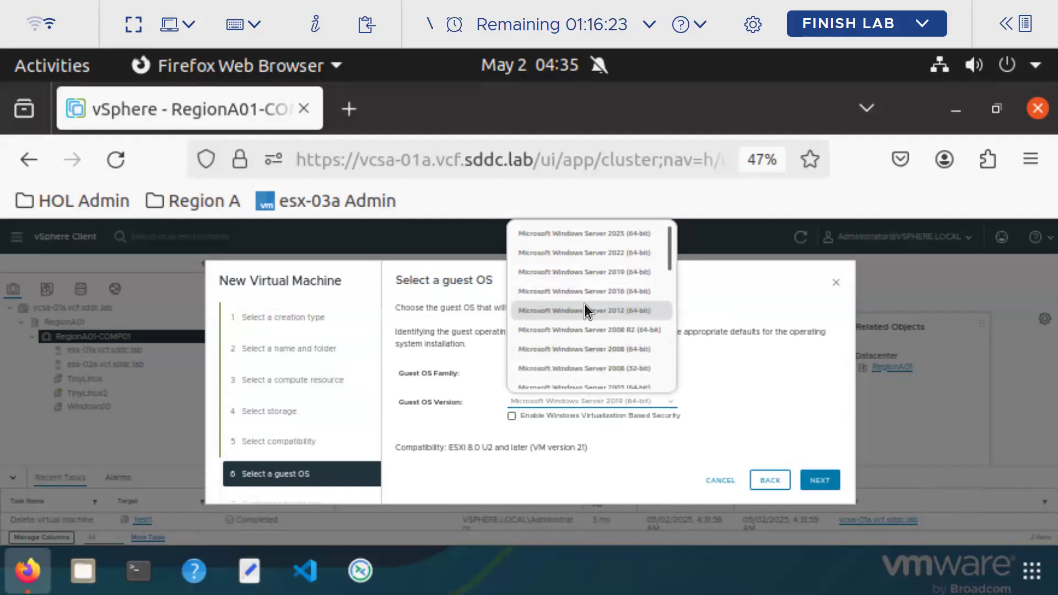
pyautogui.scroll(-5, 584, 303)
pyautogui.scroll(3, 584, 310)
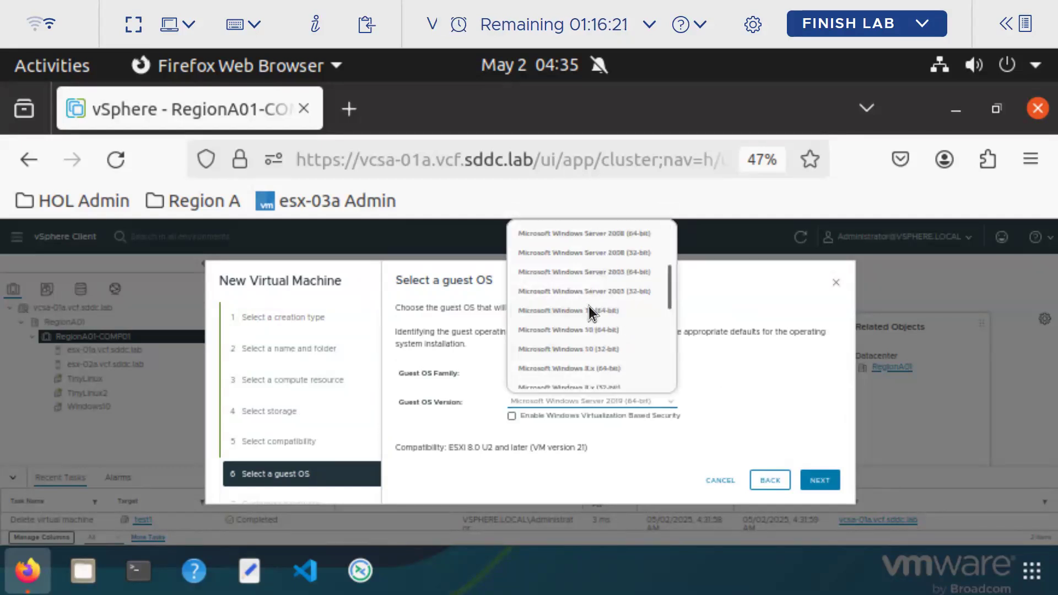
pyautogui.scroll(2, 643, 307)
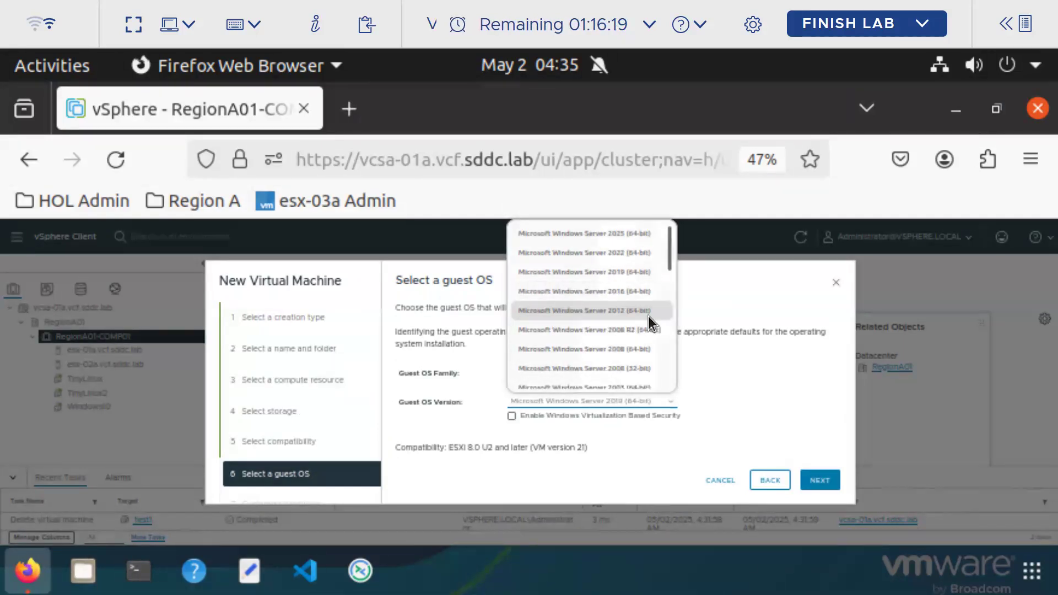
pyautogui.click(628, 330)
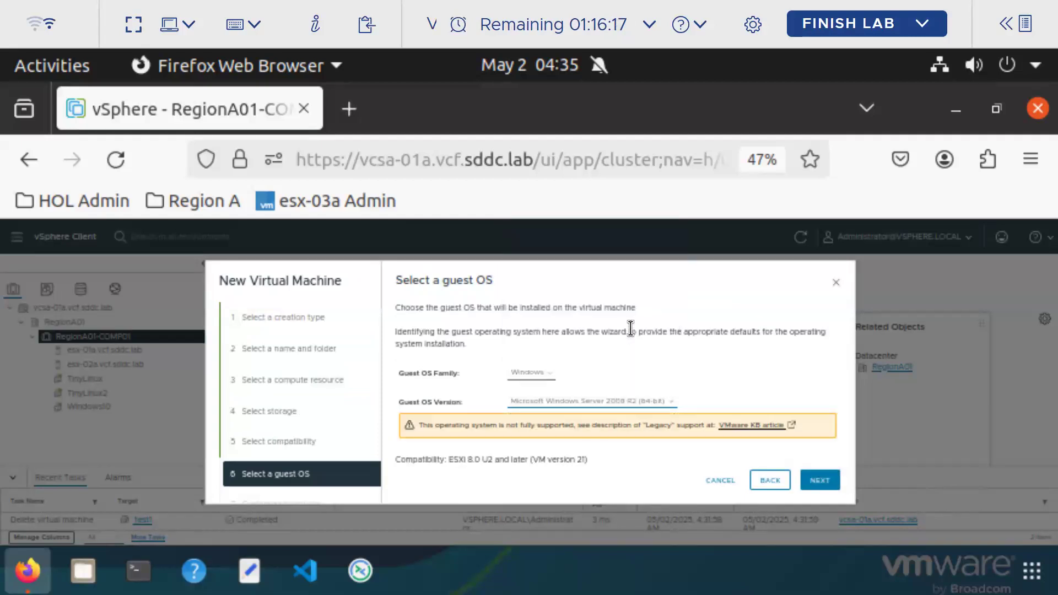
pyautogui.hotkey('ctrl', '+')
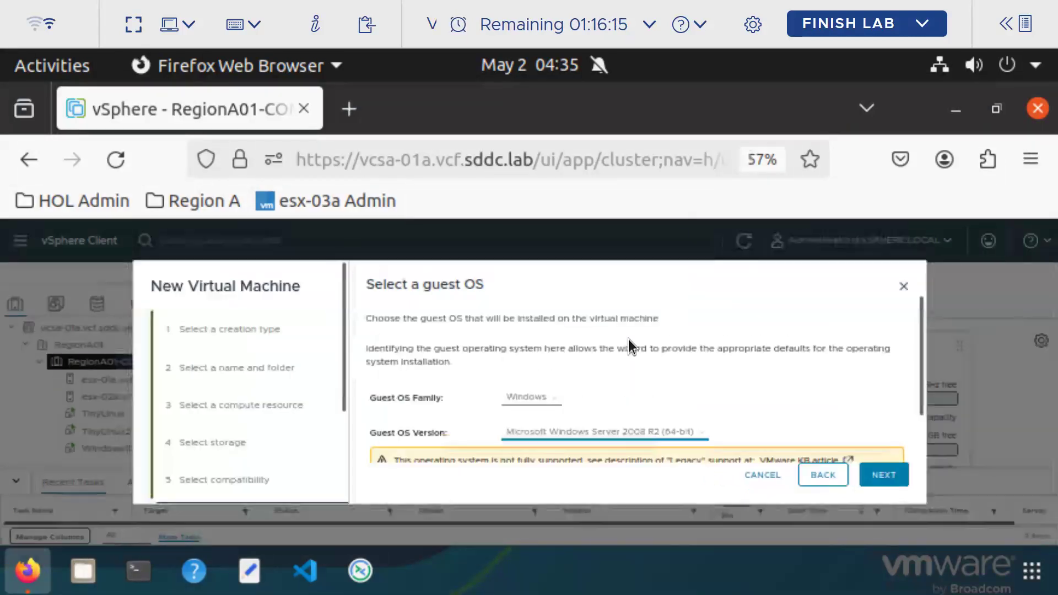
pyautogui.scroll(-2, 832, 396)
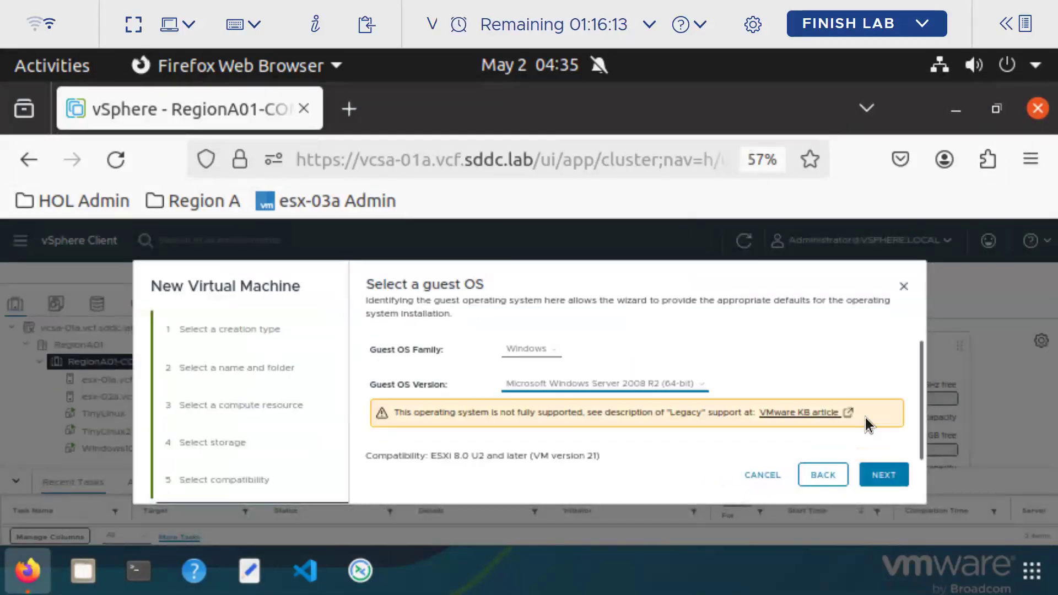
pyautogui.click(879, 470)
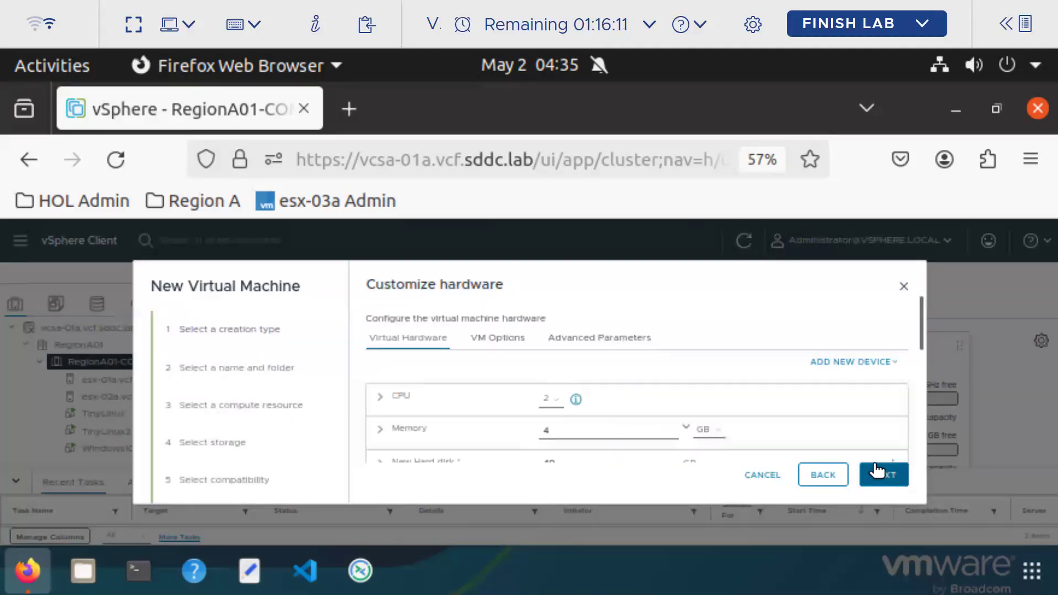
# Give Test01 1 CPU, 1 GB memory and a 10 GB hard disk, then finish creating it
pyautogui.click(554, 402)
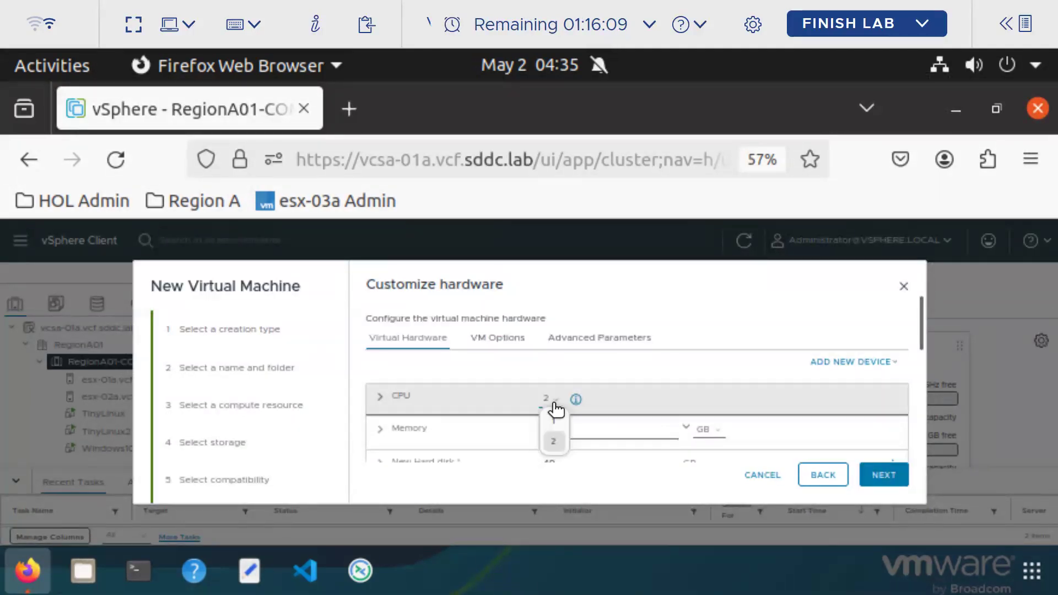
pyautogui.click(553, 419)
pyautogui.doubleClick(544, 432)
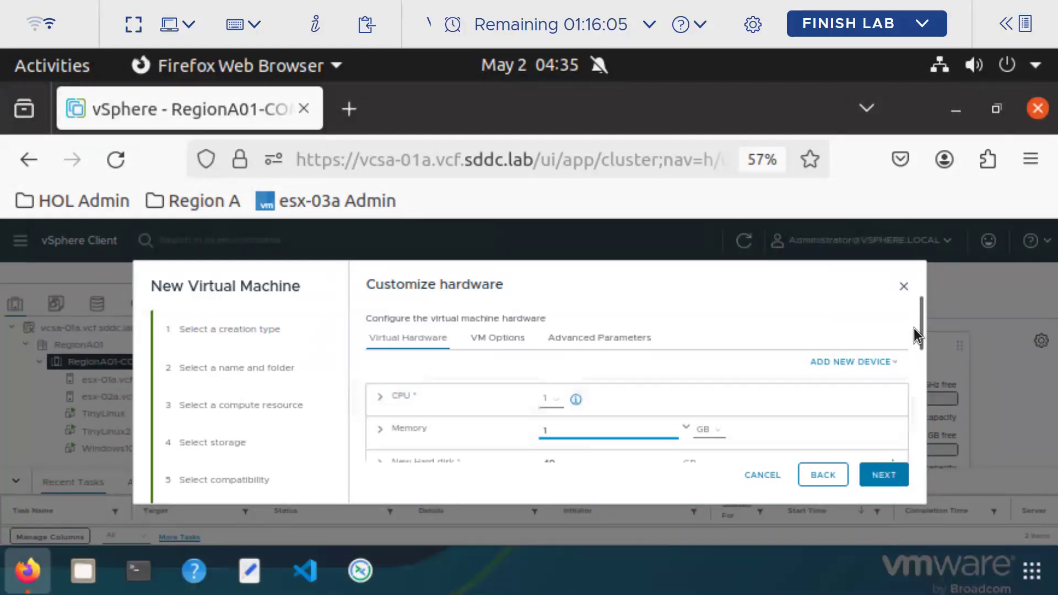
pyautogui.moveTo(919, 327); pyautogui.dragTo(920, 340)
pyautogui.doubleClick(544, 428)
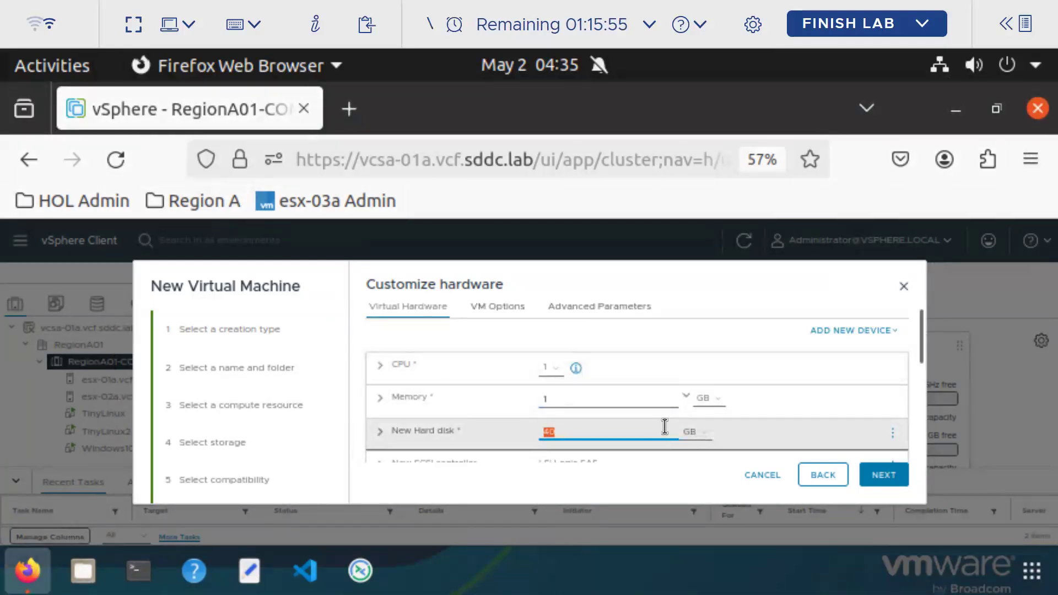
pyautogui.write('10')
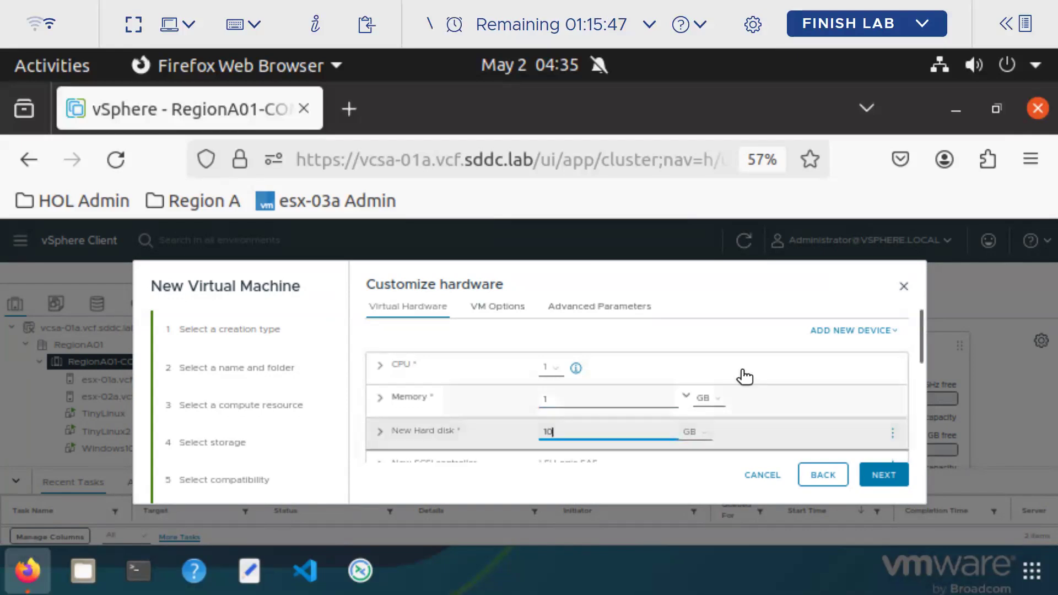
pyautogui.scroll(-3, 746, 373)
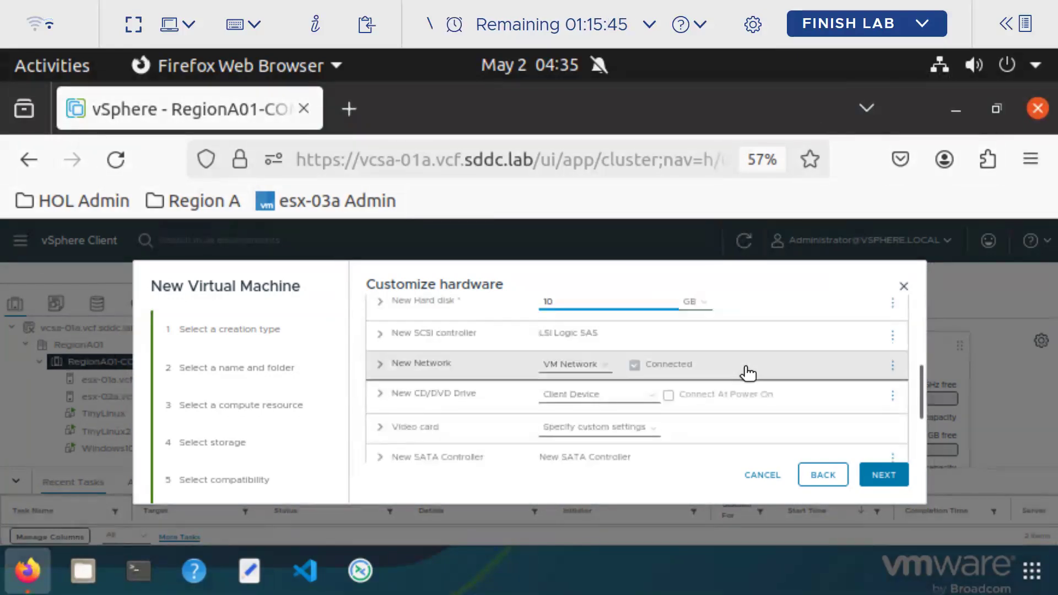
pyautogui.click(885, 474)
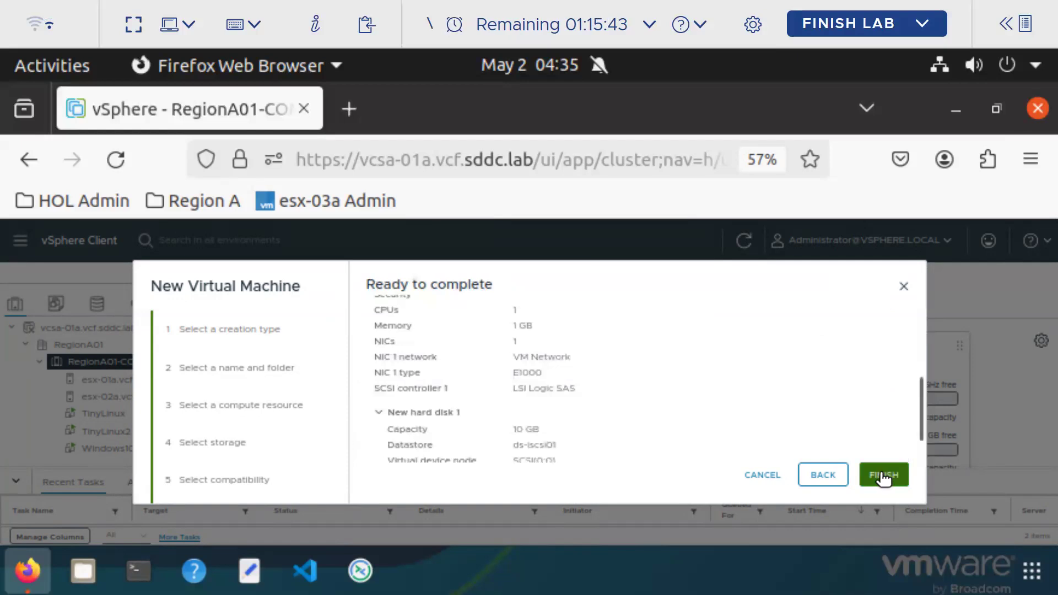
pyautogui.click(883, 475)
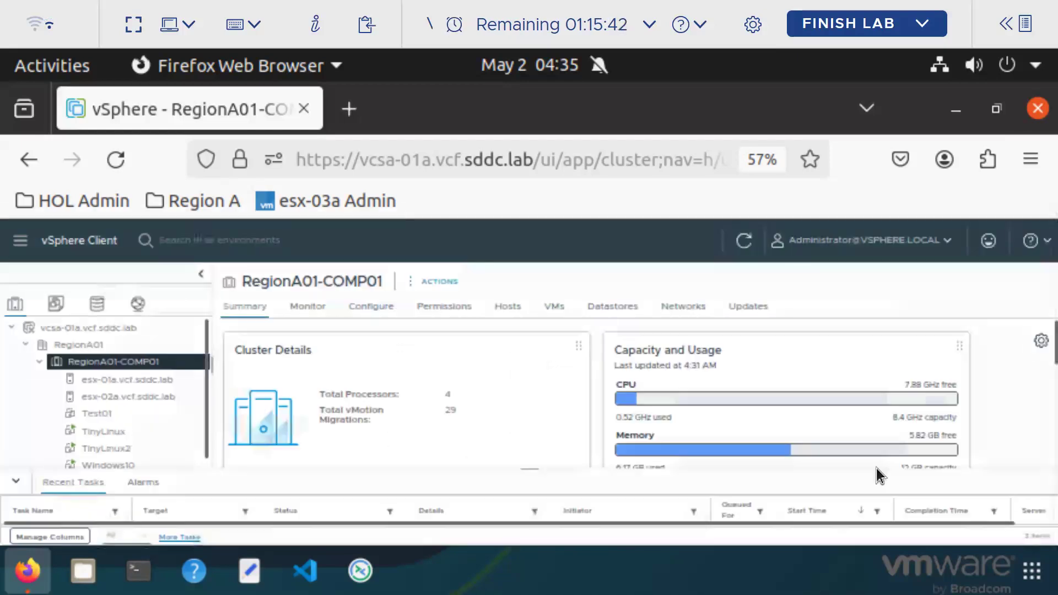
# Review Test01's summary page, highlighting its 10 GB hard disk
pyautogui.click(114, 422)
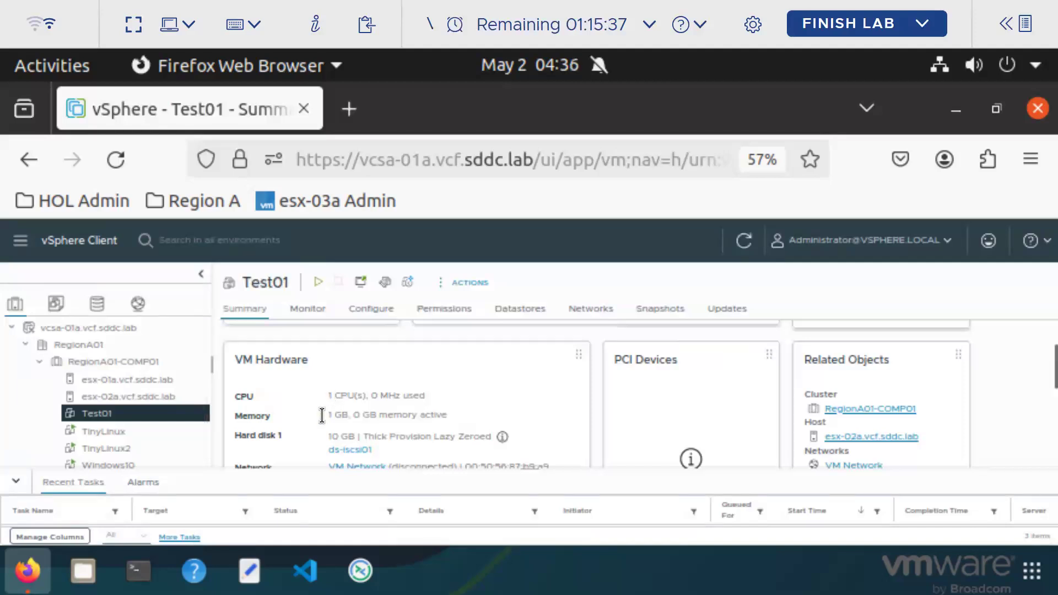
pyautogui.moveTo(355, 437); pyautogui.dragTo(330, 437)
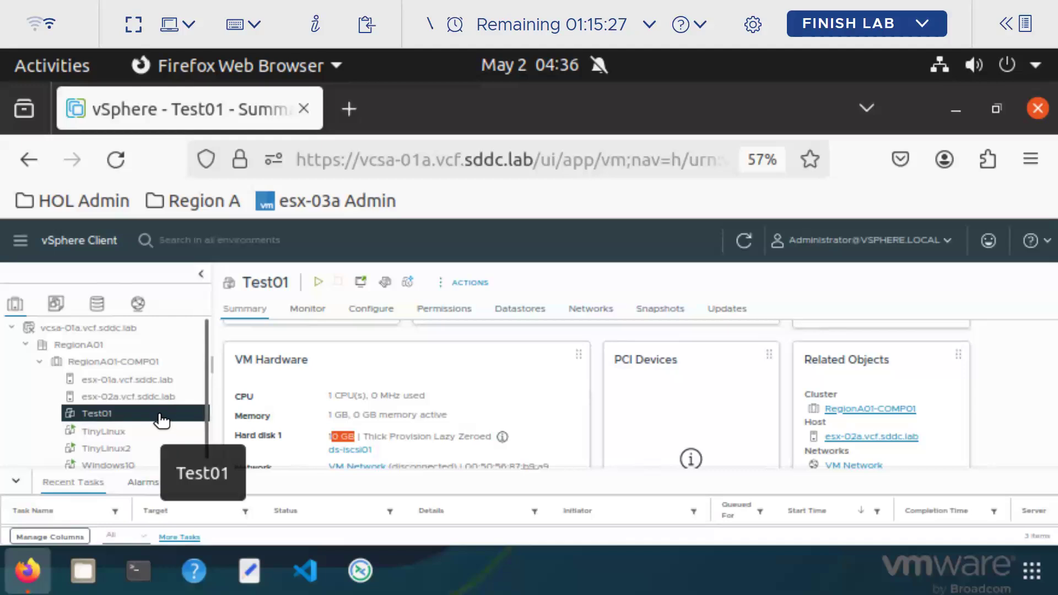
pyautogui.scroll(3, 468, 401)
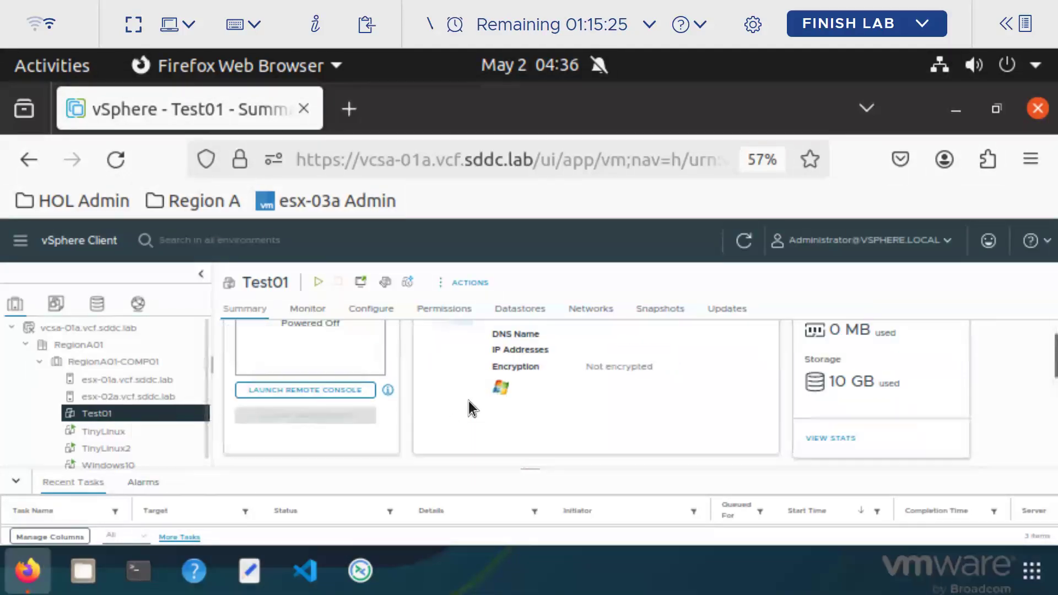
pyautogui.scroll(2, 469, 401)
pyautogui.scroll(-3, 382, 396)
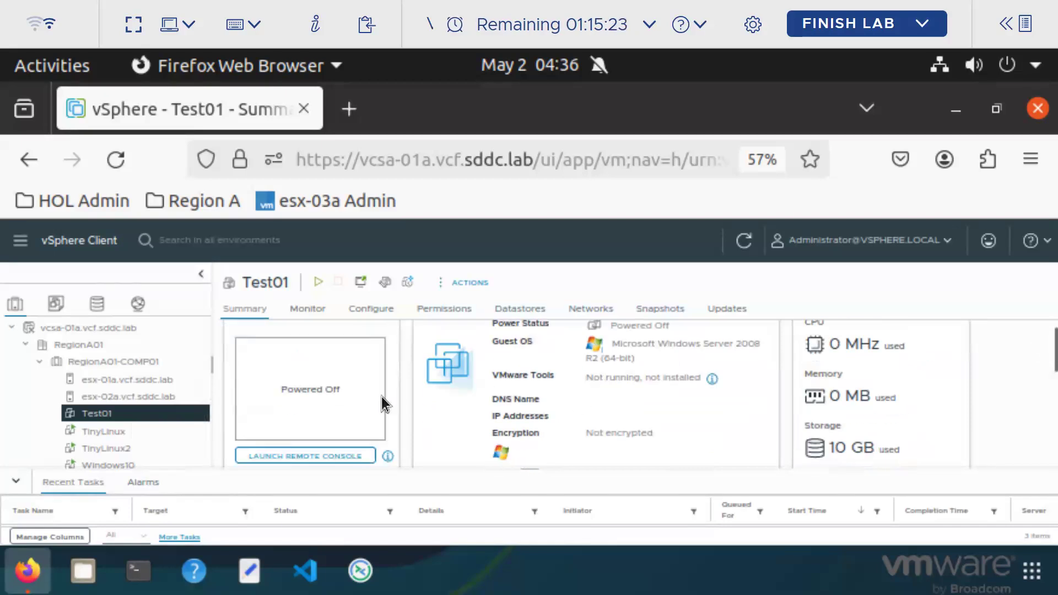
pyautogui.scroll(-2, 402, 393)
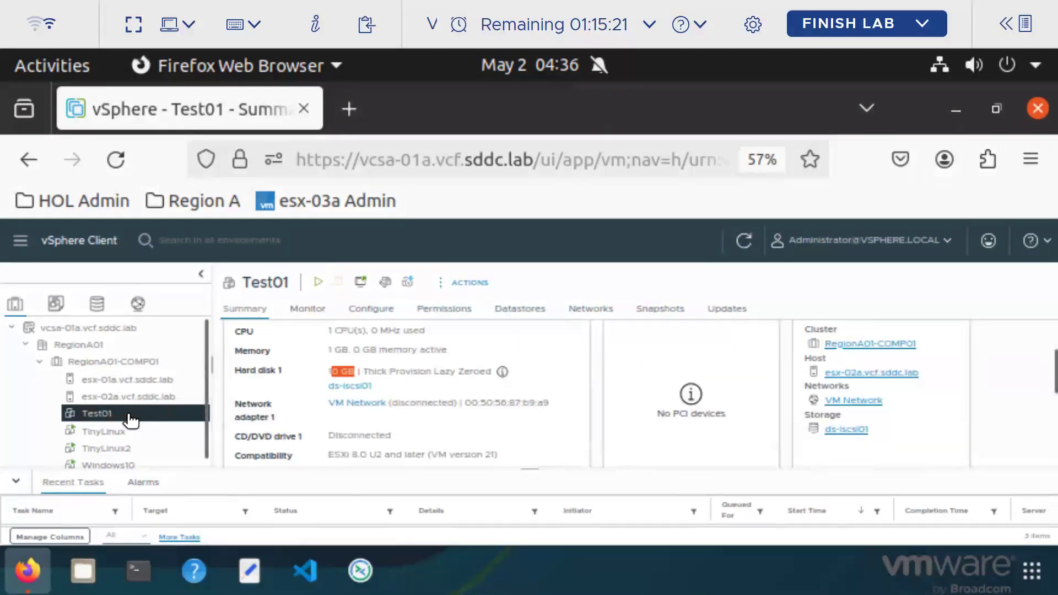
pyautogui.rightClick(129, 413)
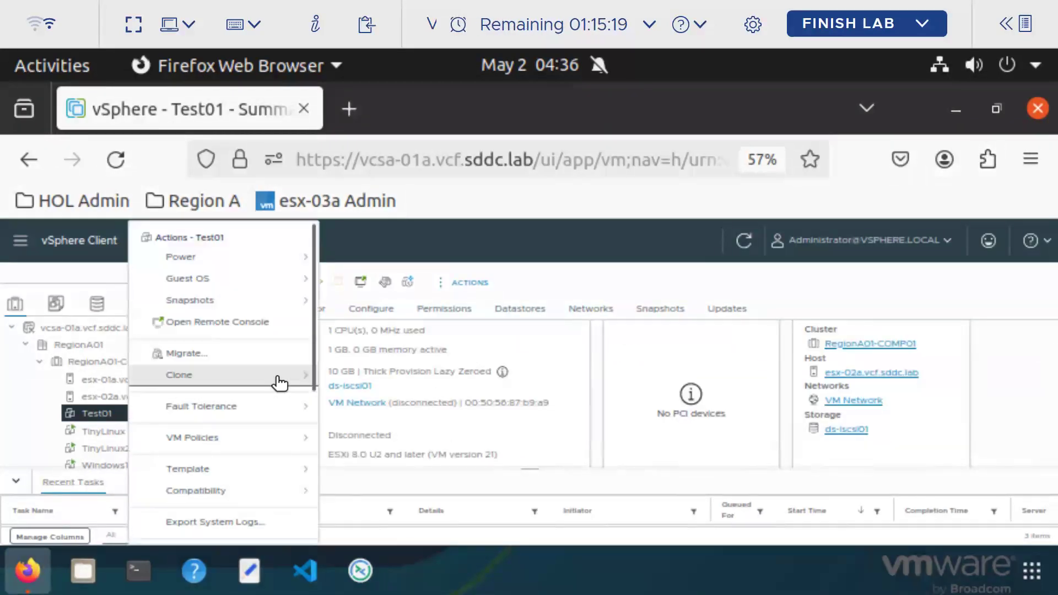
# Start cloning Test01 to a new virtual machine named test02
pyautogui.moveTo(280, 380)
pyautogui.click(386, 384)
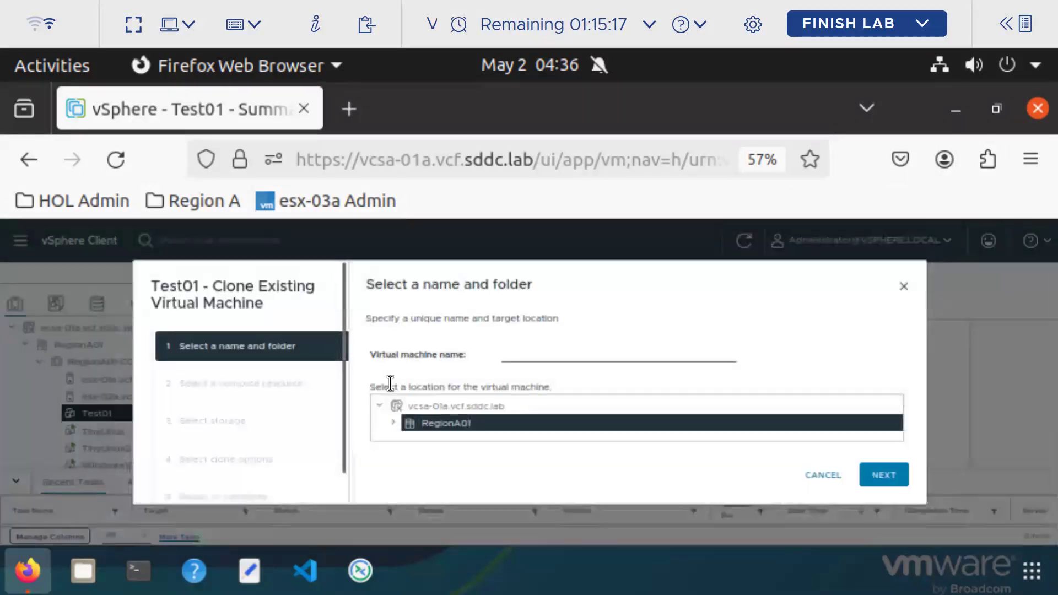
pyautogui.click(518, 357)
pyautogui.write('test02')
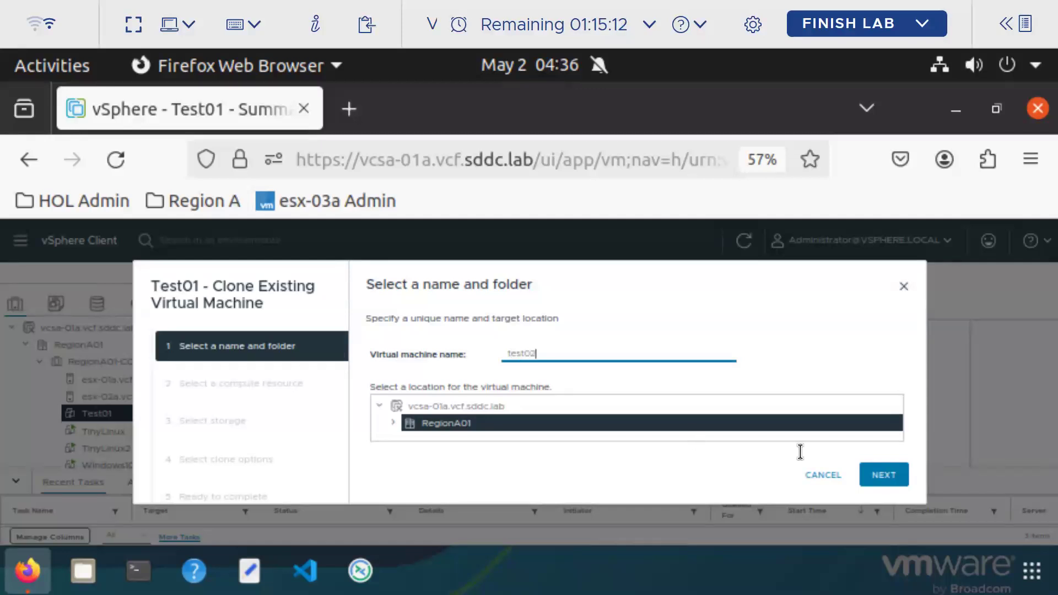
pyautogui.click(894, 480)
# Place the clone on host esx-01a with ds-iscsi01 storage
pyautogui.click(375, 336)
pyautogui.click(388, 353)
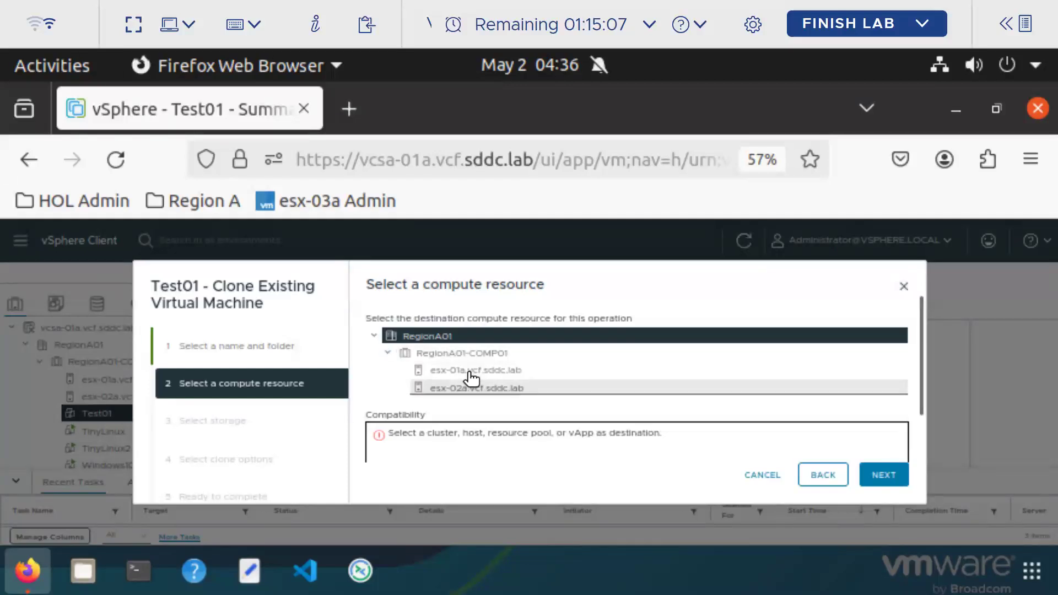
pyautogui.click(472, 371)
pyautogui.click(888, 477)
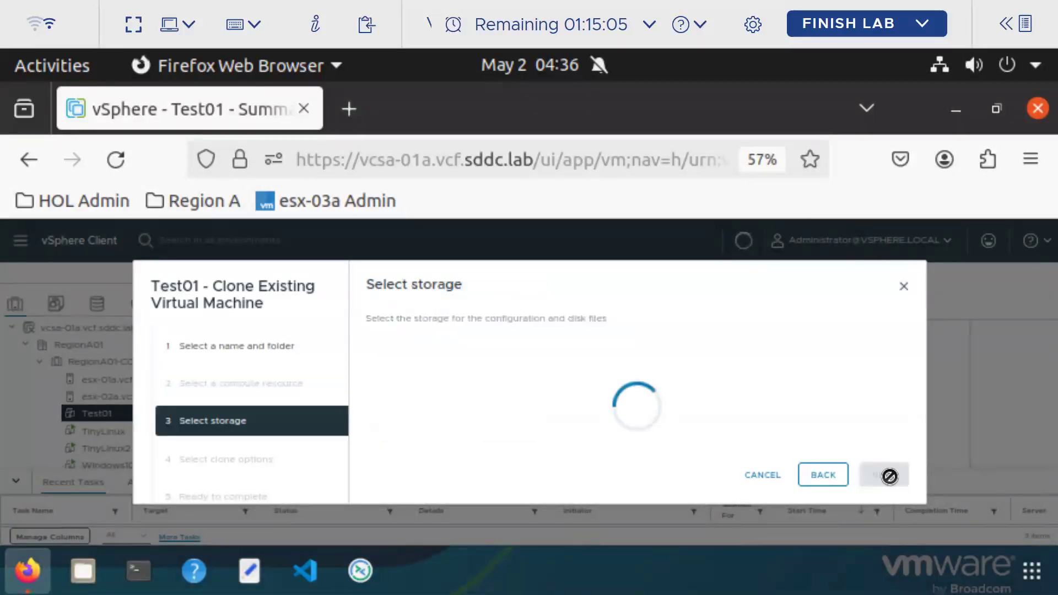
pyautogui.click(378, 366)
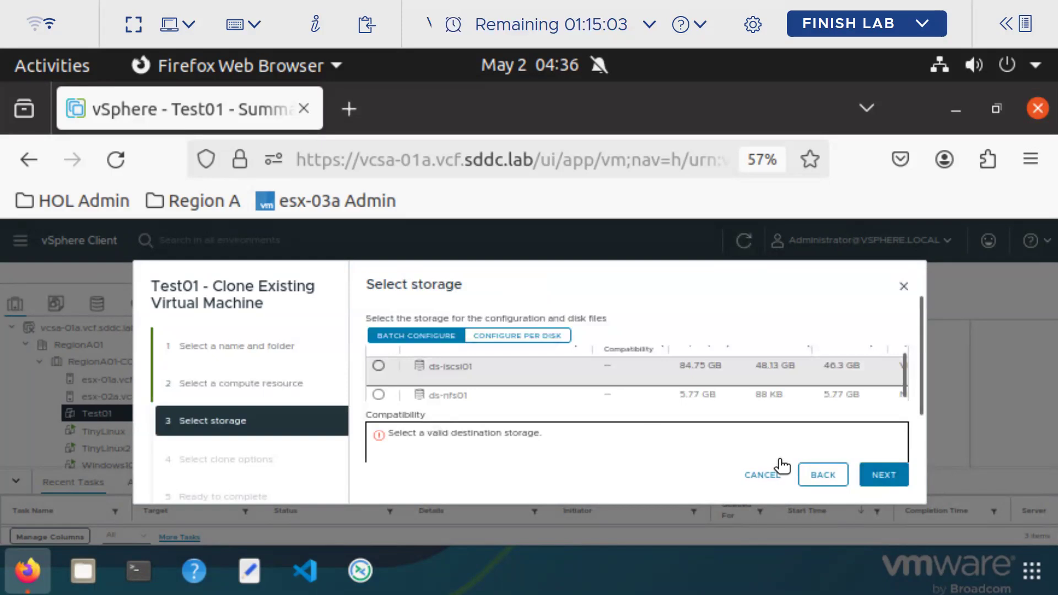
pyautogui.click(912, 482)
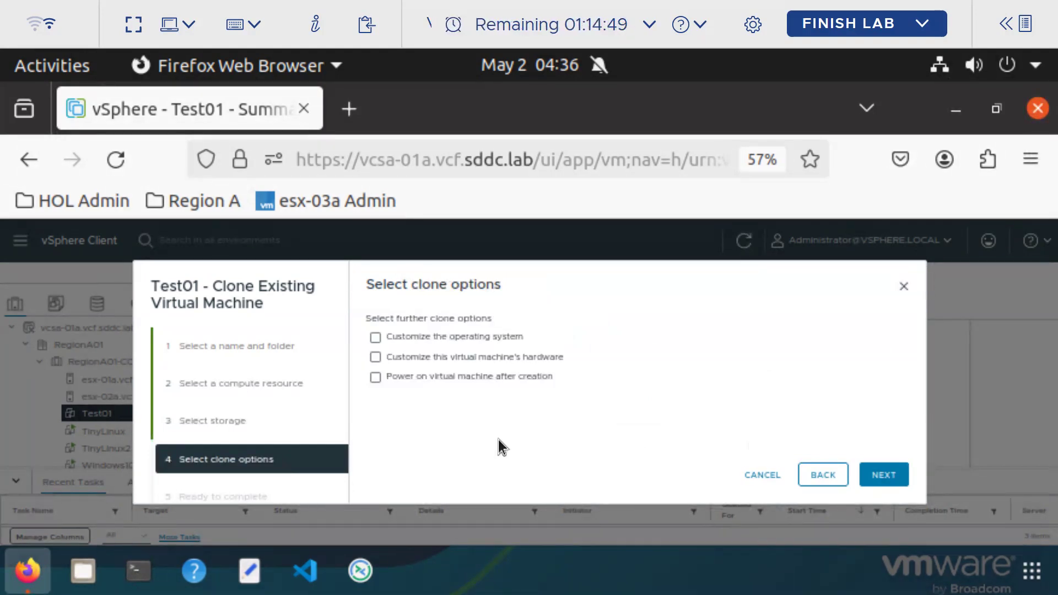
# Enable hardware customization and power-on after creation for the clone
pyautogui.click(375, 357)
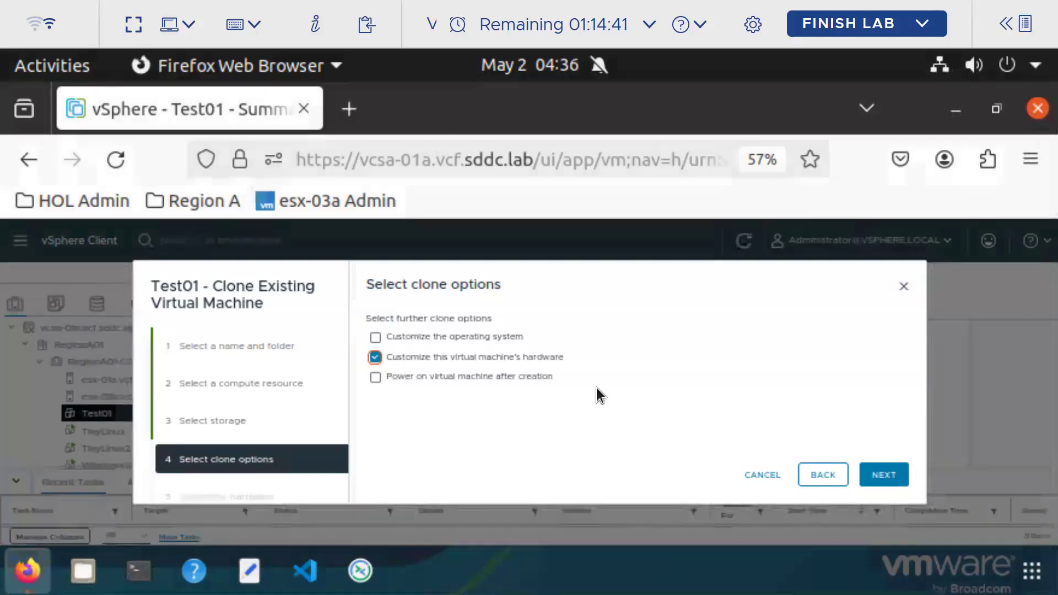
pyautogui.click(375, 379)
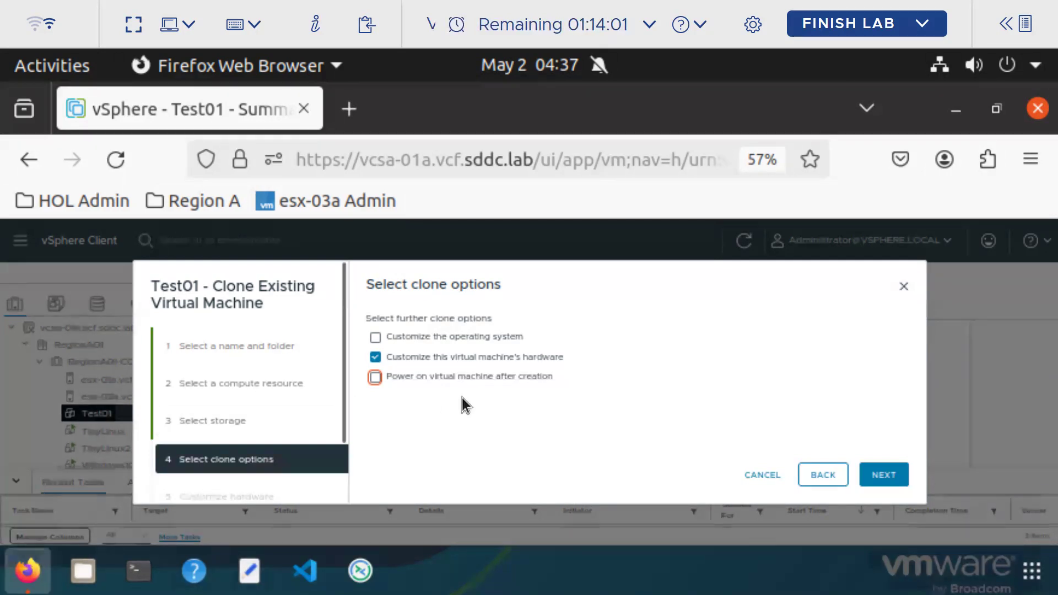
pyautogui.click(884, 475)
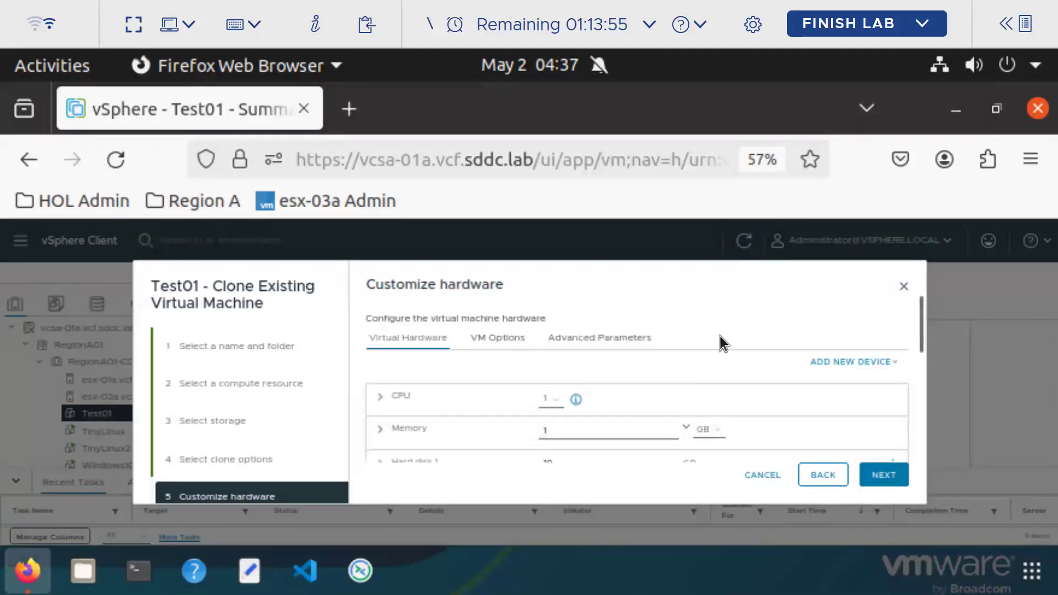
# Set the test02 clone's hard disk to 15 GB, finish, and open test02's summary
pyautogui.scroll(-2, 706, 350)
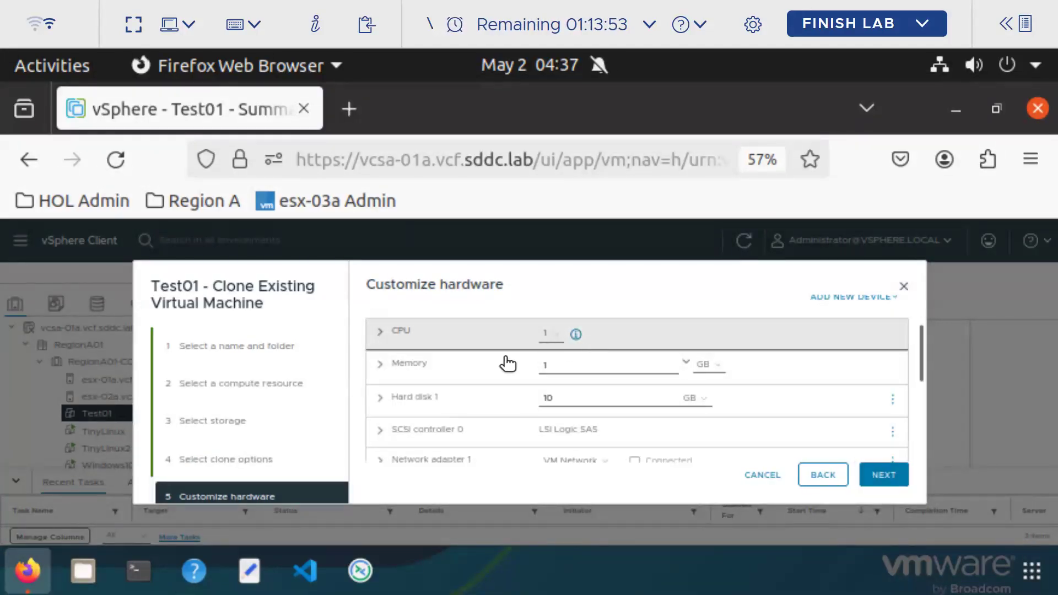
pyautogui.doubleClick(535, 390)
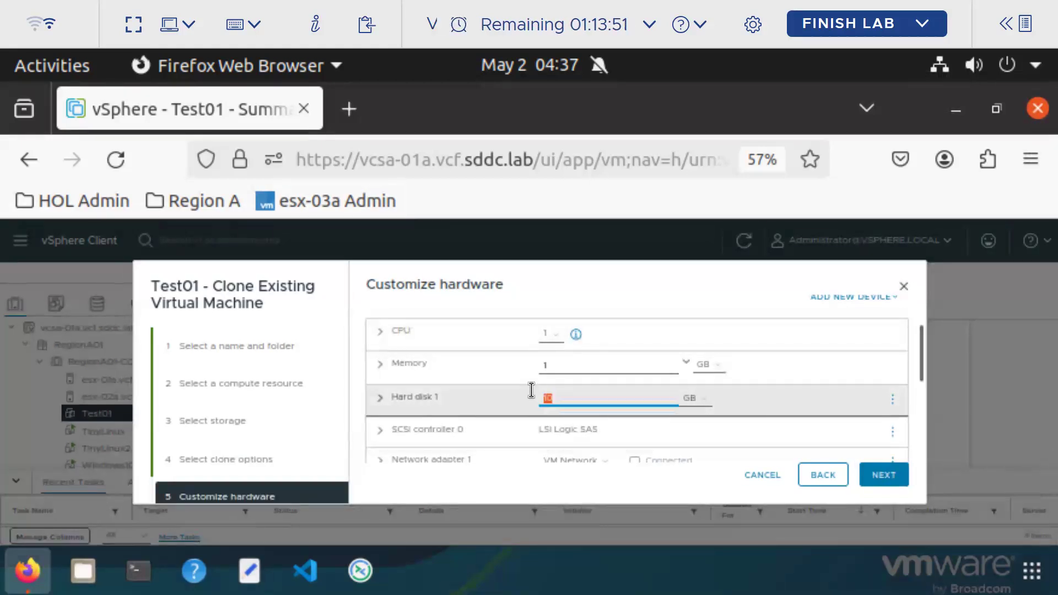
pyautogui.write('1')
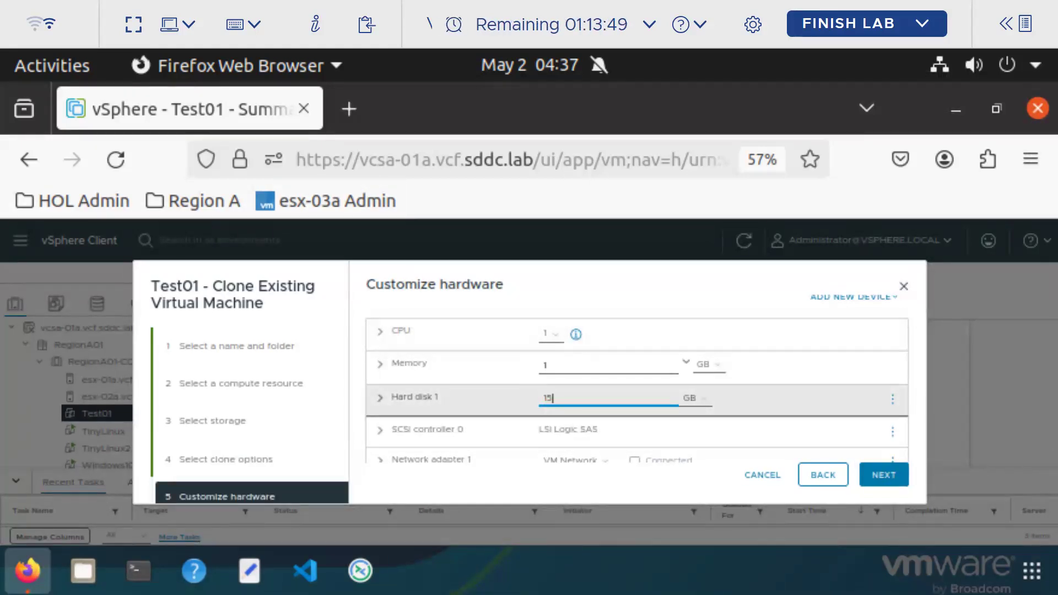
pyautogui.write('5')
pyautogui.click(885, 474)
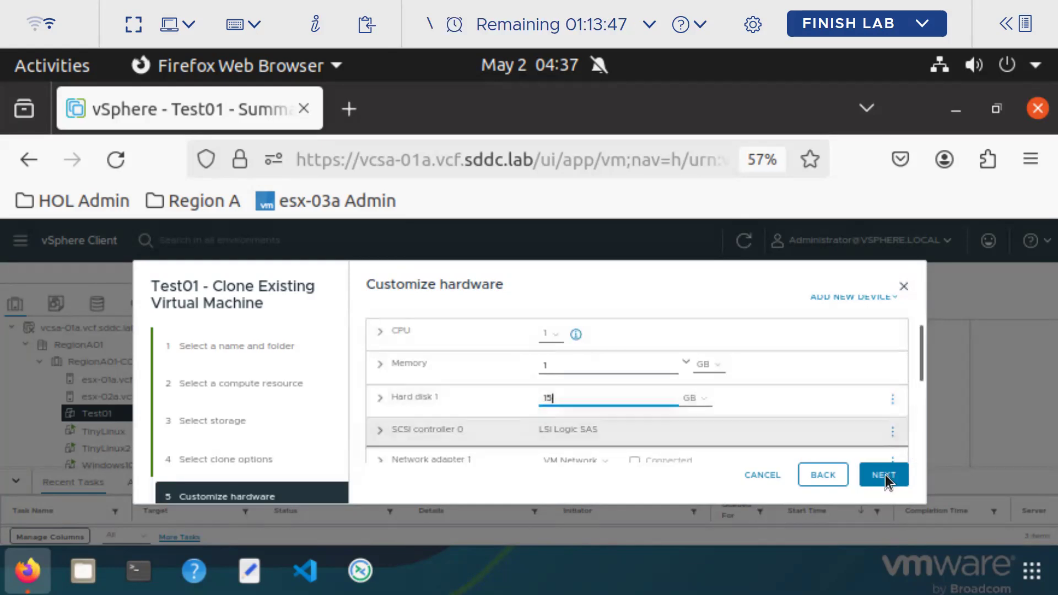
pyautogui.click(885, 475)
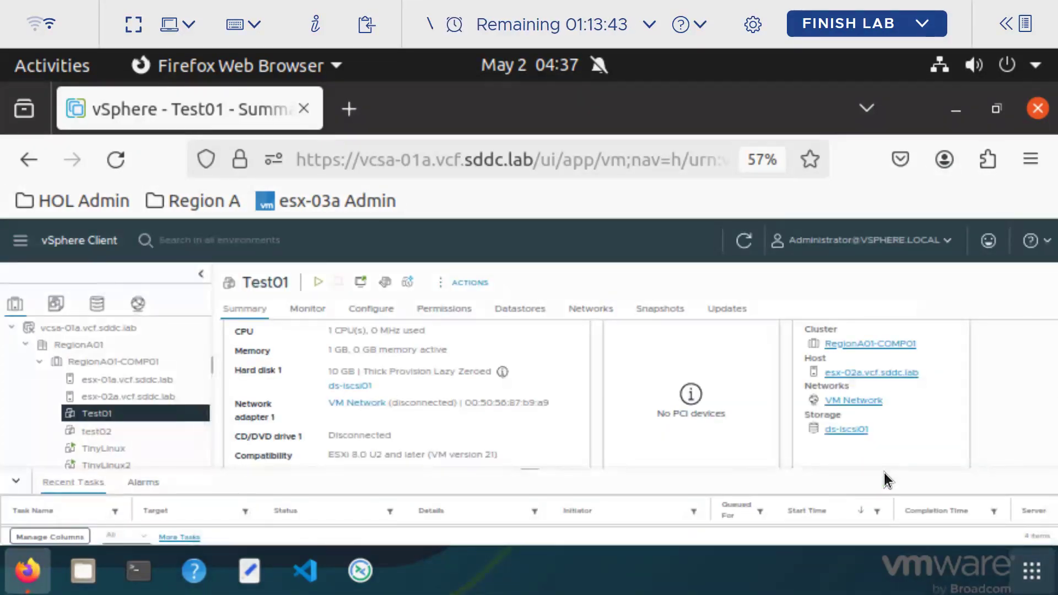
pyautogui.click(100, 433)
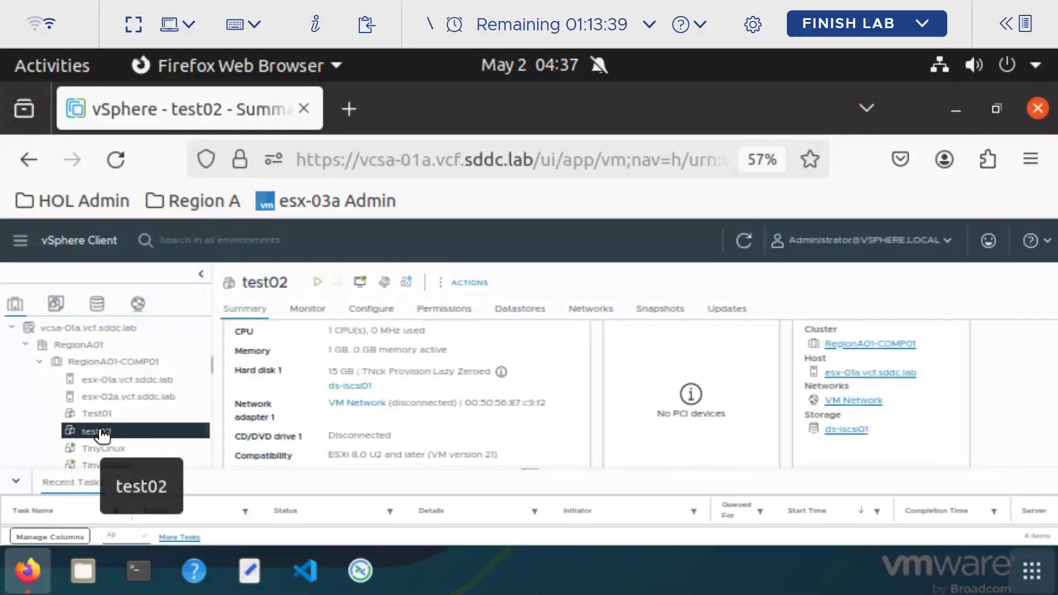
# Start cloning test02 to a new virtual machine named 'ttt'
pyautogui.rightClick(101, 435)
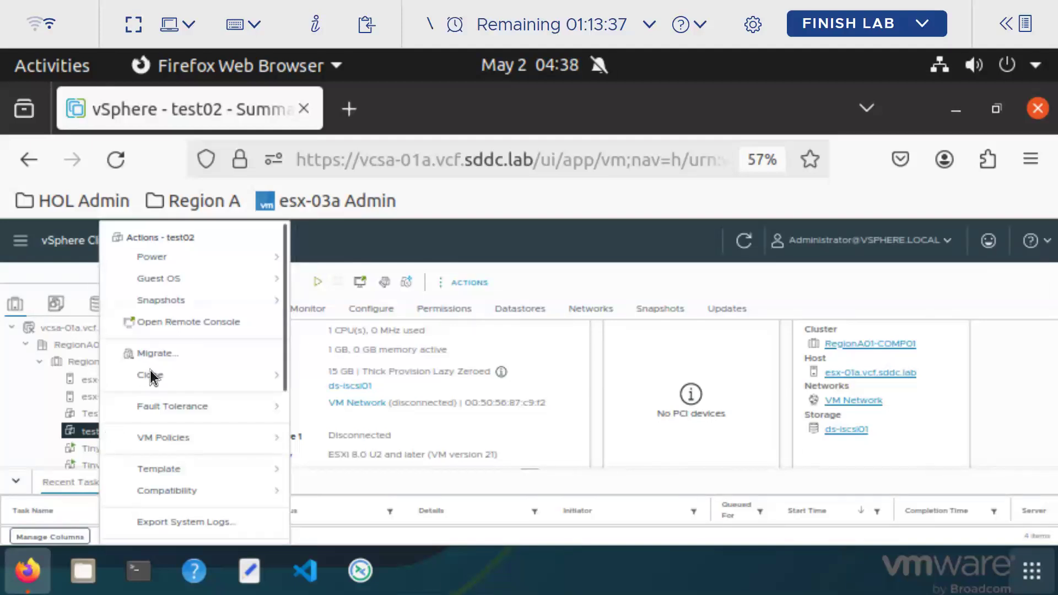
pyautogui.moveTo(194, 377)
pyautogui.click(483, 391)
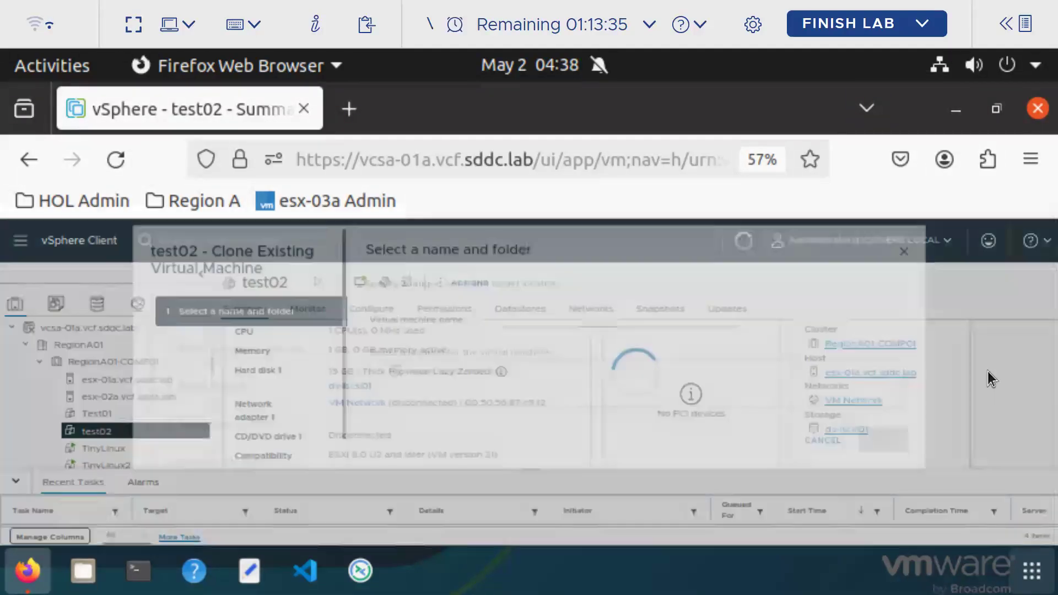
pyautogui.write('ttt')
pyautogui.click(884, 475)
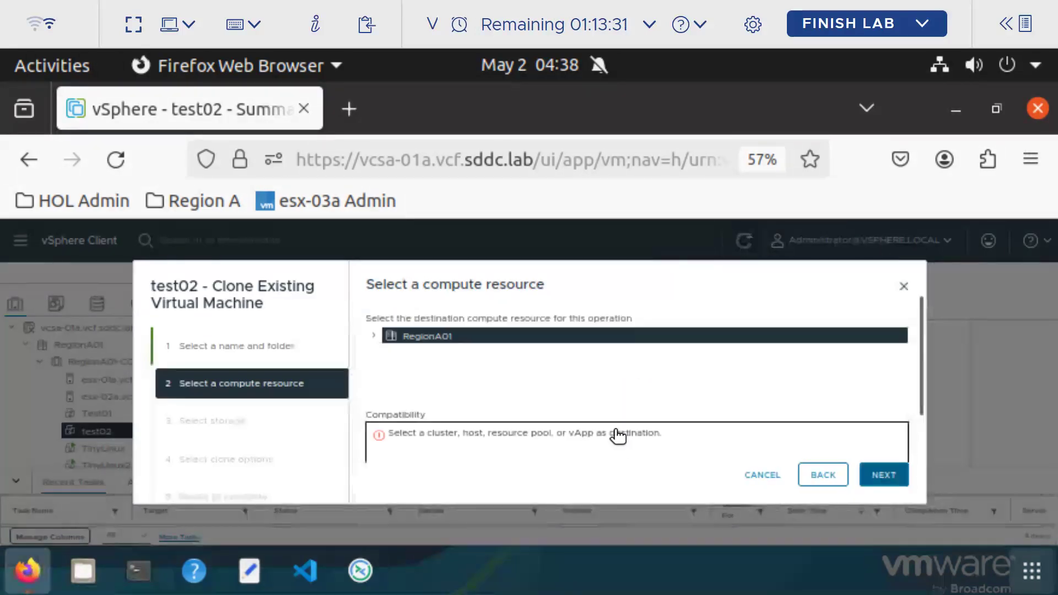
# Place the clone on host esx-01a with ds-iscsi01 storage, then leave full screen
pyautogui.click(376, 334)
pyautogui.click(388, 353)
pyautogui.click(456, 370)
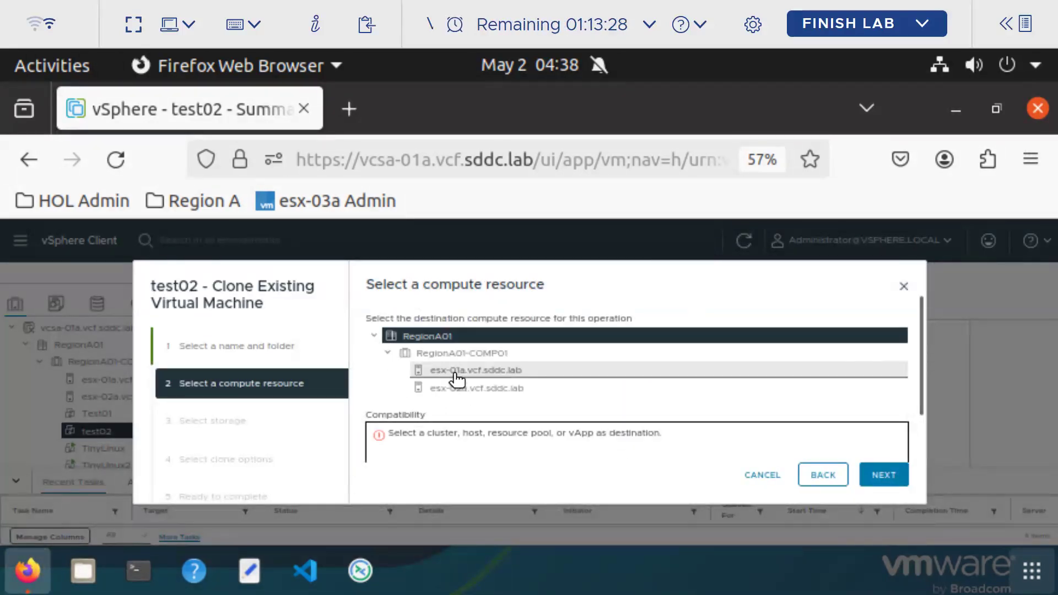
pyautogui.click(885, 475)
pyautogui.click(379, 366)
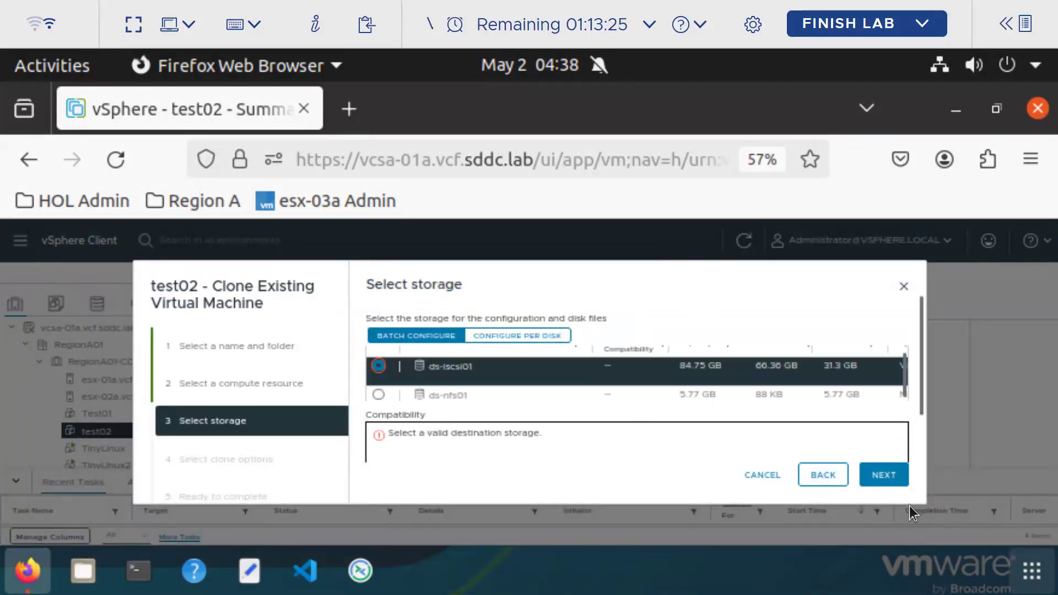
pyautogui.click(884, 474)
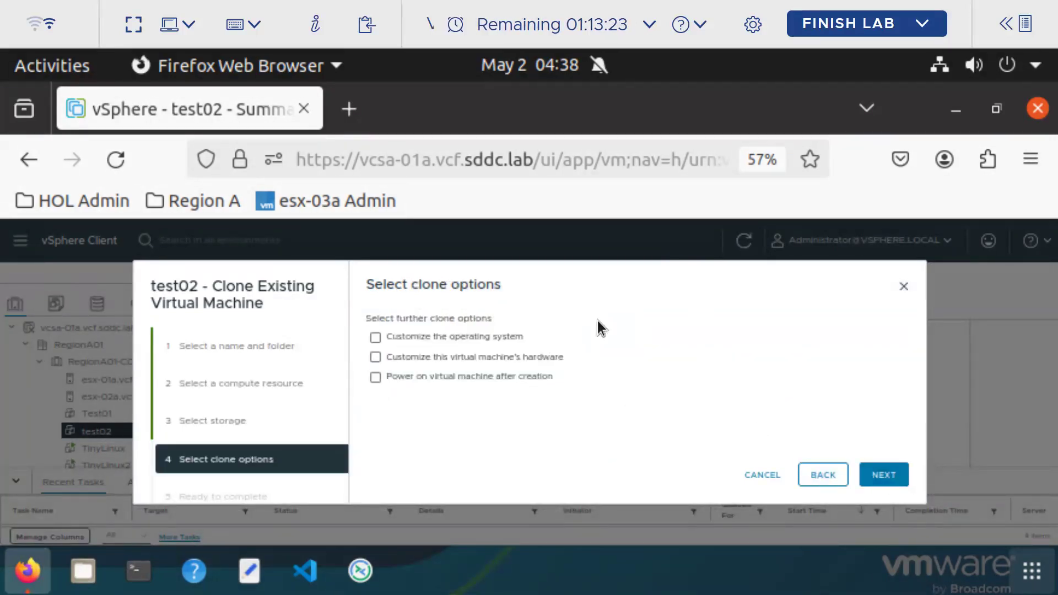
pyautogui.click(135, 26)
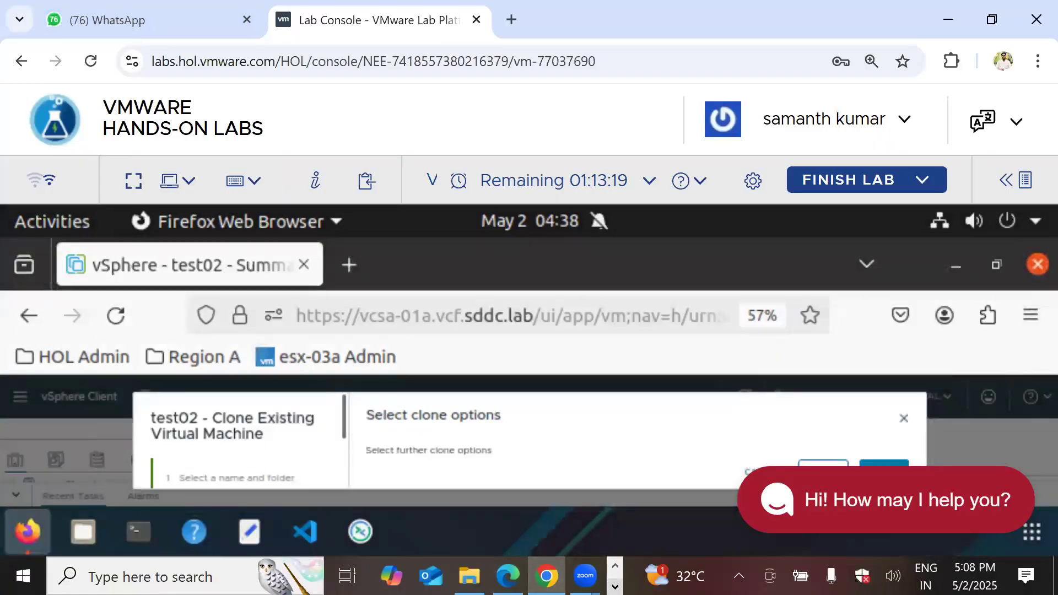
# Append ', win 2012R2' after Win 2008 on the notes' Guest OS line
pyautogui.click(615, 587)
pyautogui.click(444, 575)
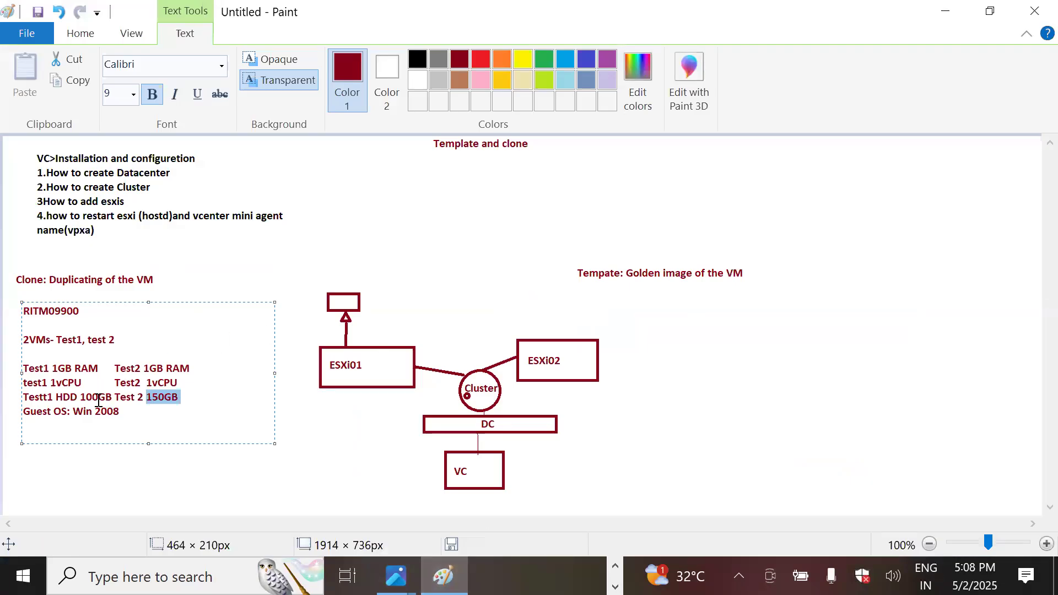
pyautogui.click(145, 410)
pyautogui.write(', win 20')
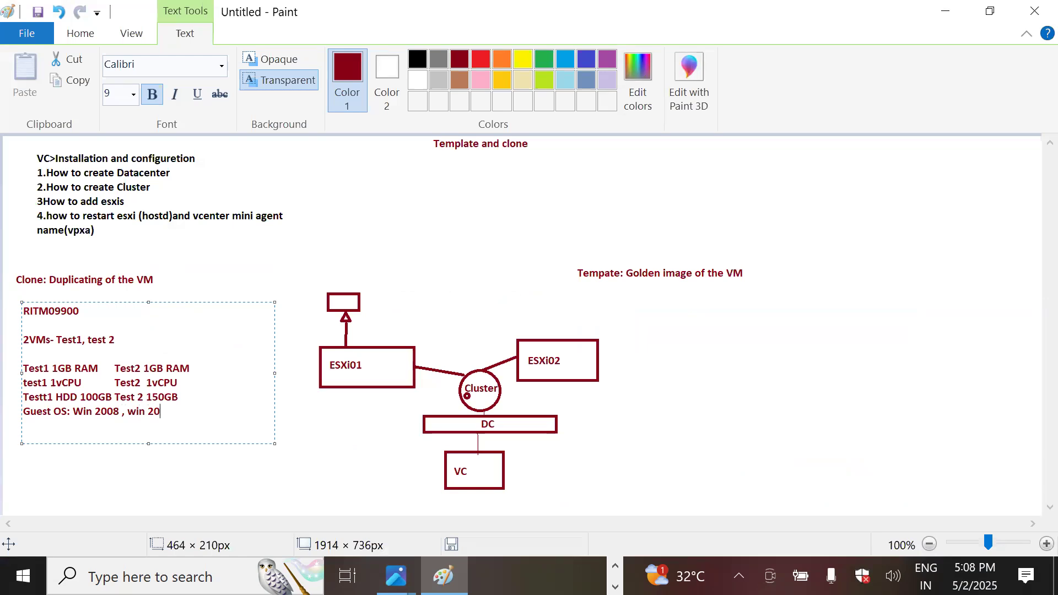
pyautogui.write('12R2')
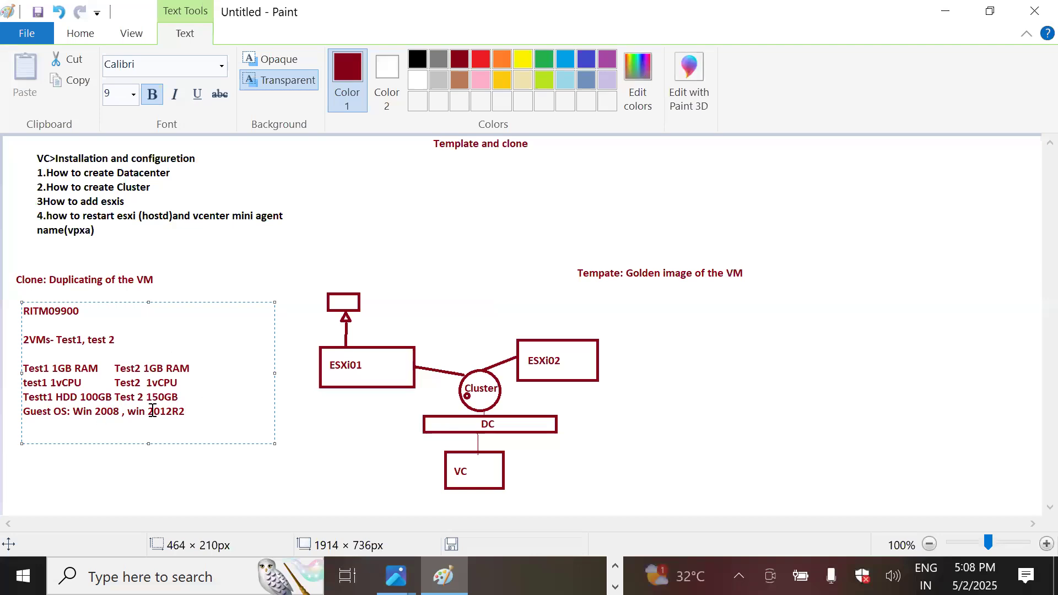
pyautogui.click(615, 566)
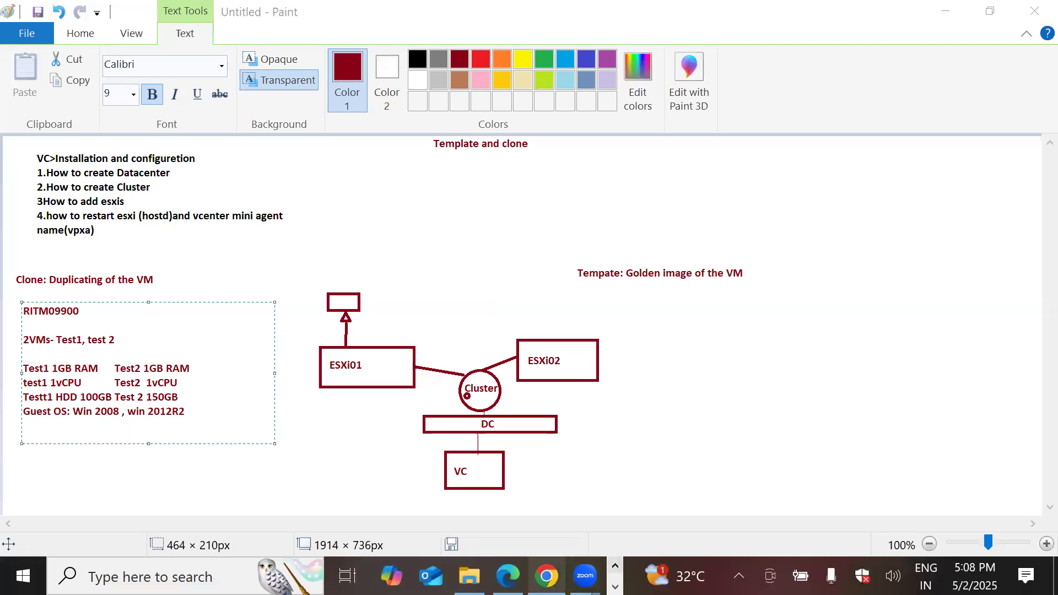
pyautogui.click(546, 575)
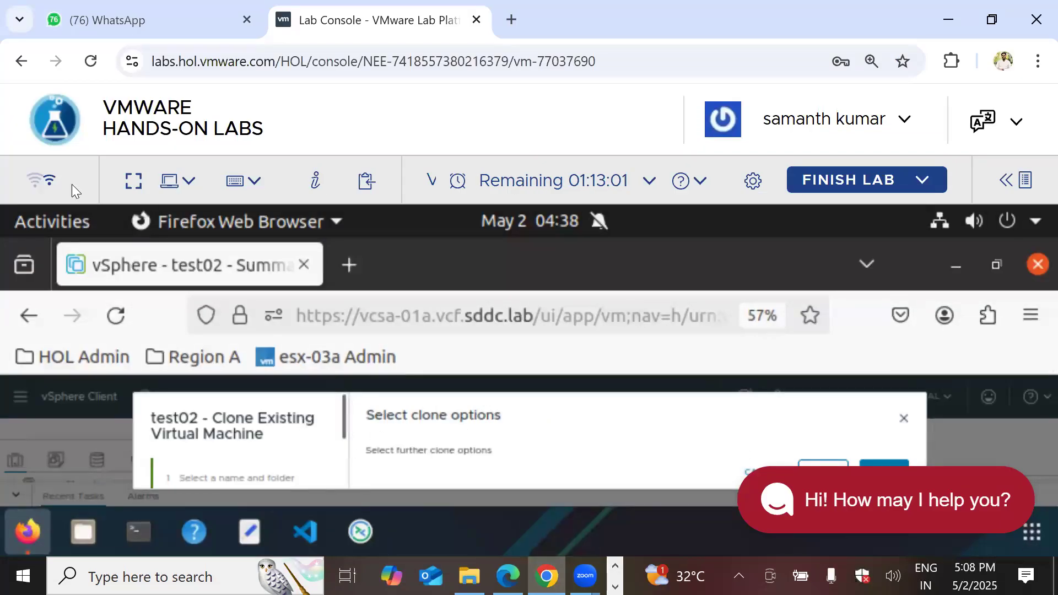
# Enable guest OS and hardware customization in the test02 clone options
pyautogui.click(134, 181)
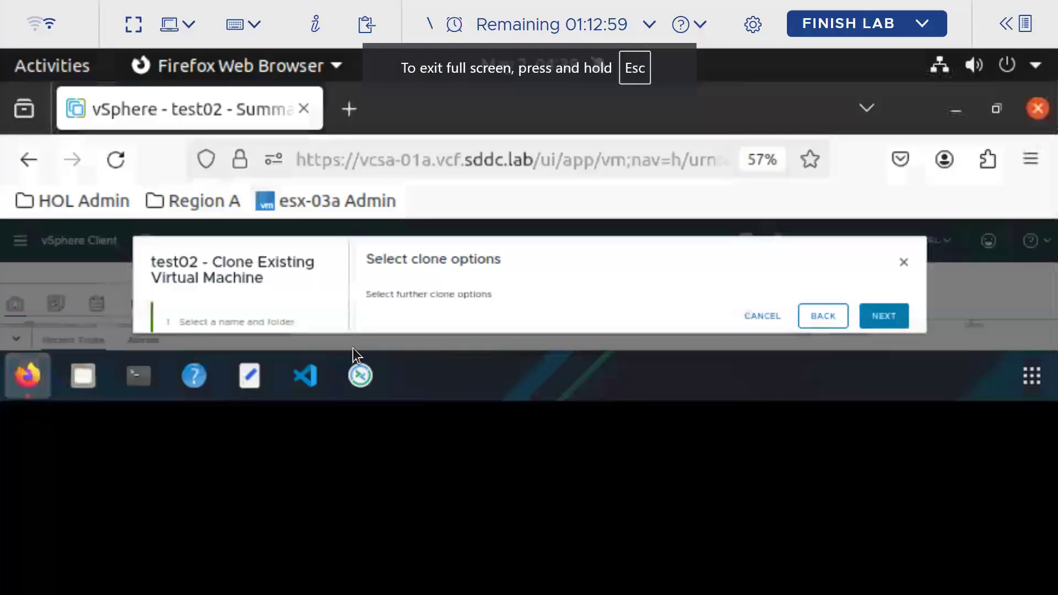
pyautogui.click(375, 338)
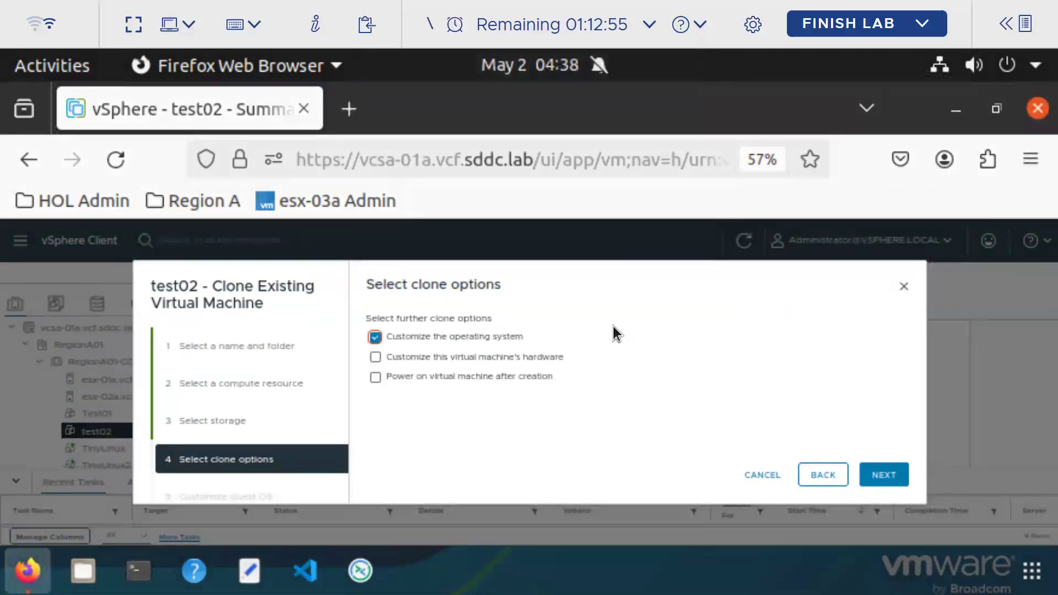
pyautogui.click(376, 357)
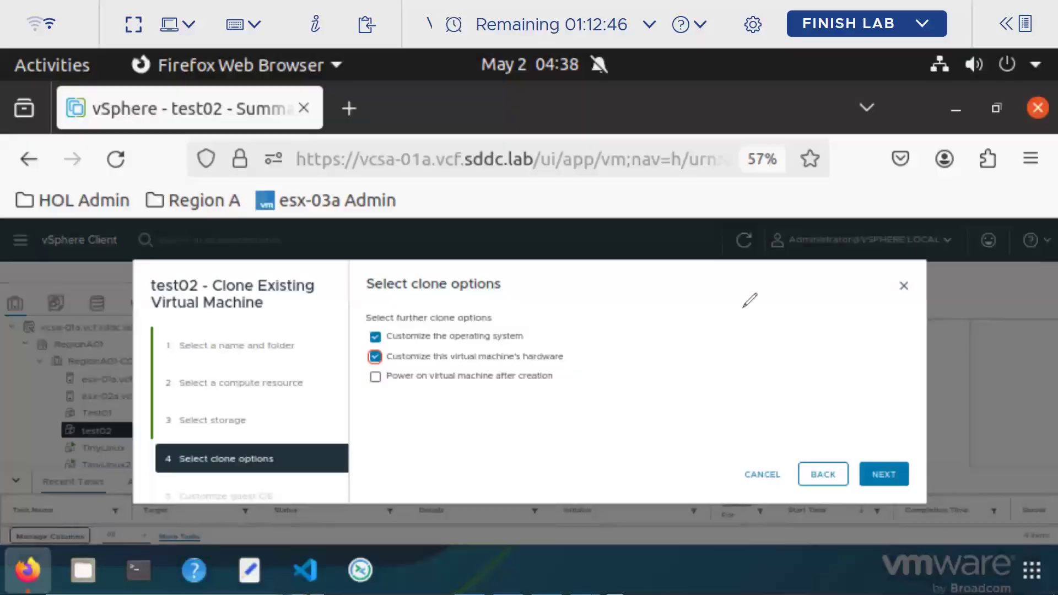
# Annotate the clone options in red, clear the marks, cancel the wizard and exit full screen
pyautogui.moveTo(615, 303)
pyautogui.mouseDown()
pyautogui.moveTo(669, 303)
pyautogui.moveTo(565, 356)
pyautogui.moveTo(649, 350)
pyautogui.mouseUp()
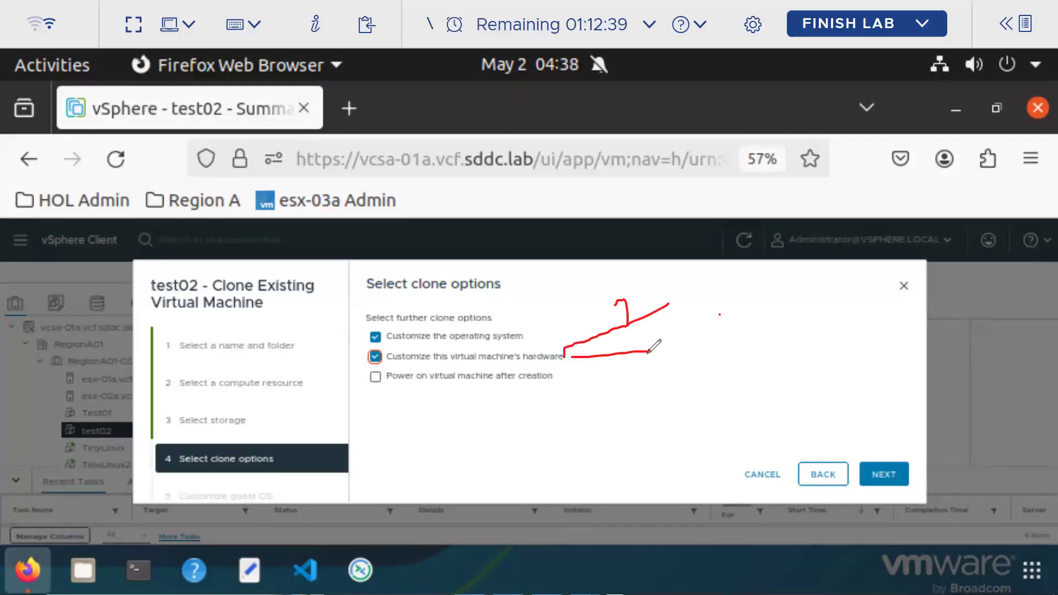
pyautogui.moveTo(359, 359); pyautogui.dragTo(396, 344)
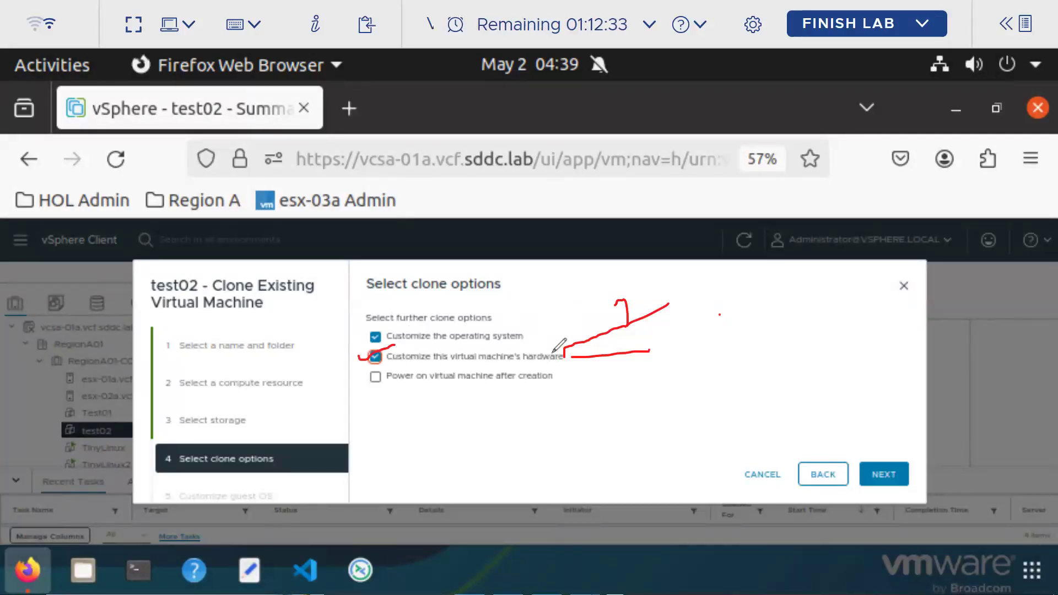
pyautogui.moveTo(517, 363); pyautogui.dragTo(570, 363)
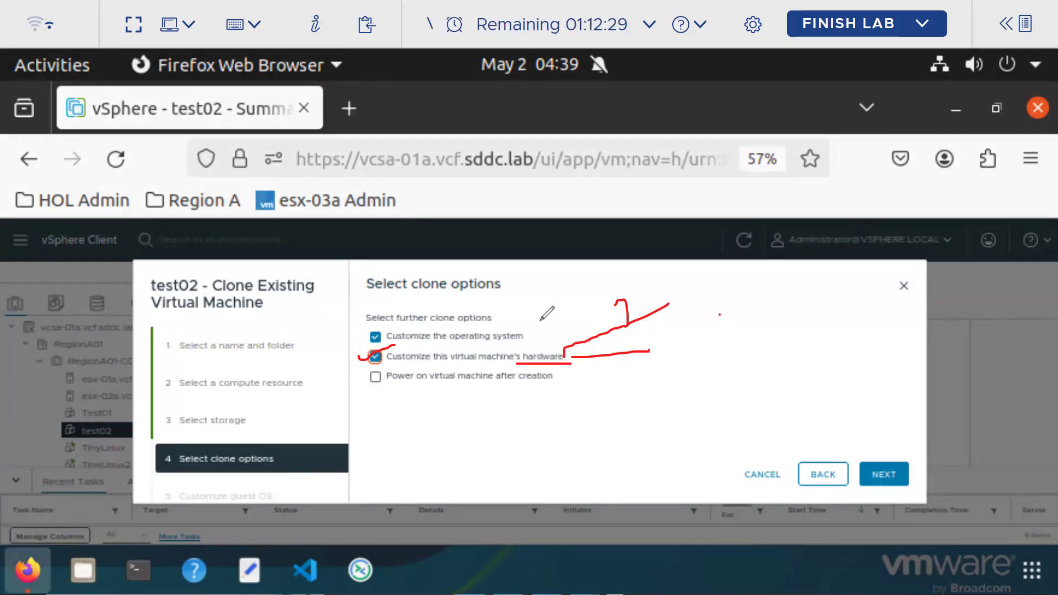
pyautogui.moveTo(522, 336); pyautogui.dragTo(551, 292)
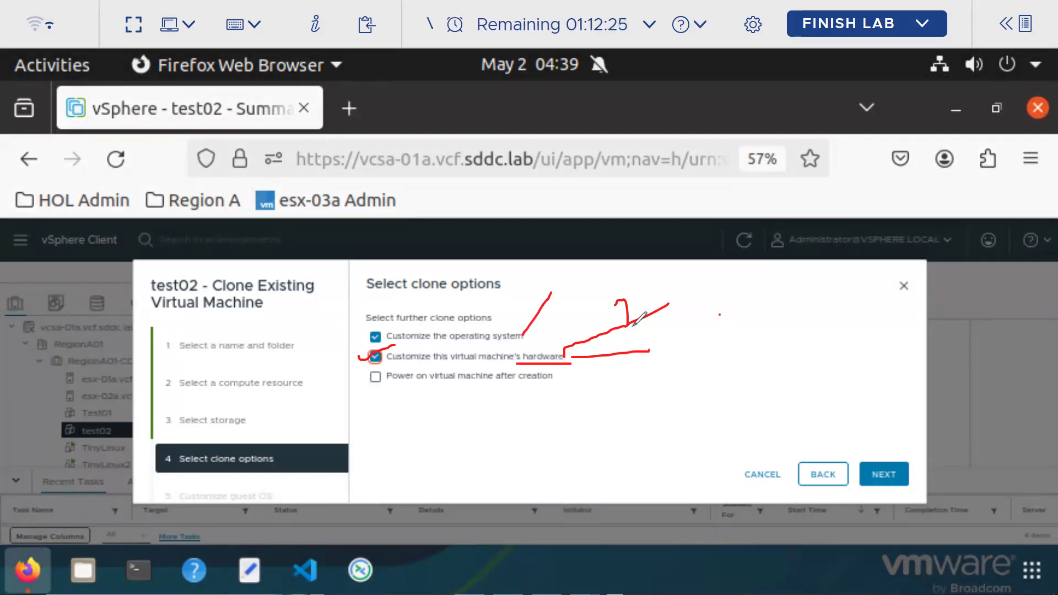
pyautogui.moveTo(364, 334); pyautogui.dragTo(396, 313)
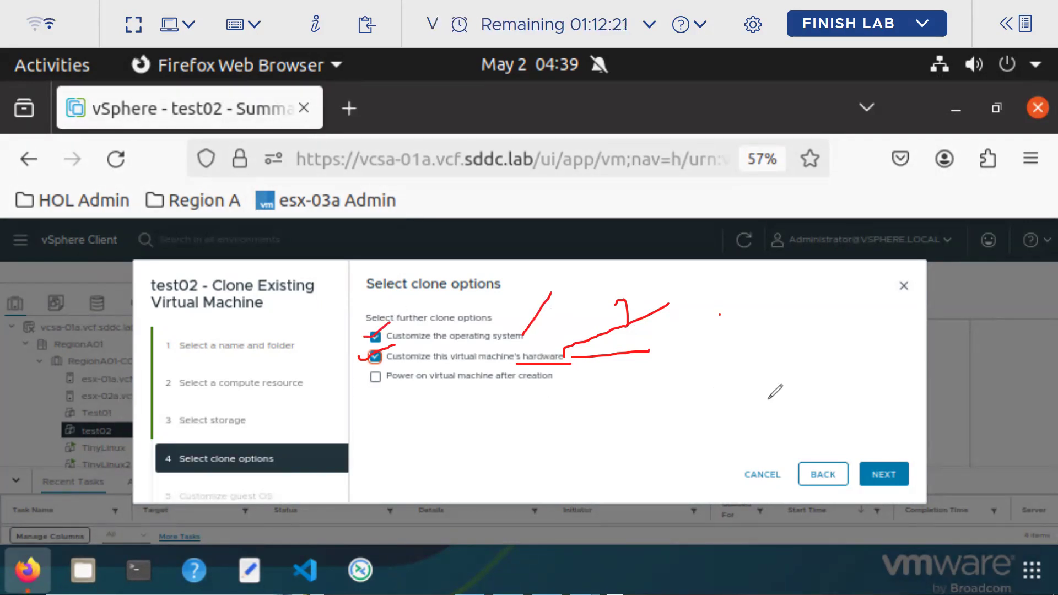
pyautogui.click(811, 348)
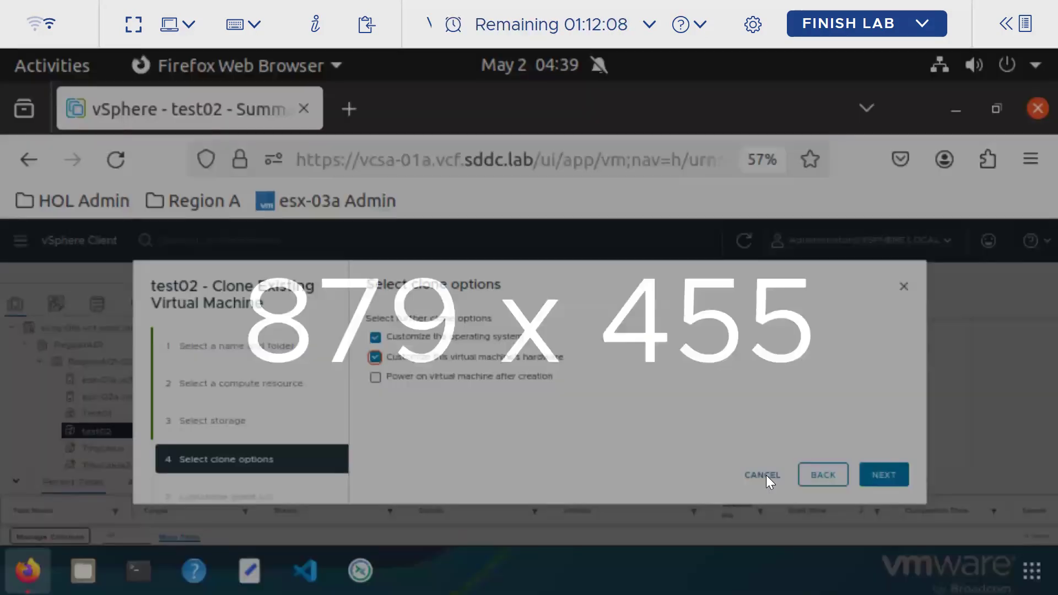
pyautogui.click(766, 474)
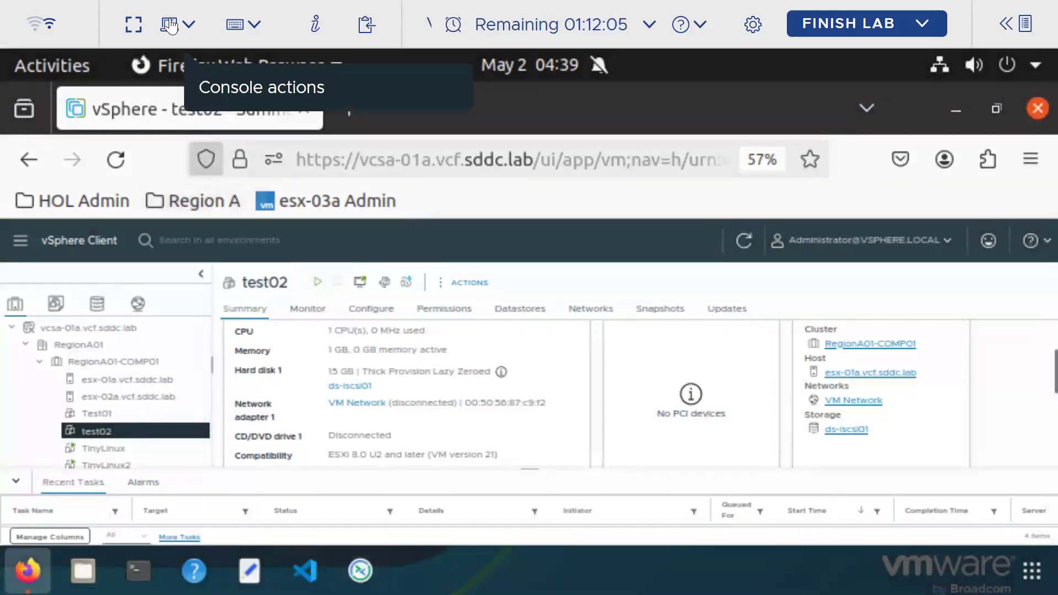
pyautogui.click(133, 24)
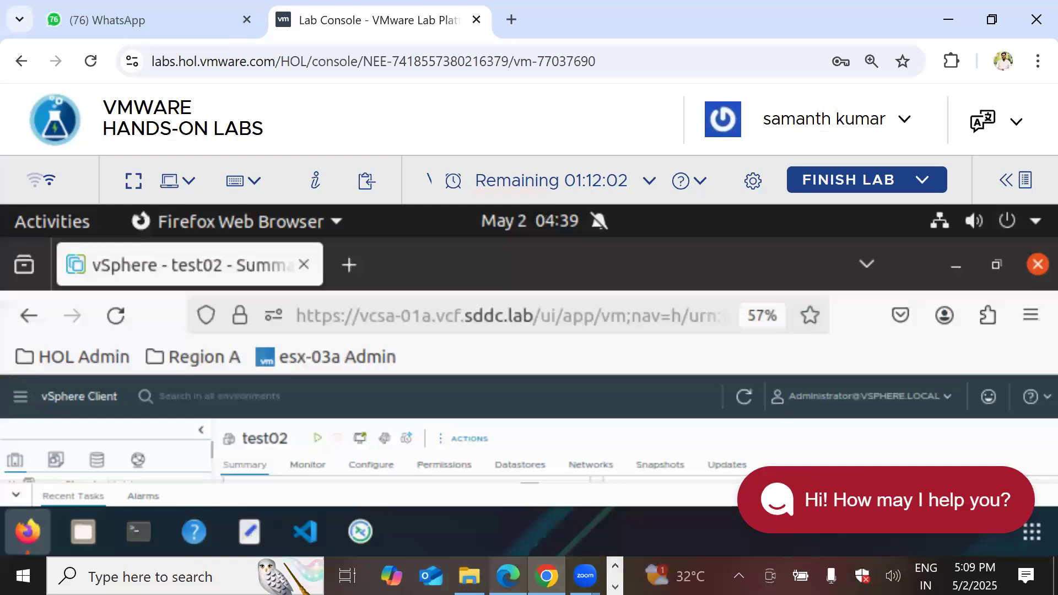
# Bring up the VMware Notes PDF in Edge and read through the clone-creation steps
pyautogui.click(507, 575)
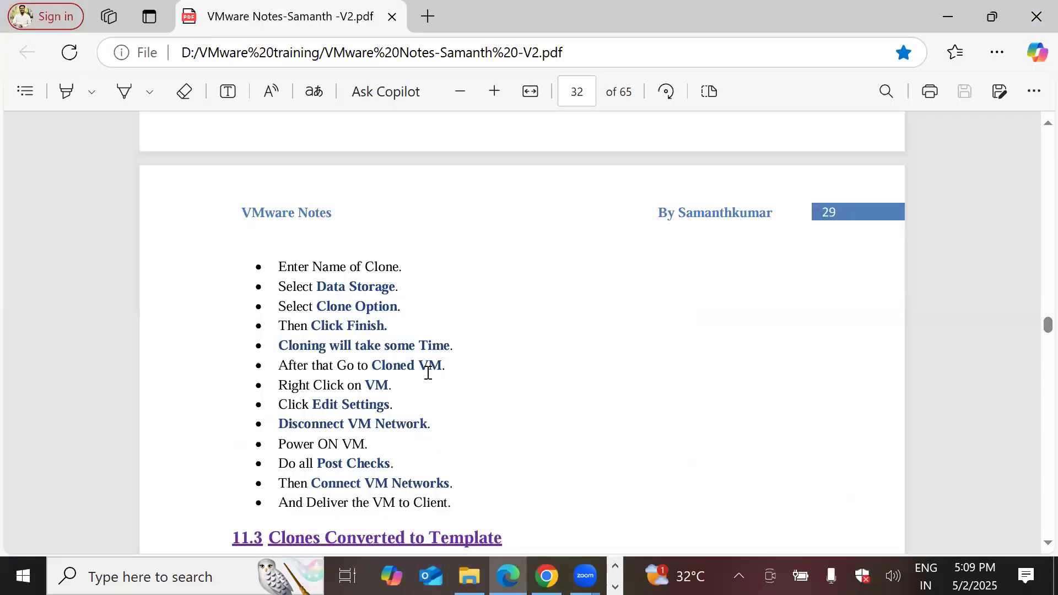
pyautogui.scroll(10, 428, 373)
pyautogui.scroll(-2, 341, 425)
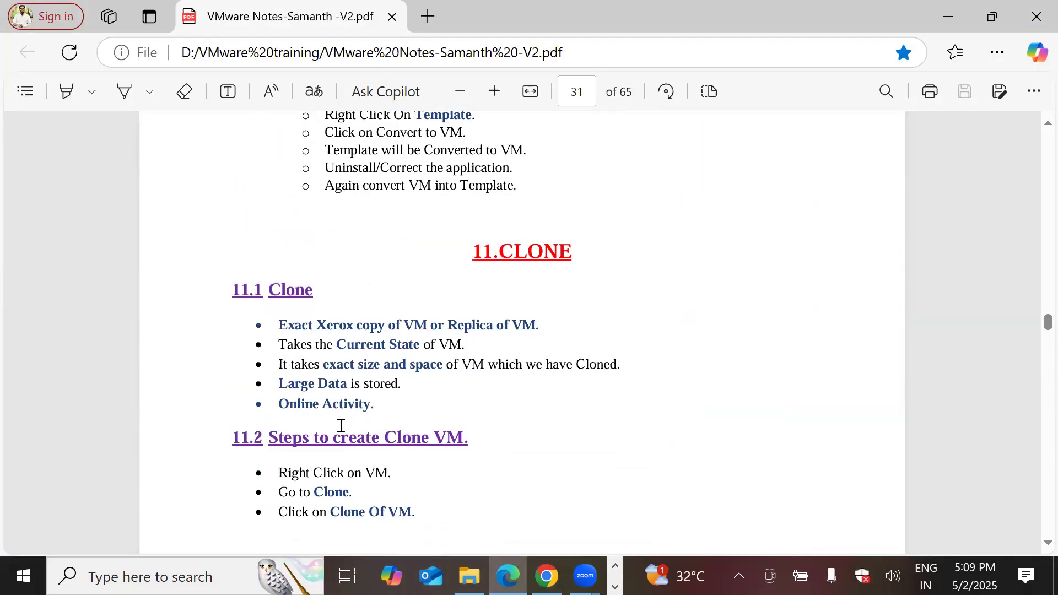
pyautogui.moveTo(285, 437); pyautogui.dragTo(480, 435)
pyautogui.scroll(-5, 568, 428)
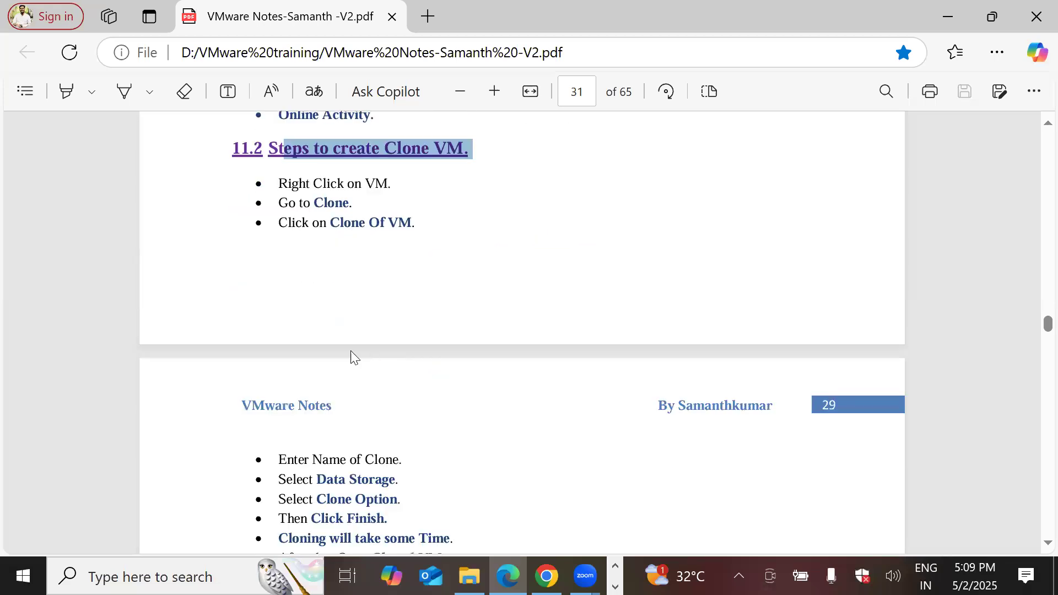
pyautogui.scroll(-2, 353, 347)
pyautogui.moveTo(287, 363); pyautogui.dragTo(441, 363)
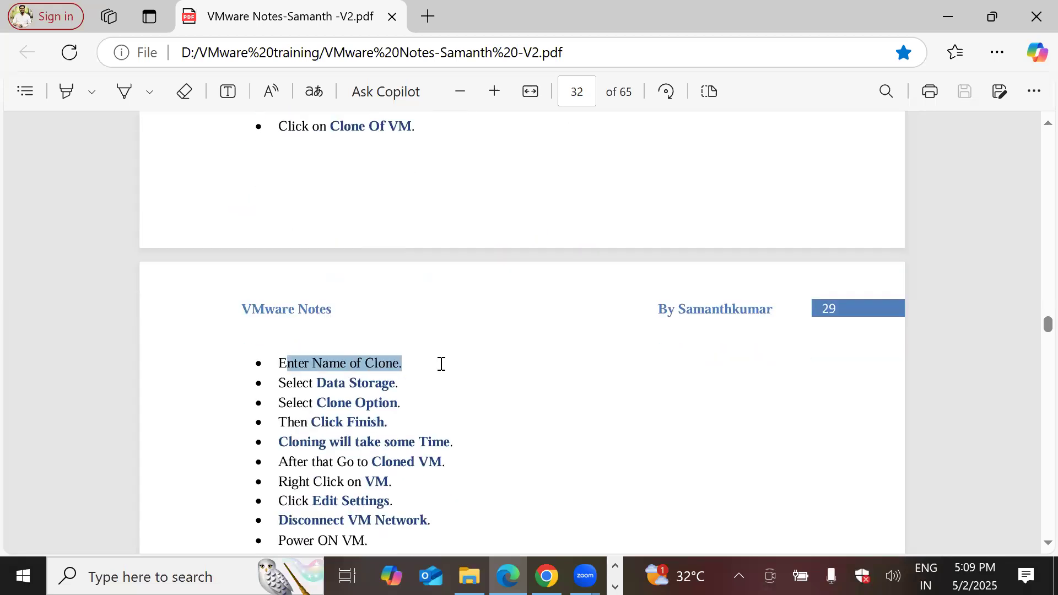
pyautogui.click(492, 385)
# Scroll on to the 'Clones Converted to Template' section and highlight its heading
pyautogui.scroll(-4, 333, 297)
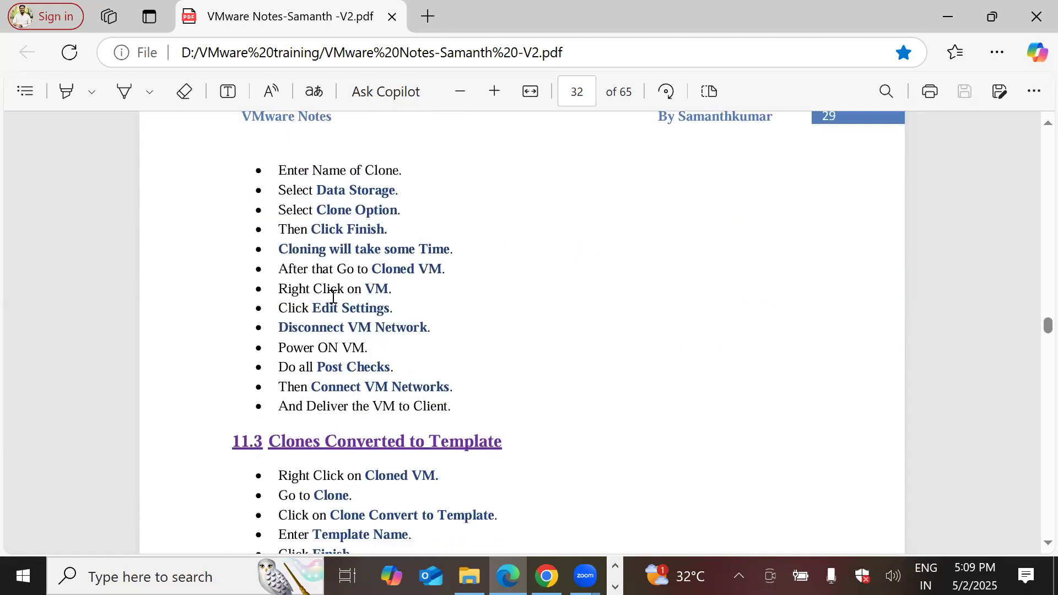
pyautogui.scroll(-4, 595, 312)
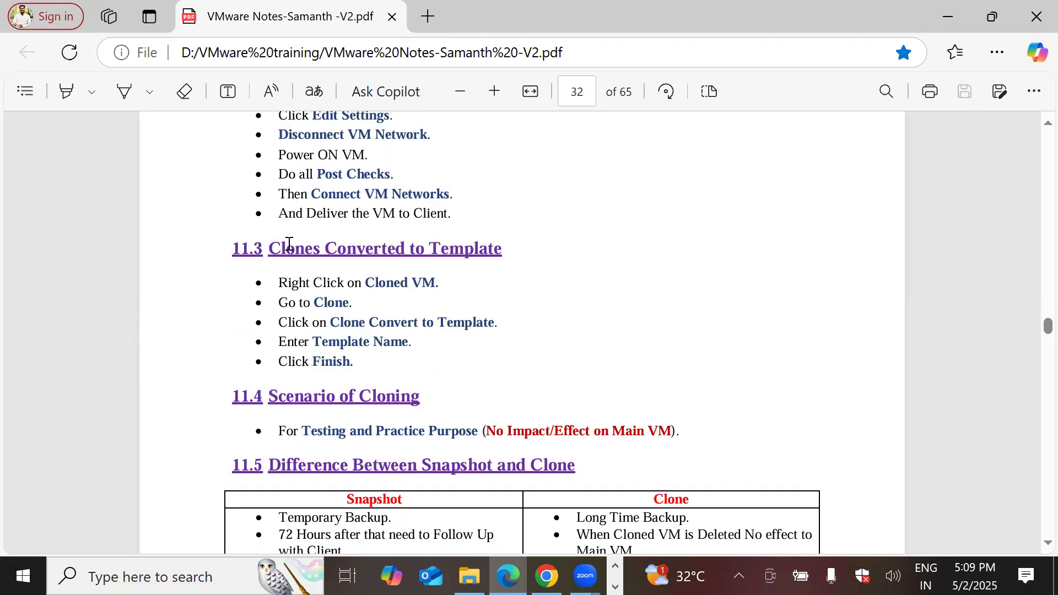
pyautogui.moveTo(270, 248); pyautogui.dragTo(505, 249)
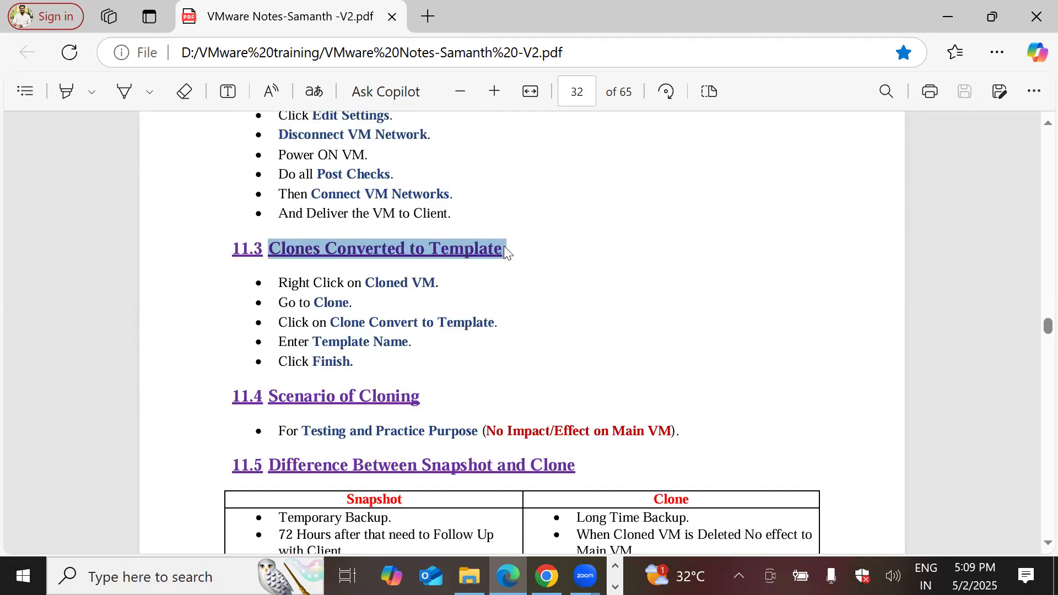
pyautogui.scroll(6, 558, 350)
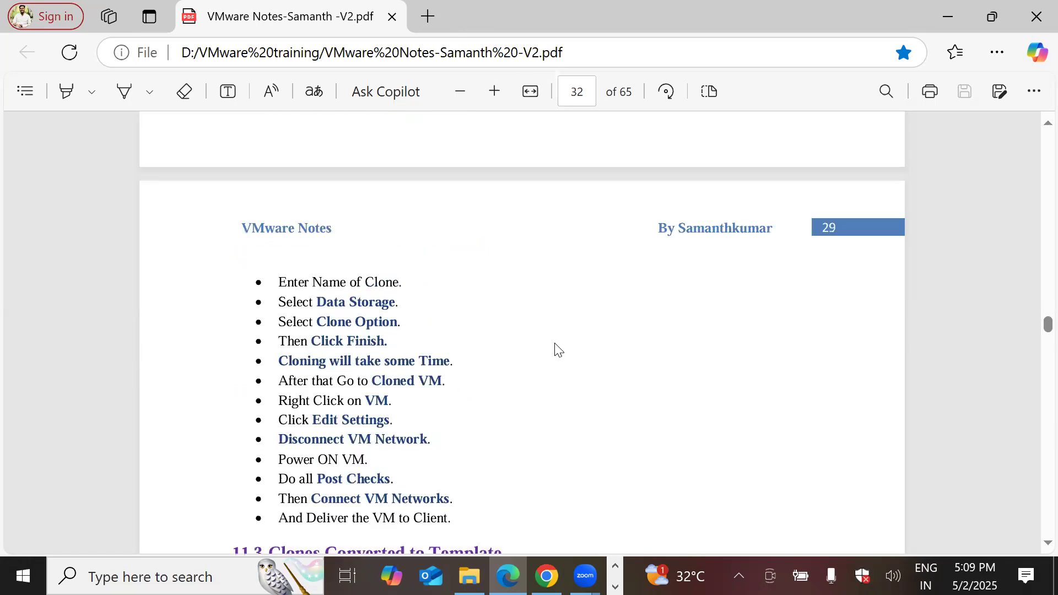
pyautogui.scroll(8, 557, 350)
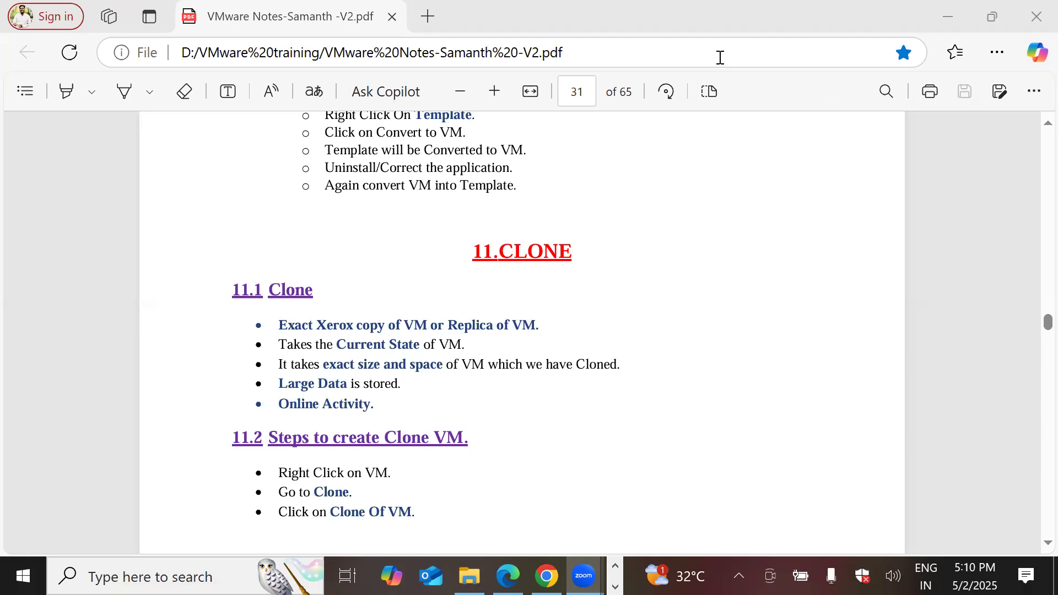
# Return to the Paint diagram and commit the finished clone notes text box
pyautogui.click(336, 298)
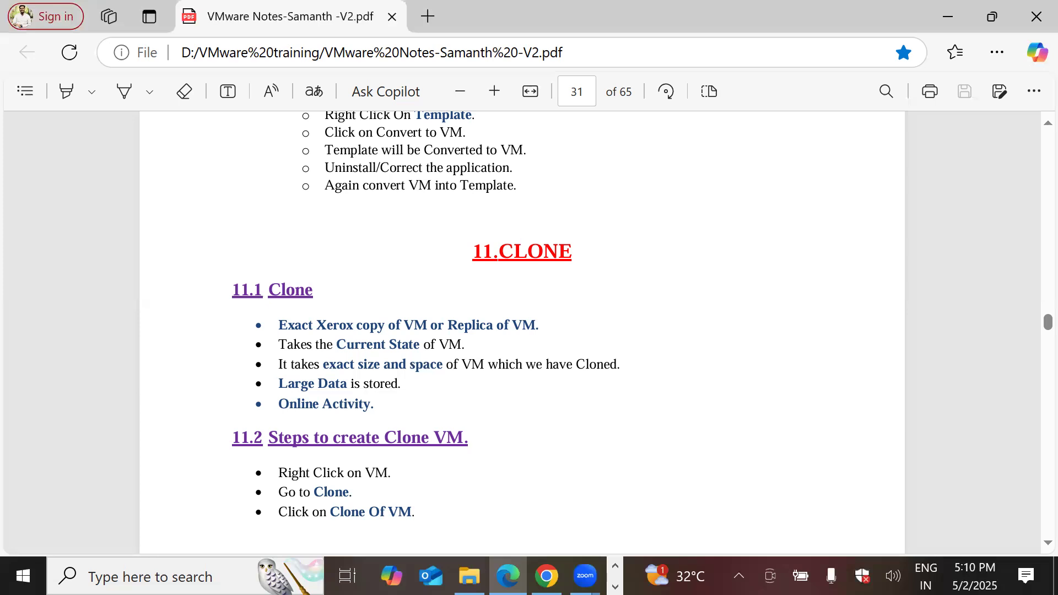
pyautogui.hotkey('alt', 'Tab')
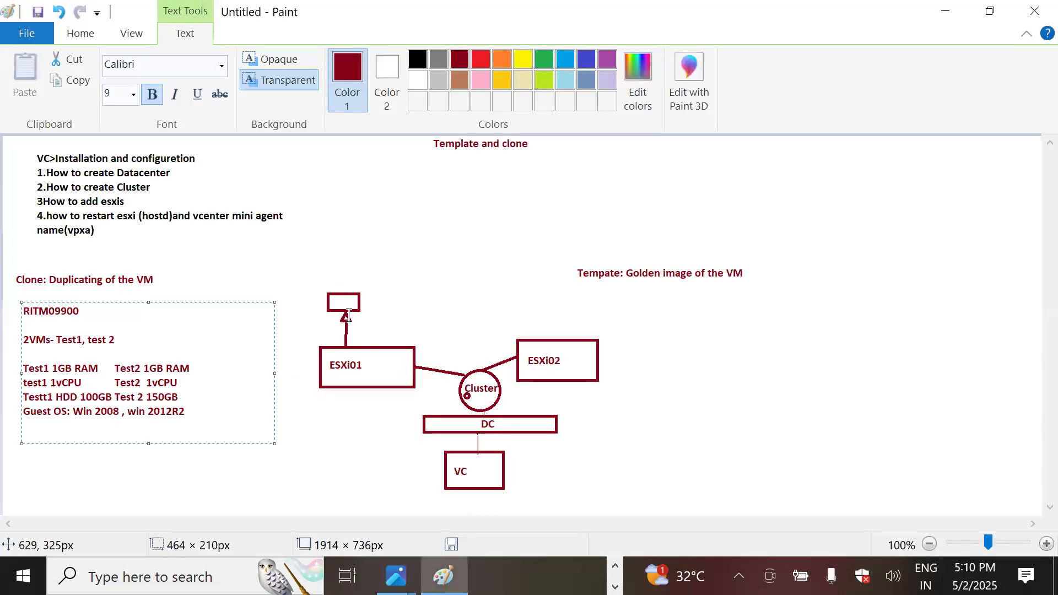
pyautogui.click(179, 475)
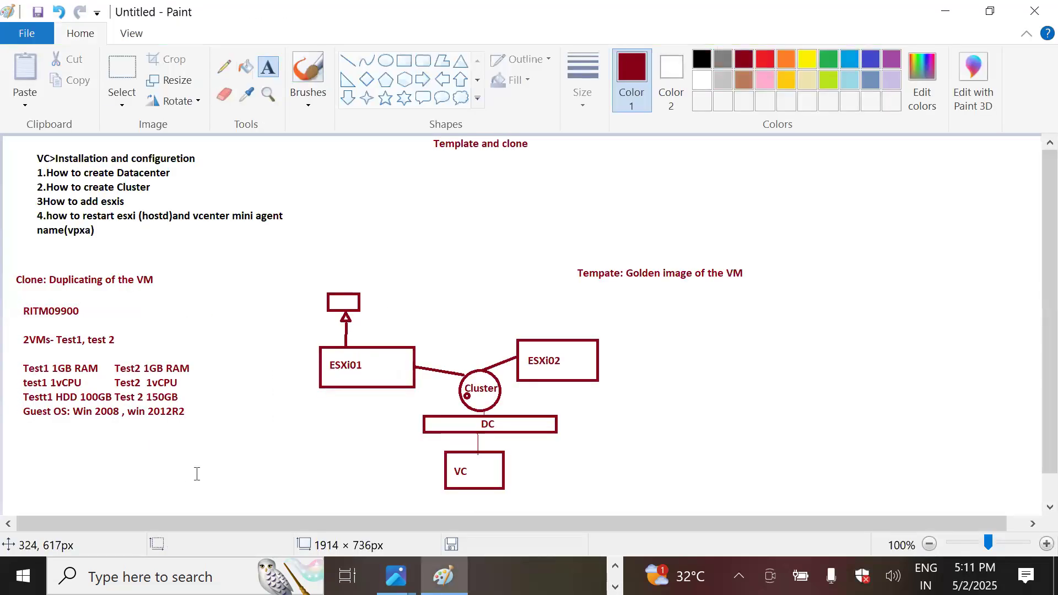